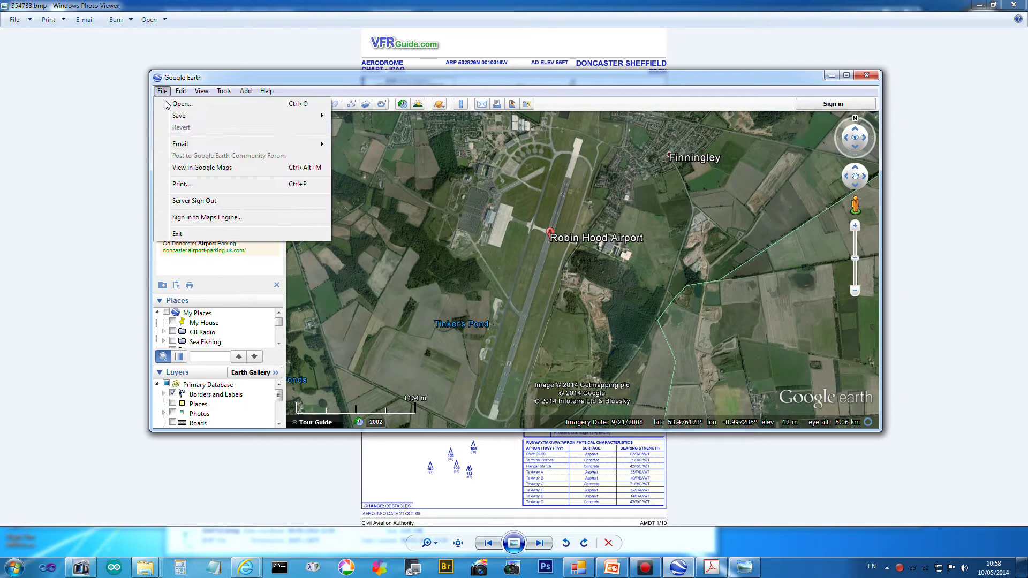
# - Move the Google Earth window aside and examine the runway and taxiway layout on the Doncaster Sheffield aerodrome chart
pyautogui.moveTo(247, 116)
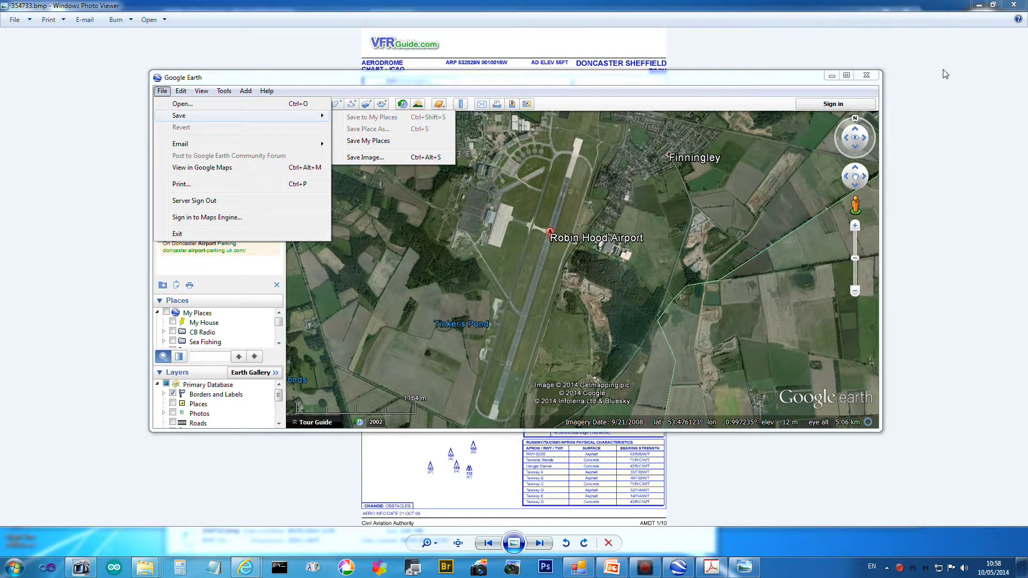
pyautogui.moveTo(790, 81); pyautogui.dragTo(1027, 26)
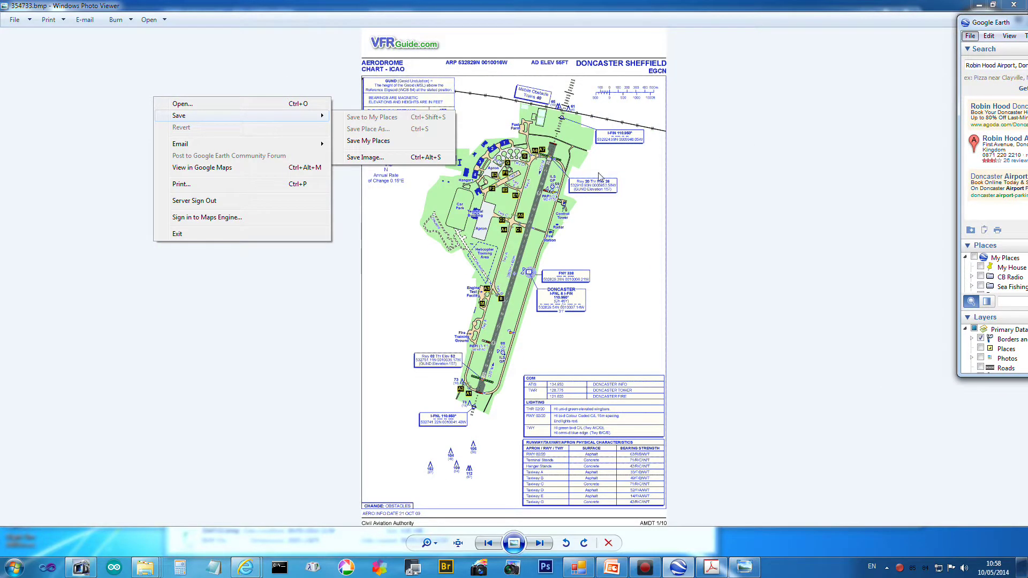
pyautogui.click(623, 224)
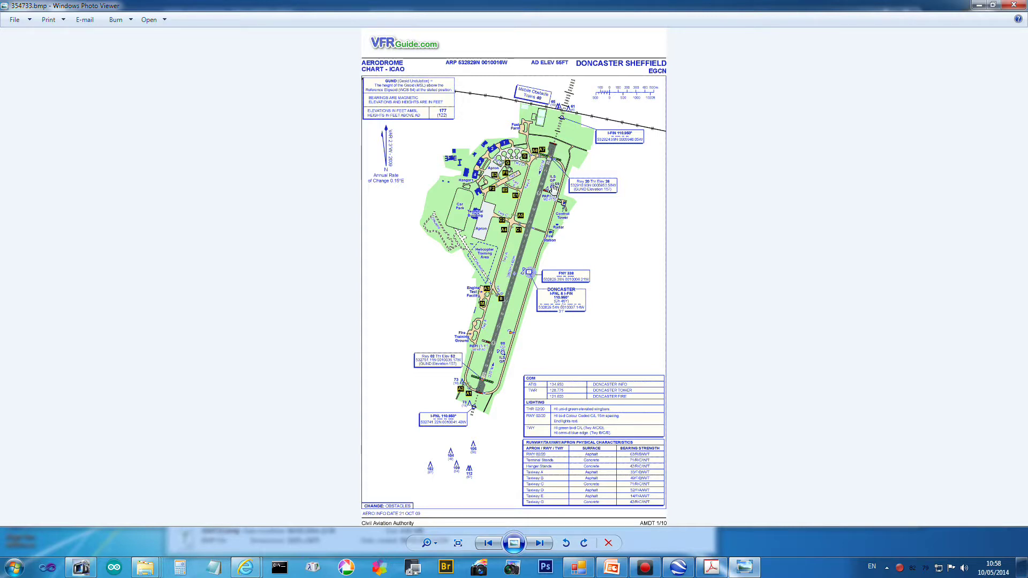
pyautogui.scroll(1, 554, 190)
pyautogui.scroll(1, 554, 190)
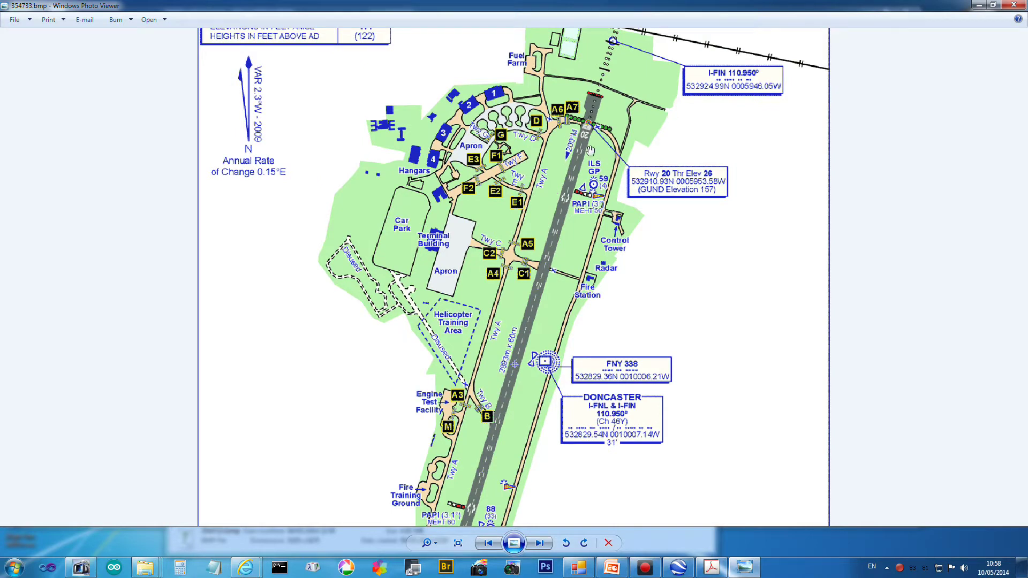
pyautogui.press('Down')
pyautogui.press('Down')
pyautogui.press('Down')
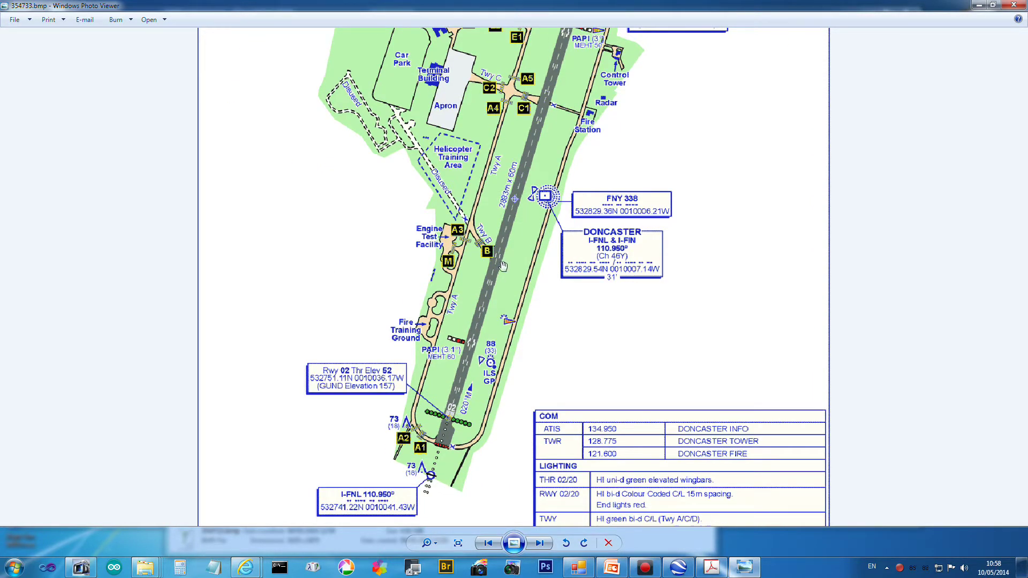
pyautogui.press('Up')
pyautogui.press('Up')
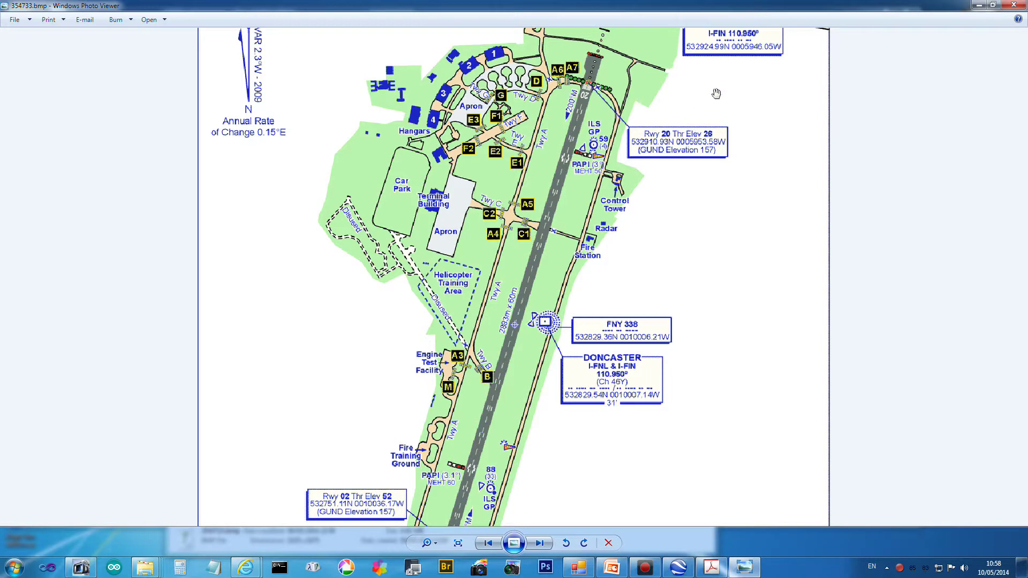
# - Clear away the aerodrome chart and EGCN folder windows, and launch Airport Design Editor
pyautogui.click(1014, 5)
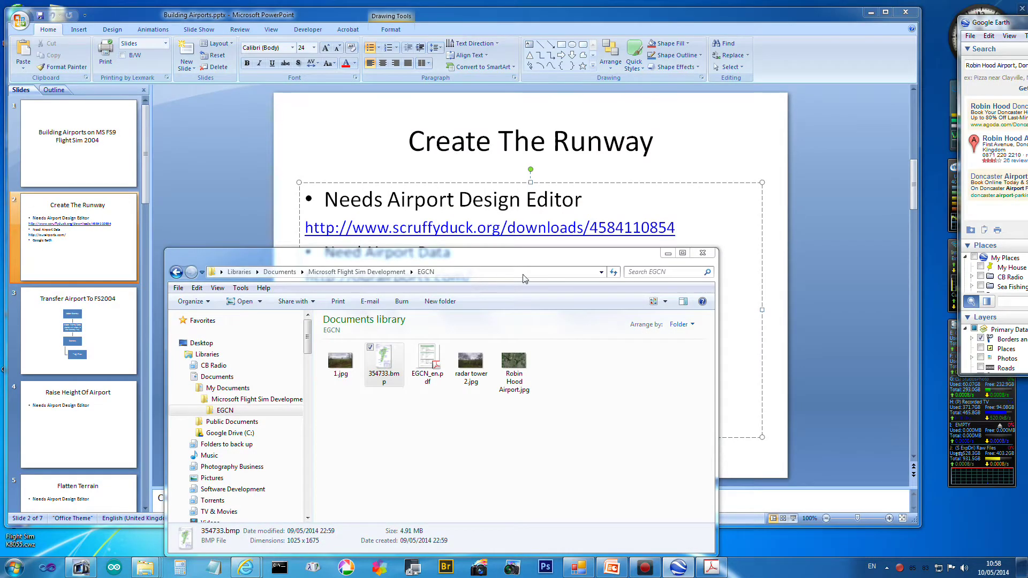
pyautogui.click(668, 252)
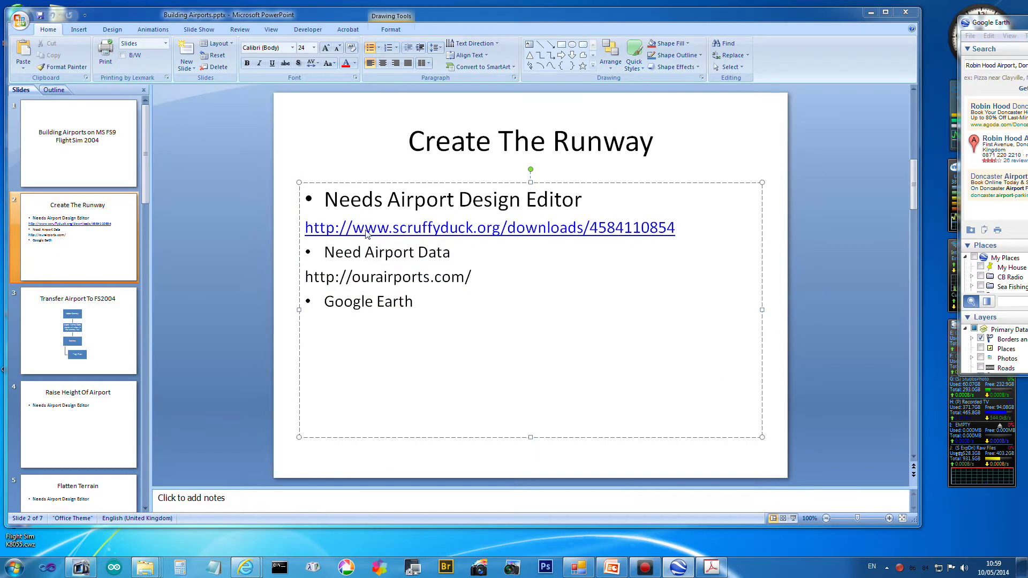
pyautogui.moveTo(513, 17); pyautogui.dragTo(559, 23)
pyautogui.doubleClick(21, 24)
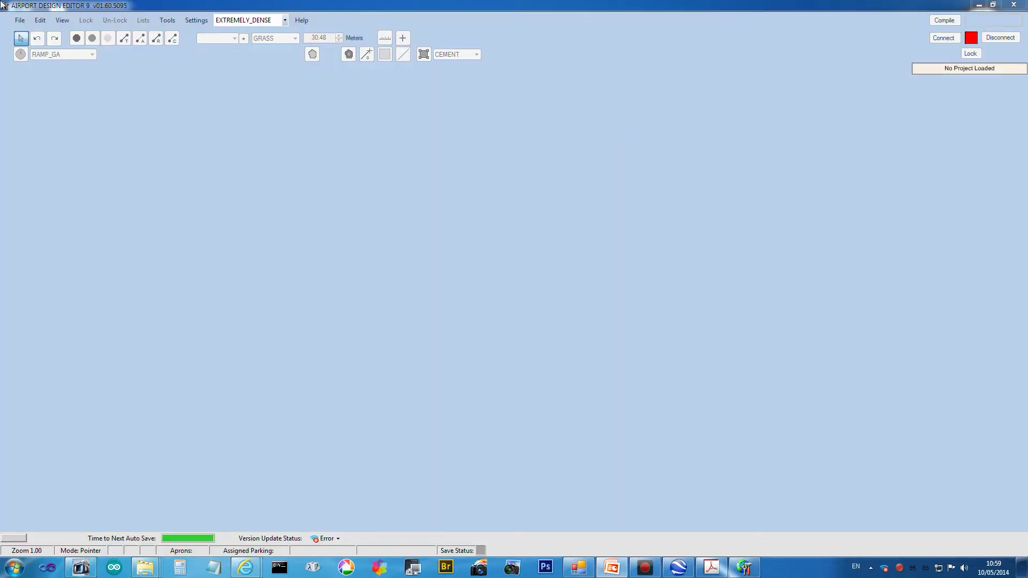
# - Start a new airport and place the OurAirports pilot information page for Robin Hood Doncaster Sheffield Airport beside its form
pyautogui.click(20, 22)
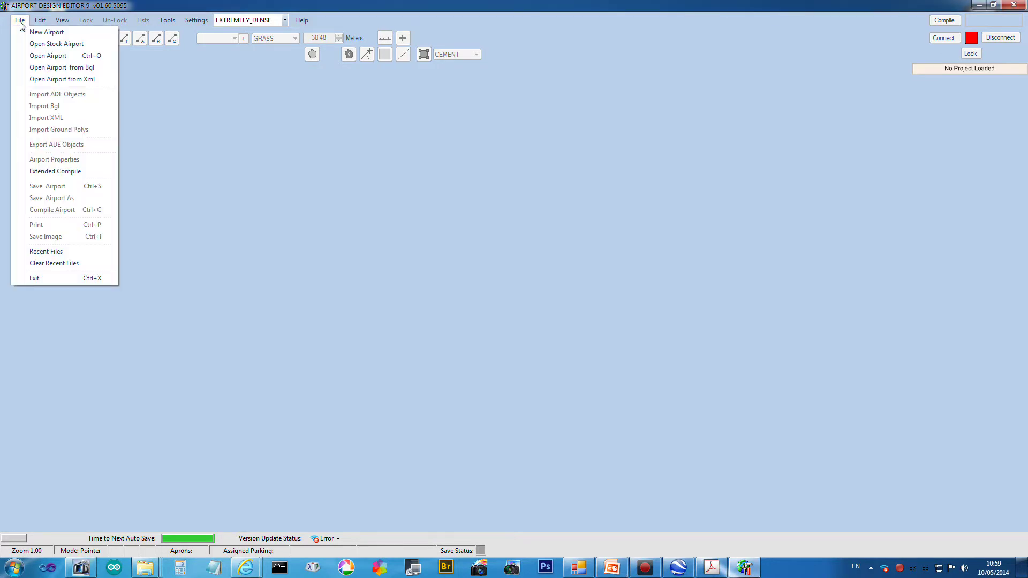
pyautogui.click(46, 34)
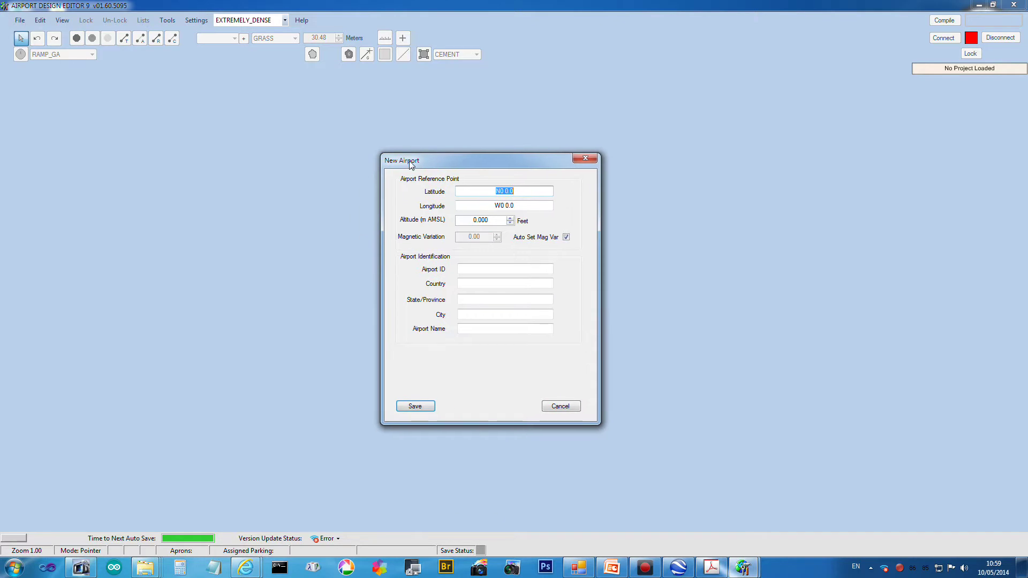
pyautogui.moveTo(421, 165); pyautogui.dragTo(209, 156)
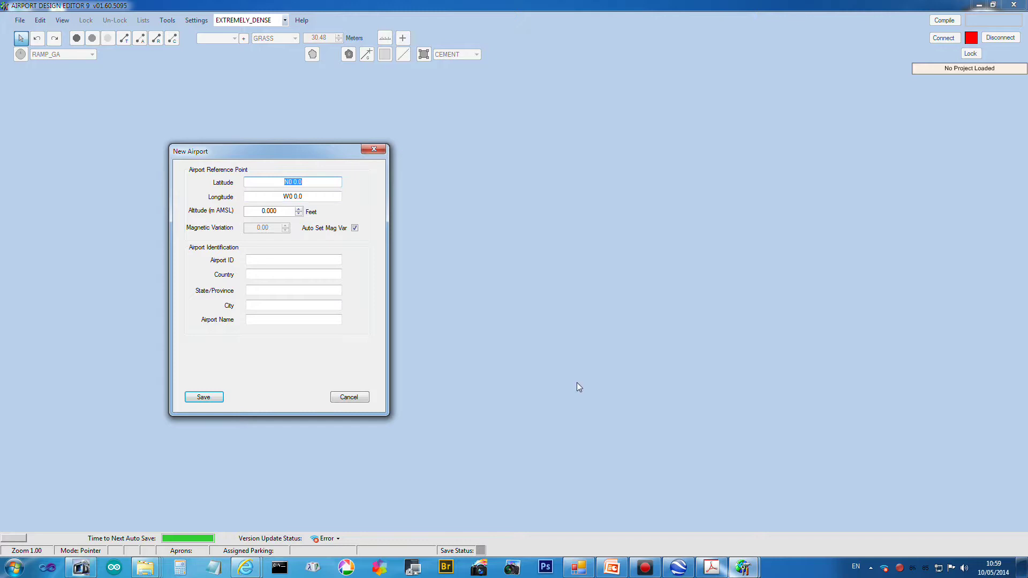
pyautogui.click(246, 568)
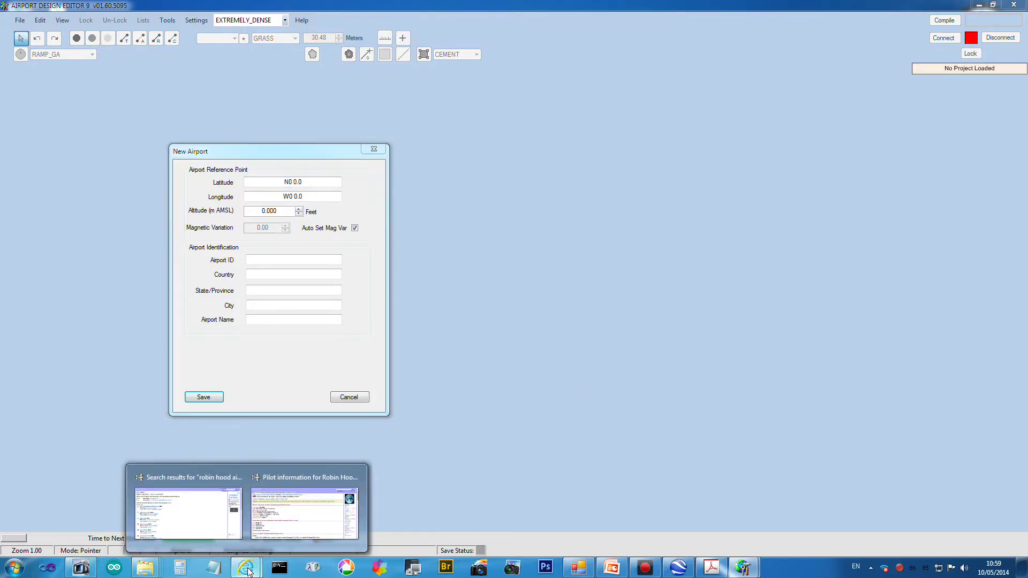
pyautogui.click(299, 514)
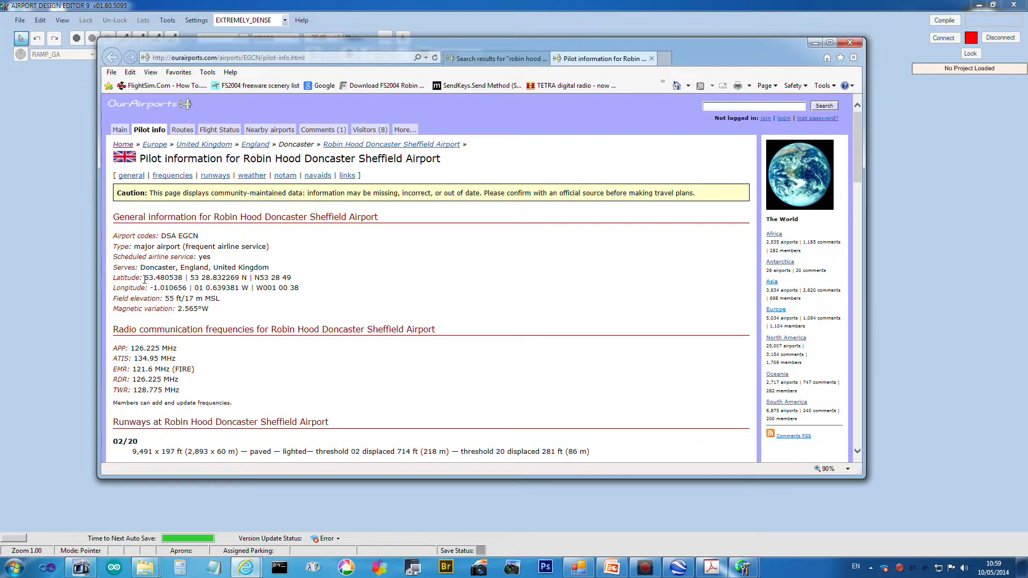
pyautogui.moveTo(438, 43); pyautogui.dragTo(706, 47)
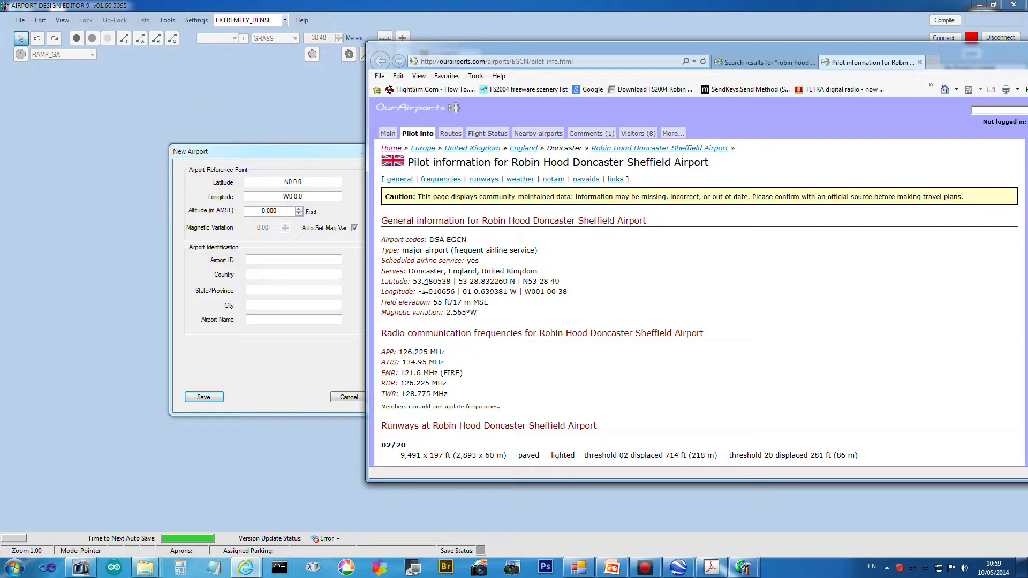
# - Copy the decimal latitude 53.480538 from the pilot information page into the new airport's latitude
pyautogui.moveTo(414, 282); pyautogui.dragTo(452, 282)
pyautogui.rightClick(442, 284)
pyautogui.click(363, 301)
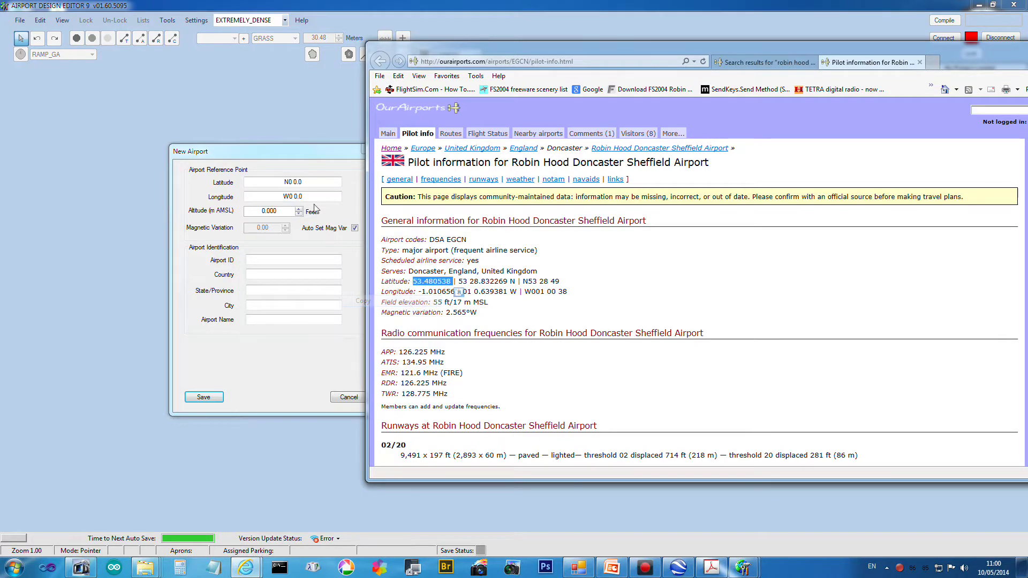
pyautogui.click(316, 183)
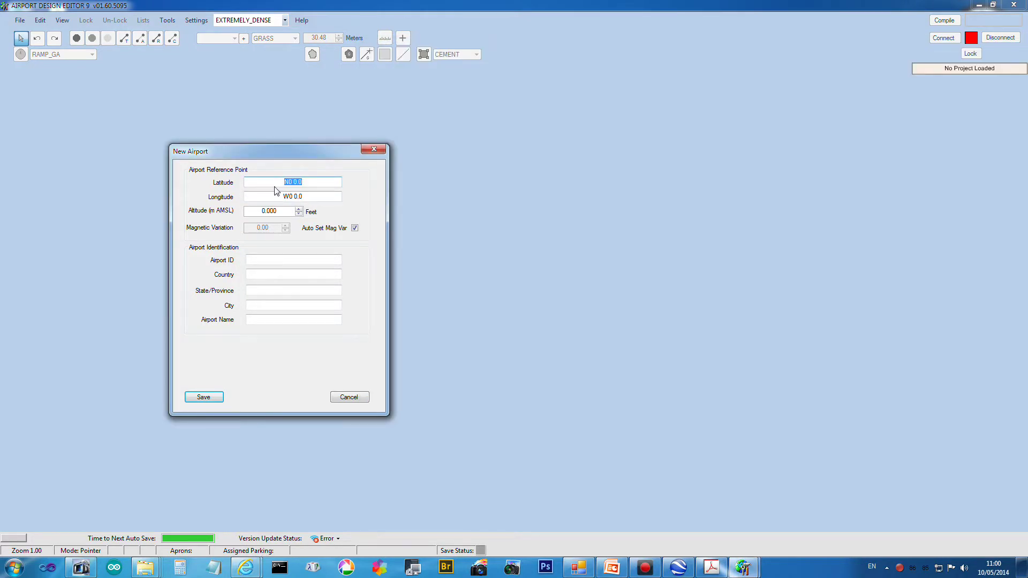
pyautogui.rightClick(275, 183)
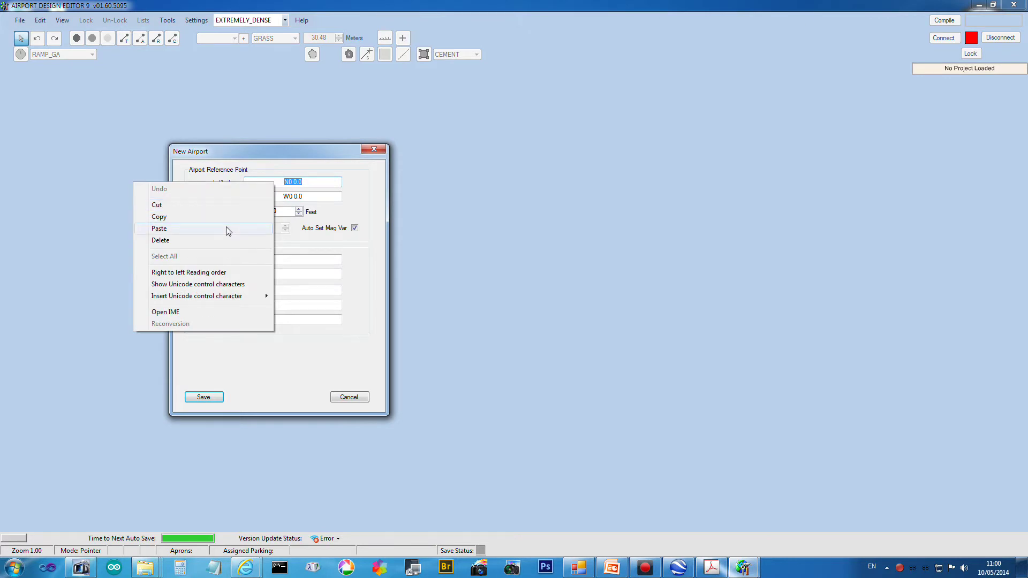
pyautogui.click(227, 230)
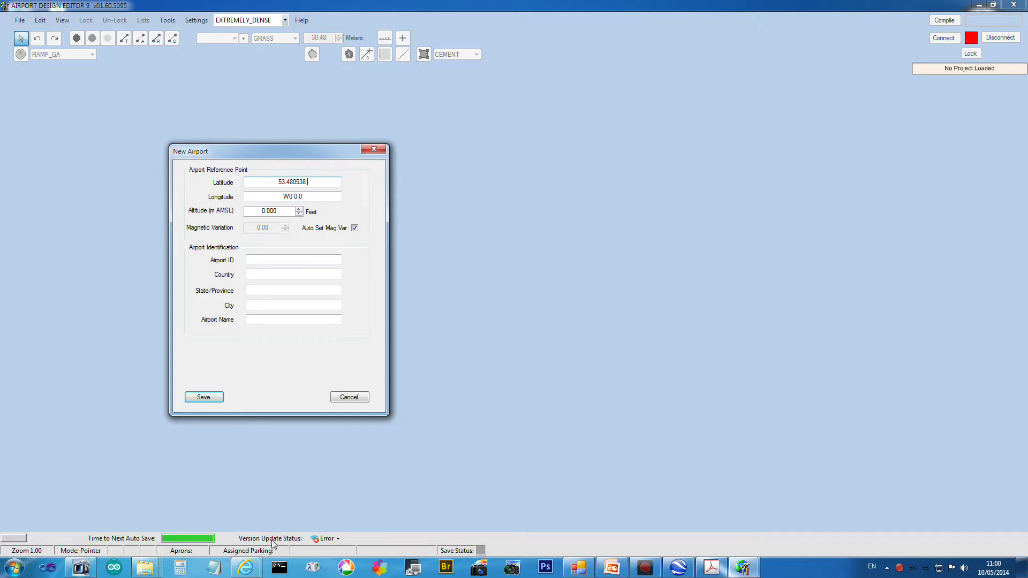
# - Copy the decimal longitude -1.010656 from the pilot information page into the new airport's longitude
pyautogui.click(248, 568)
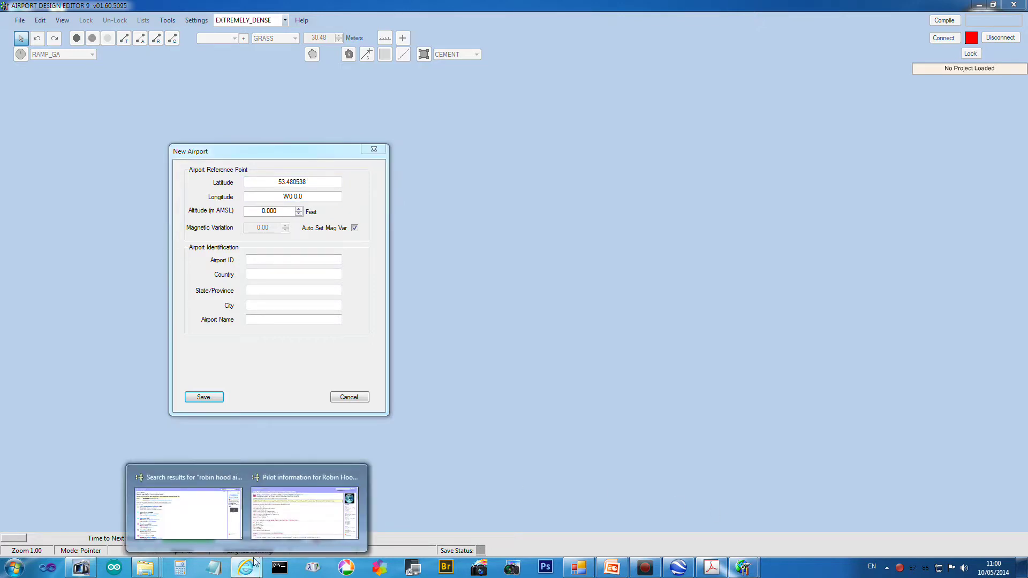
pyautogui.click(300, 516)
pyautogui.doubleClick(439, 282)
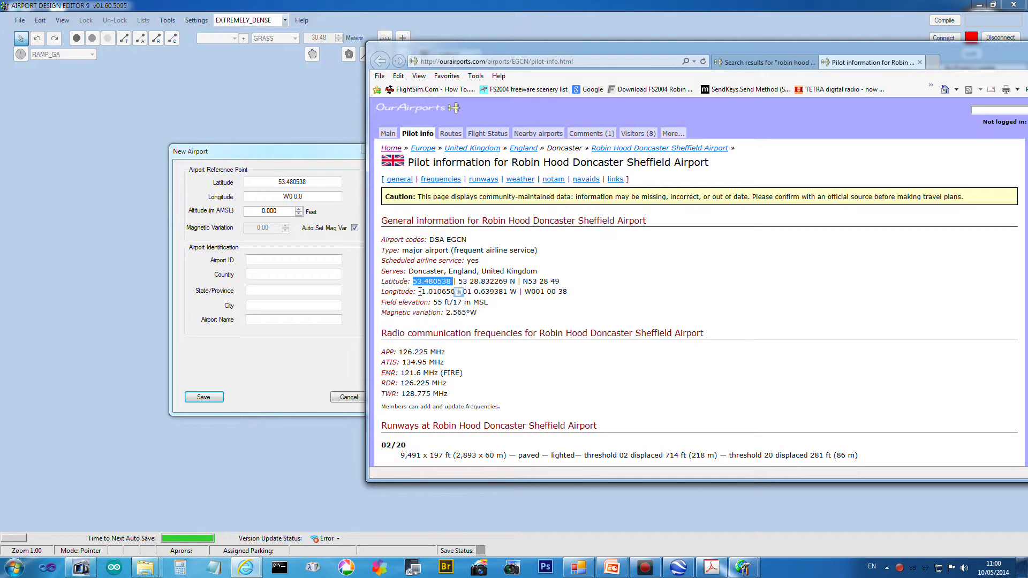
pyautogui.doubleClick(438, 292)
pyautogui.rightClick(444, 294)
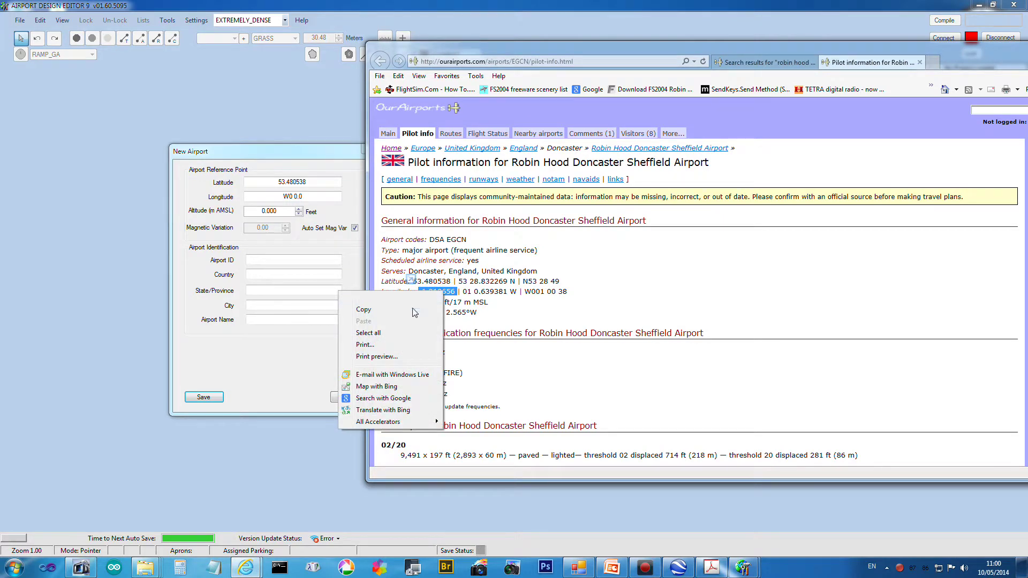
pyautogui.click(407, 311)
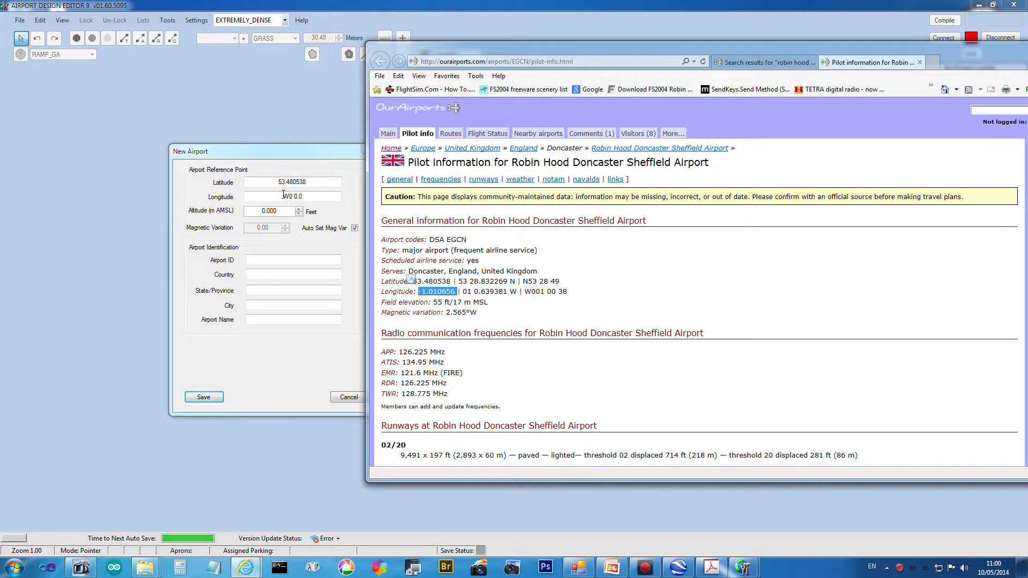
pyautogui.moveTo(284, 196); pyautogui.dragTo(296, 198)
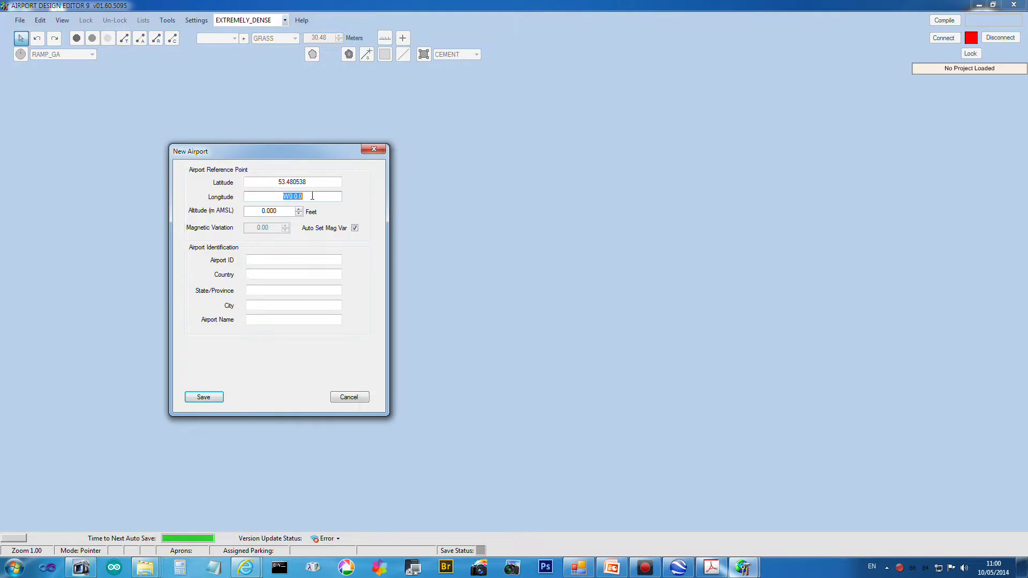
pyautogui.rightClick(303, 196)
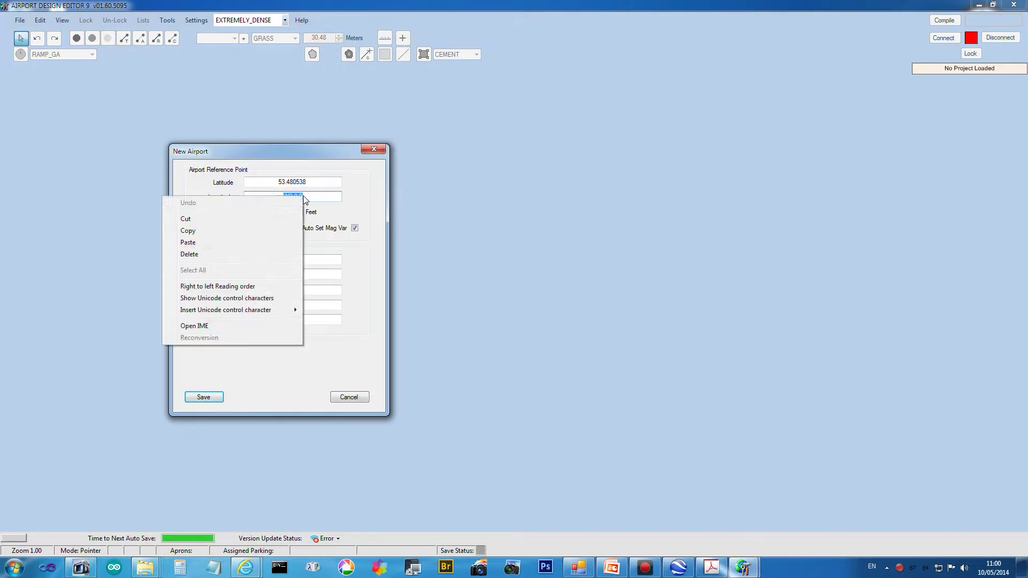
pyautogui.click(248, 243)
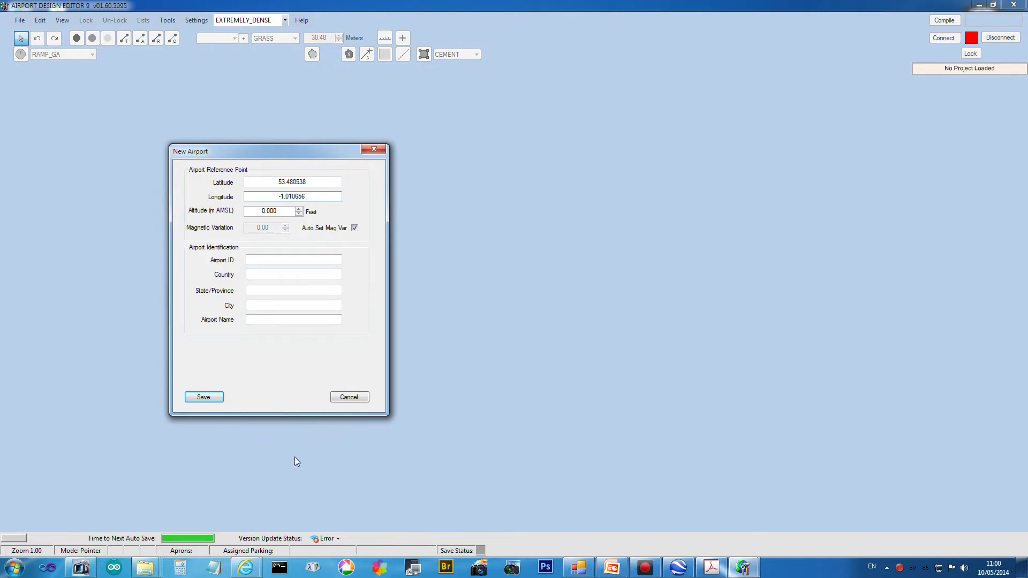
# - Replace the new airport's longitude with the degrees-and-minutes value 01 0.639381 W copied from the pilot information page
pyautogui.click(246, 568)
pyautogui.click(336, 488)
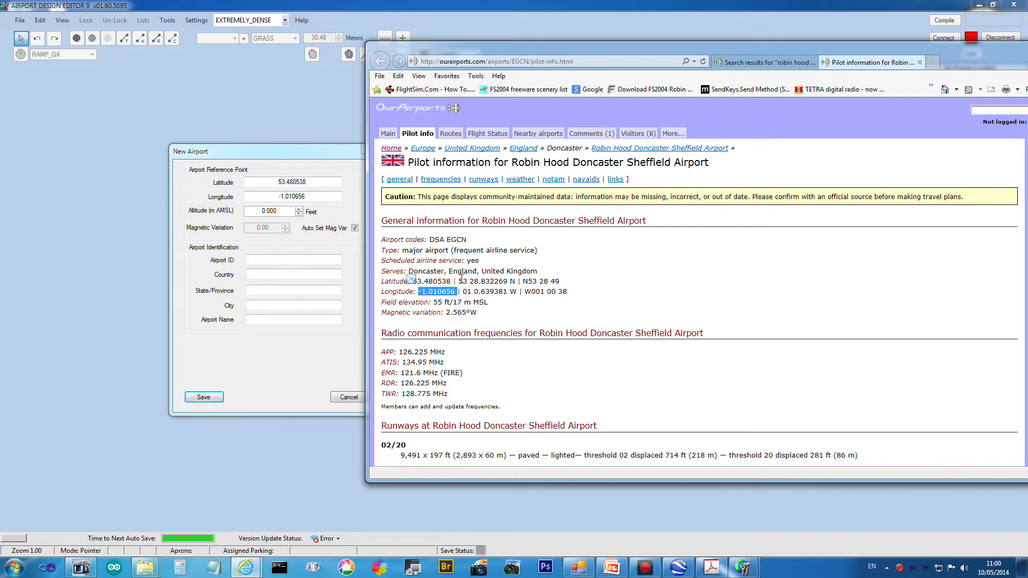
pyautogui.moveTo(460, 291); pyautogui.dragTo(517, 293)
pyautogui.rightClick(516, 294)
pyautogui.click(487, 311)
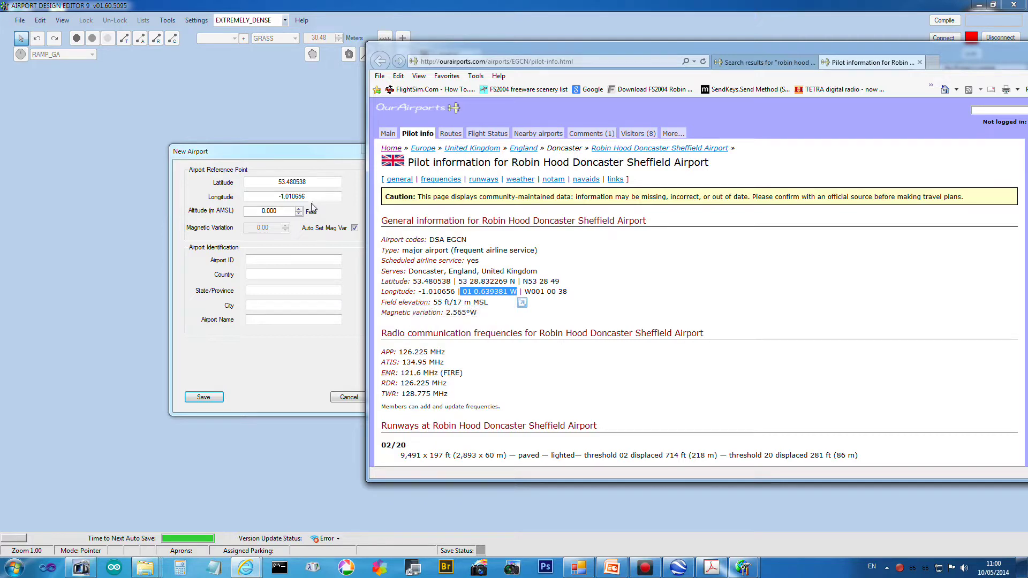
pyautogui.moveTo(280, 198); pyautogui.dragTo(335, 199)
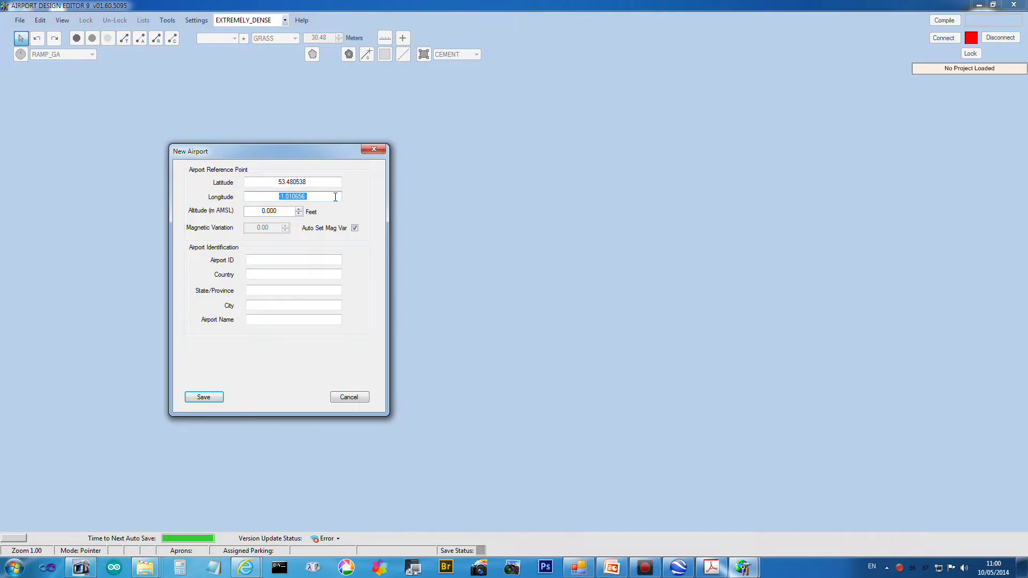
pyautogui.rightClick(335, 197)
pyautogui.click(284, 241)
# - Replace the new airport's latitude with the degrees-and-minutes value 53 28.832269 N copied from the pilot information page
pyautogui.click(323, 182)
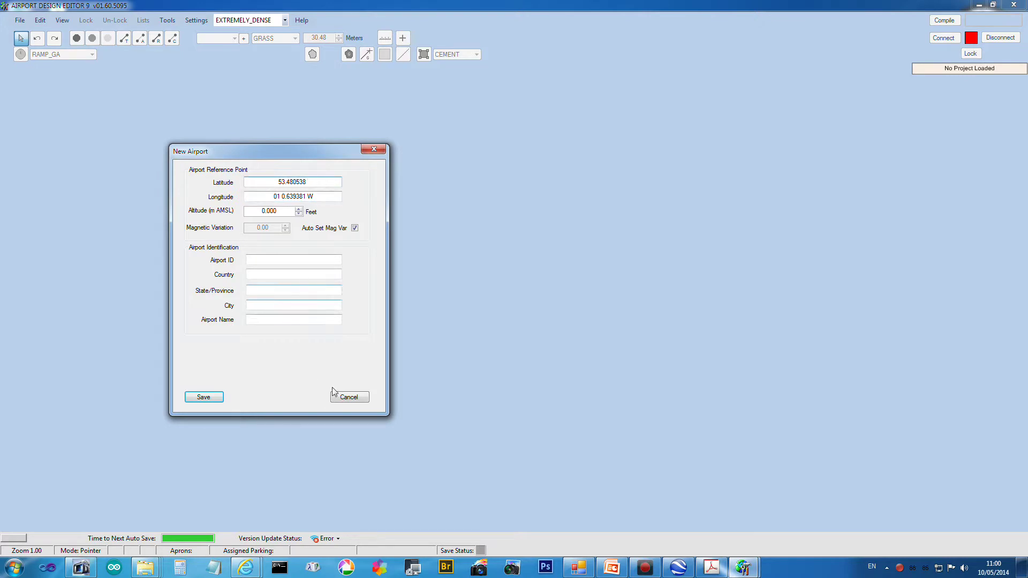
pyautogui.moveTo(246, 567)
pyautogui.click(300, 518)
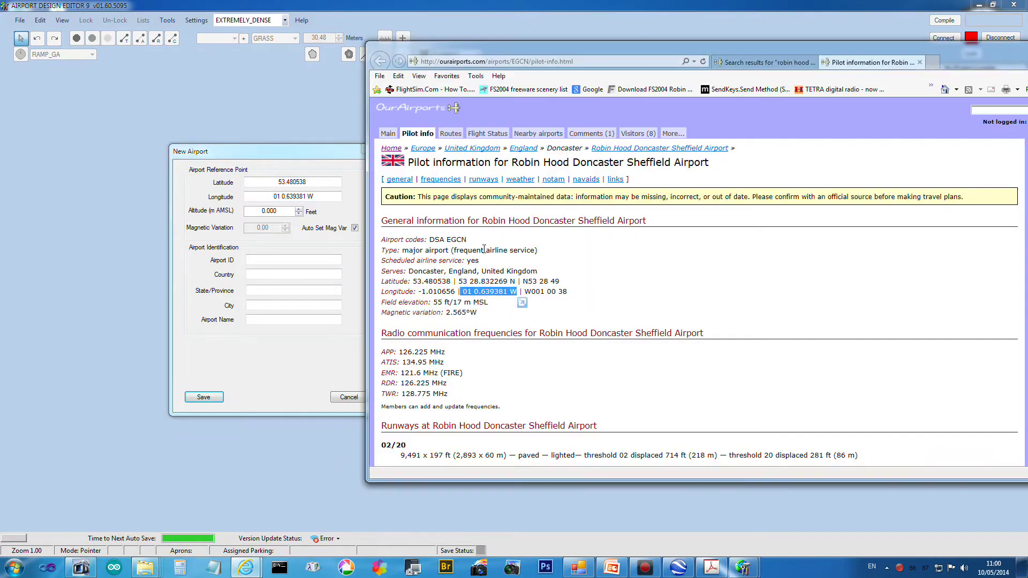
pyautogui.moveTo(457, 282); pyautogui.dragTo(516, 281)
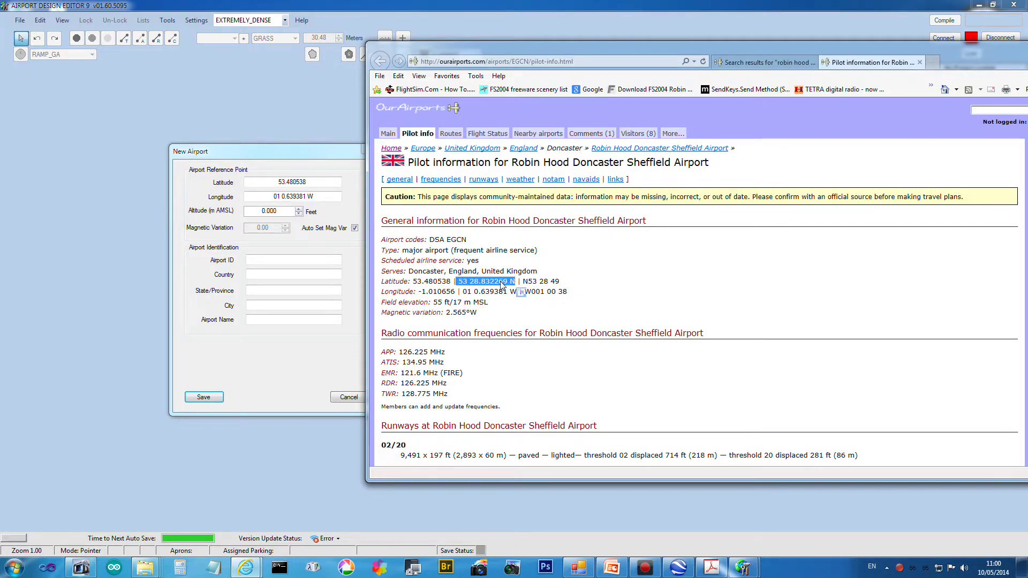
pyautogui.rightClick(504, 283)
pyautogui.click(421, 302)
pyautogui.doubleClick(311, 183)
pyautogui.rightClick(311, 184)
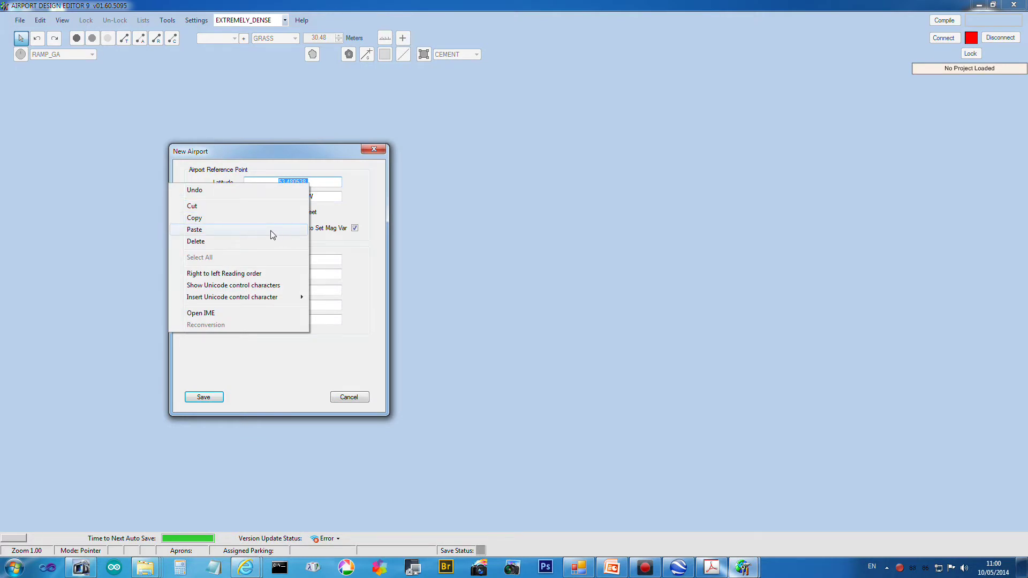
pyautogui.click(271, 230)
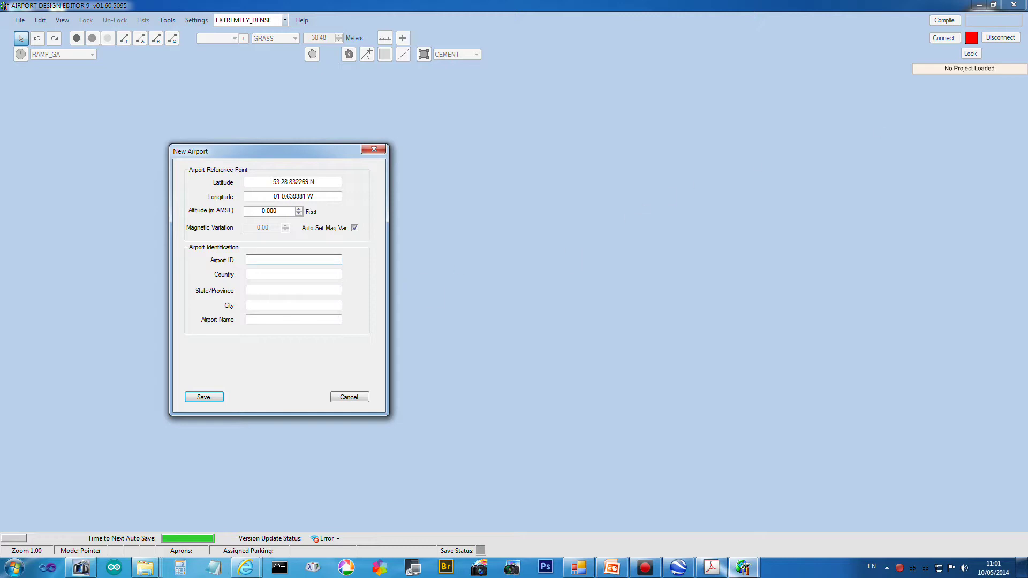
# - Copy the airport code EGCN from the OurAirports pilot information page into the new airport's ID
pyautogui.hotkey('alt', 'Tab')
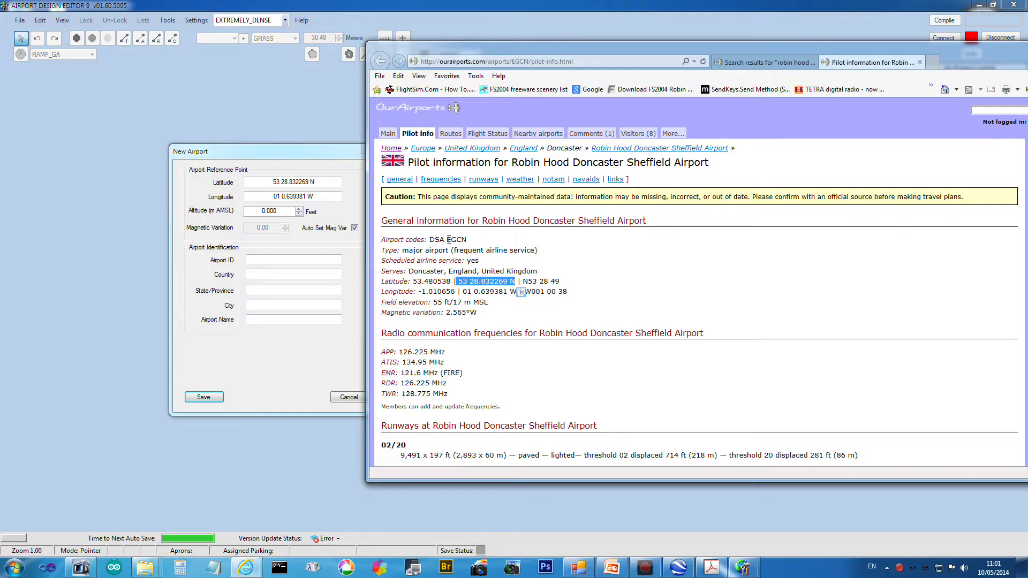
pyautogui.moveTo(448, 240); pyautogui.dragTo(300, 260)
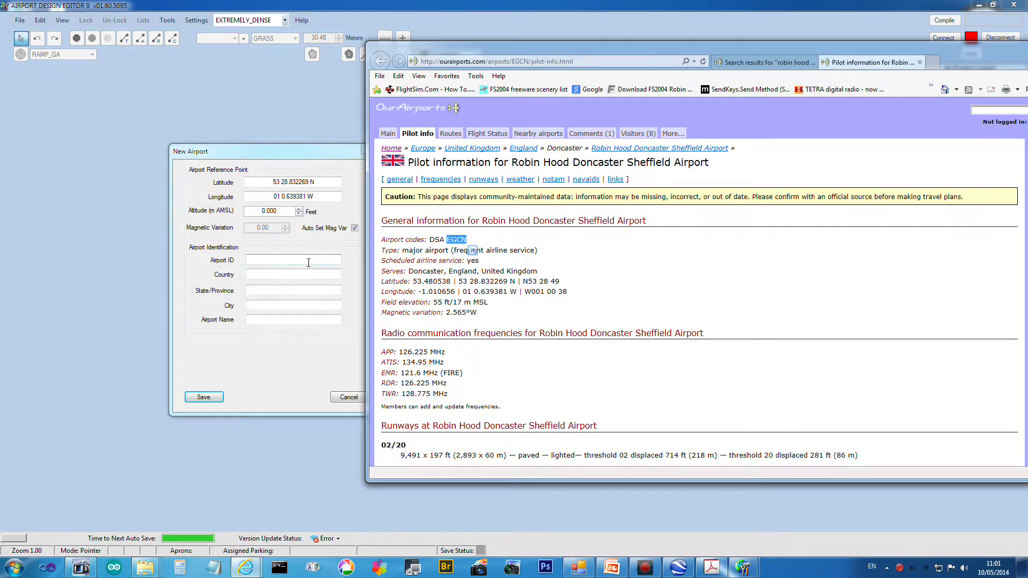
pyautogui.click(308, 263)
# - Fill in the new airport's country as United Kingdom, city as Doncaster and name as Robin Hood Airport
pyautogui.click(309, 274)
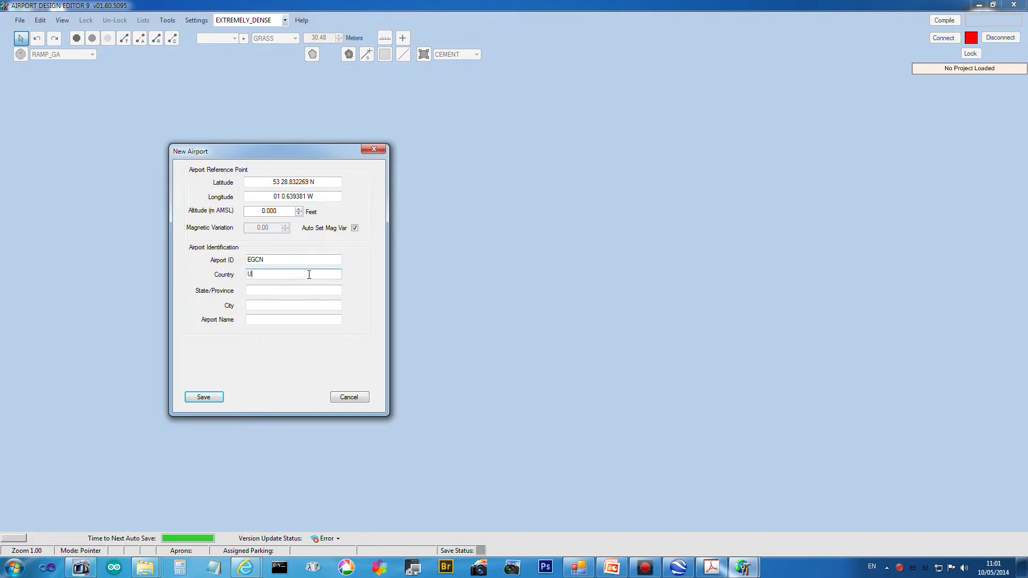
pyautogui.write('United Kingdom')
pyautogui.click(301, 290)
pyautogui.click(295, 305)
pyautogui.write('Doncaster')
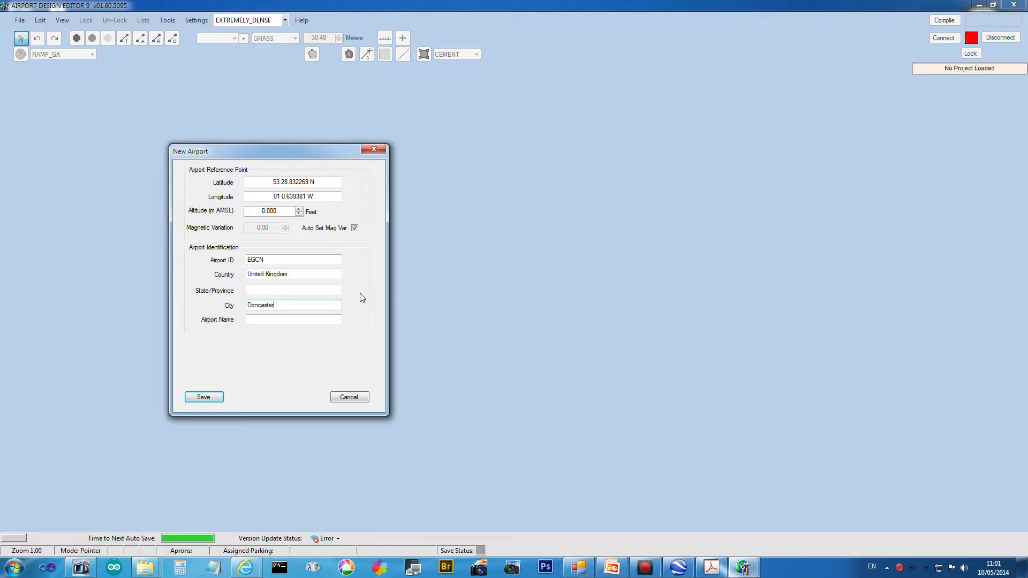
pyautogui.click(320, 322)
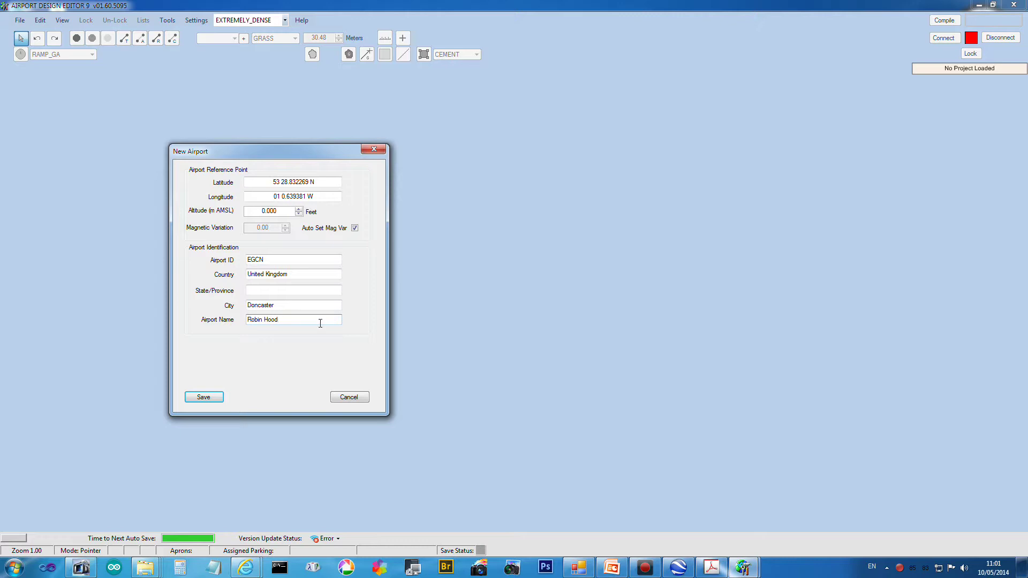
pyautogui.write('Robin Hood Airport')
# - Set the altitude to 55 feet, taken from the field elevation on the pilot information page, and save the new airport
pyautogui.moveTo(246, 568)
pyautogui.click(338, 487)
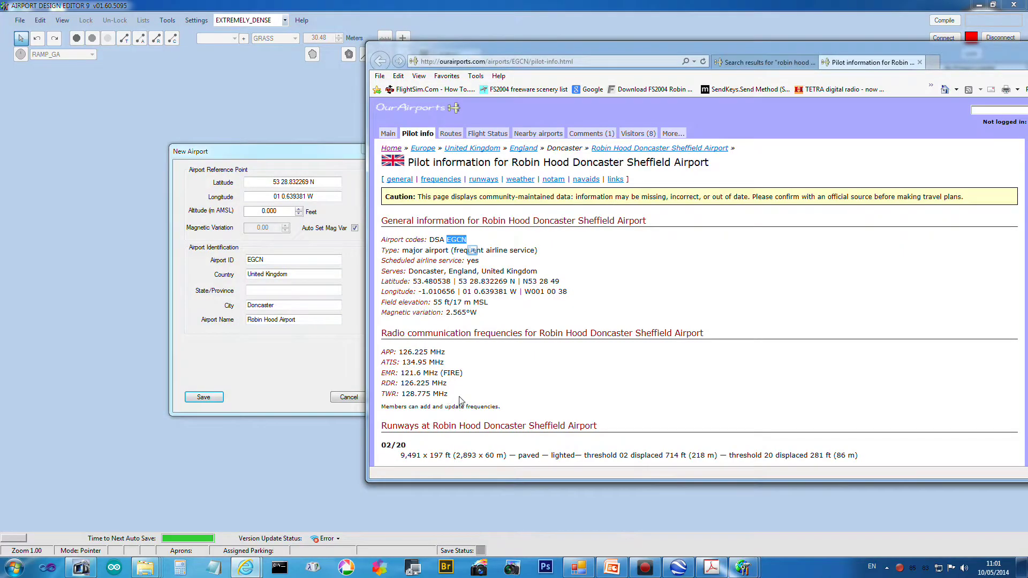
pyautogui.click(435, 303)
pyautogui.moveTo(445, 302); pyautogui.dragTo(336, 236)
pyautogui.click(254, 211)
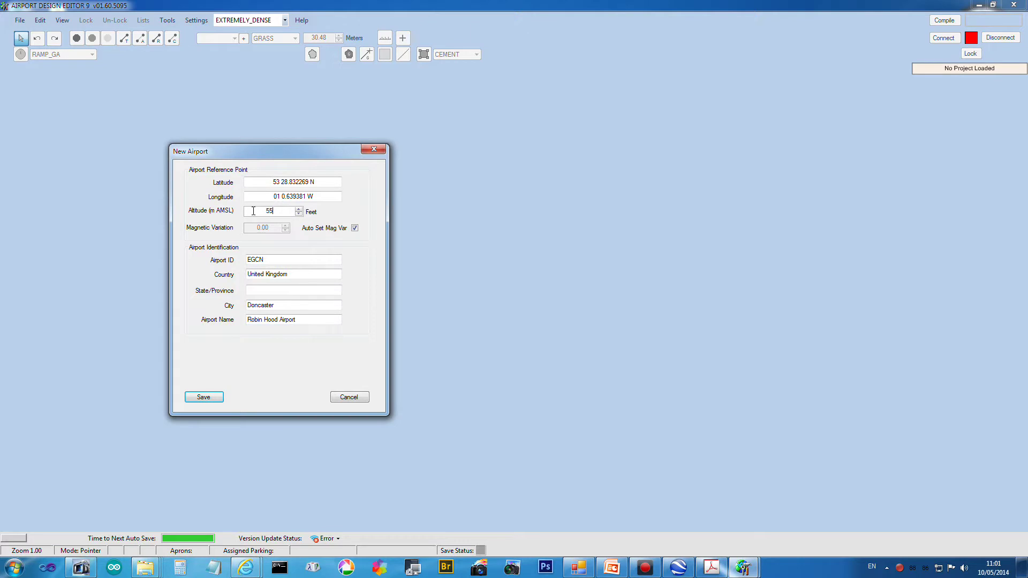
pyautogui.click(211, 398)
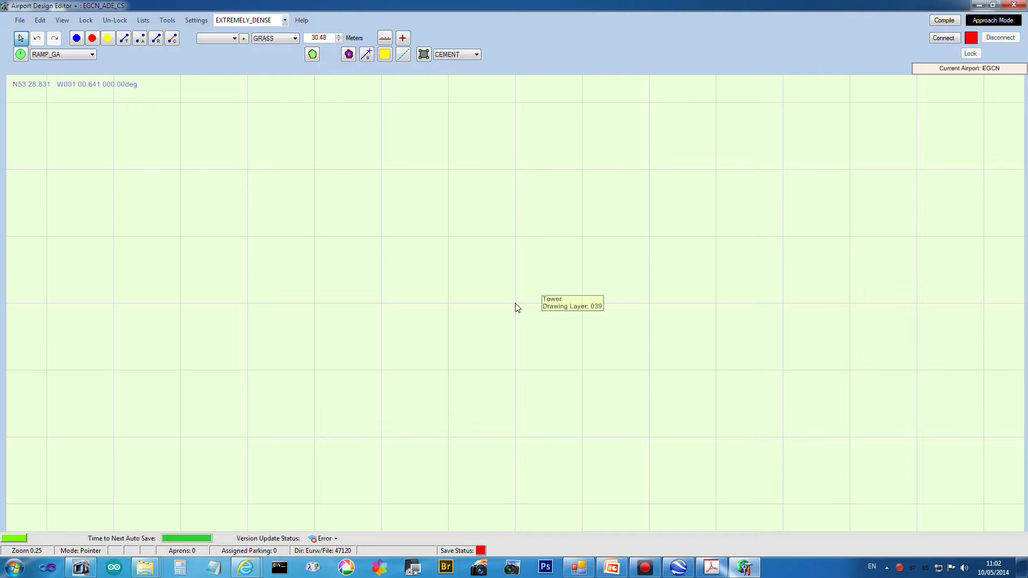
# - Switch to Google Earth, enlarge its window and arrange it side by side with the OurAirports pilot information page
pyautogui.hotkey('alt', 'Tab')
pyautogui.moveTo(954, 56); pyautogui.dragTo(449, 56)
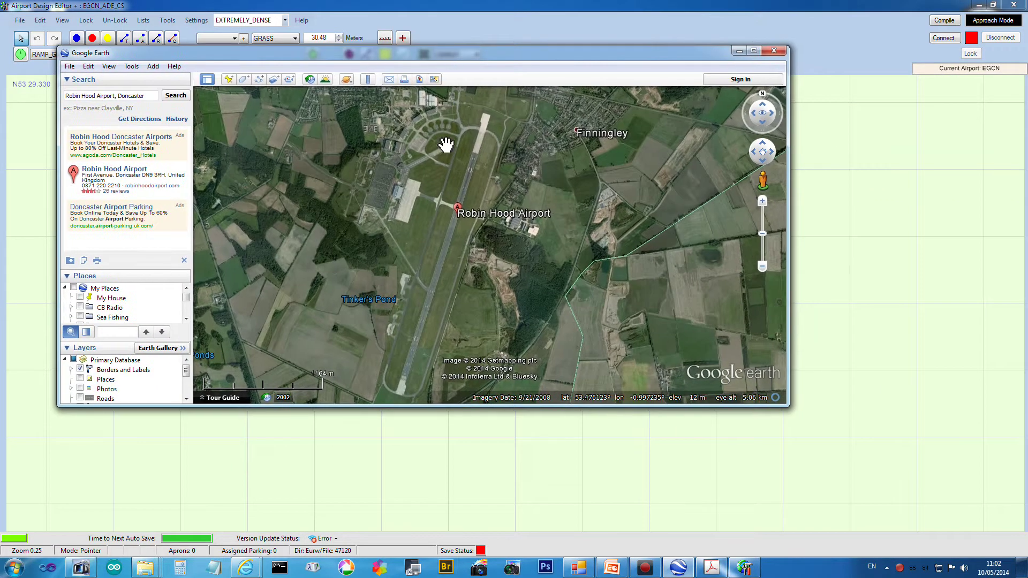
pyautogui.moveTo(707, 47); pyautogui.dragTo(707, 17)
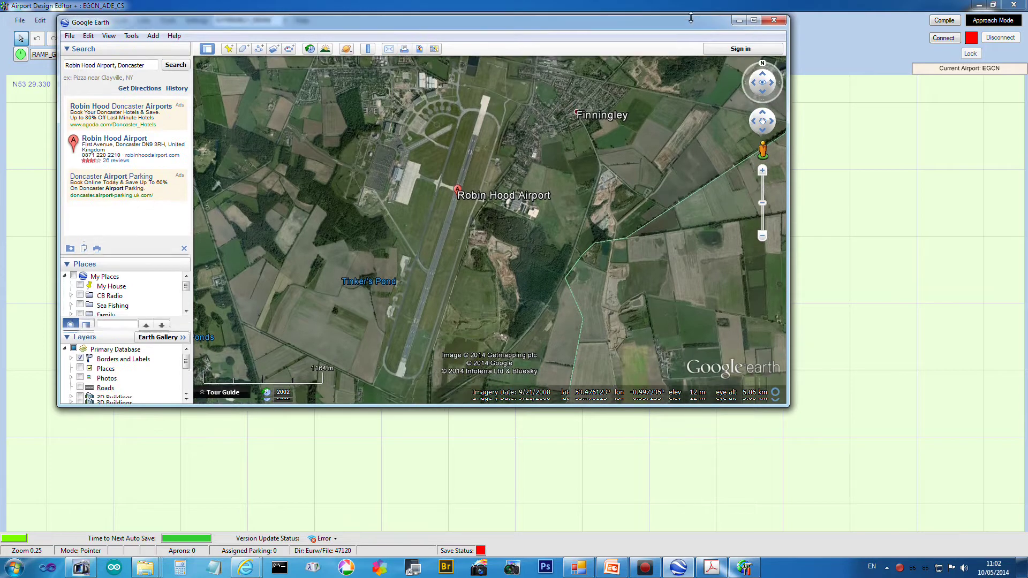
pyautogui.moveTo(544, 405); pyautogui.dragTo(544, 477)
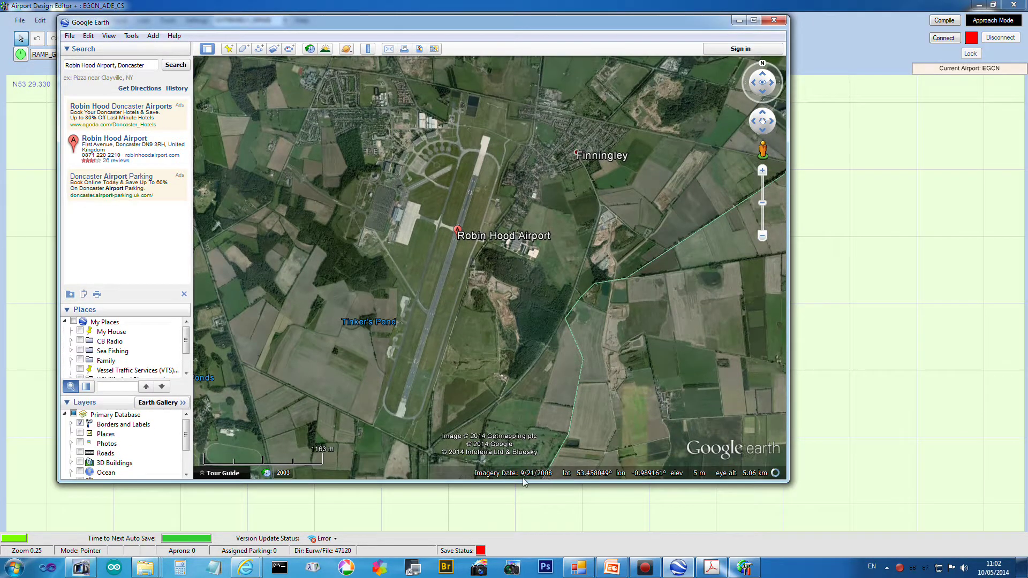
pyautogui.click(246, 567)
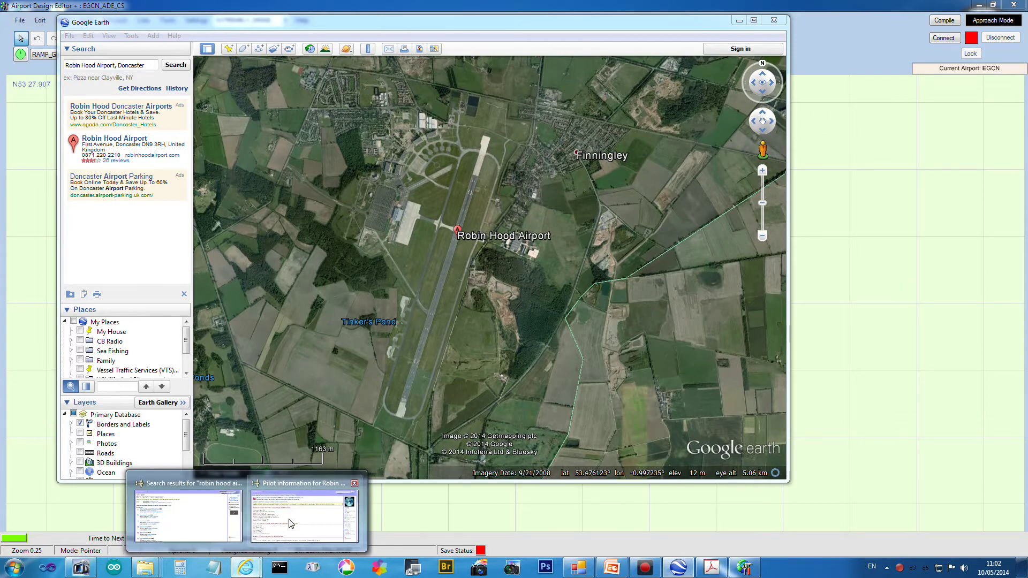
pyautogui.click(291, 523)
pyautogui.moveTo(589, 53); pyautogui.dragTo(837, 31)
pyautogui.moveTo(554, 25); pyautogui.dragTo(505, 27)
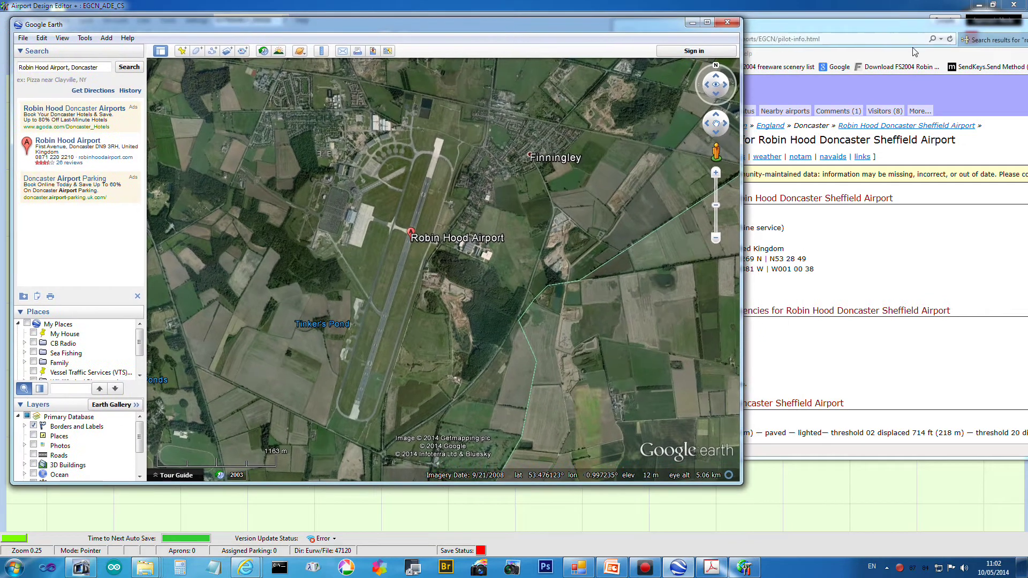
pyautogui.moveTo(889, 29); pyautogui.dragTo(913, 32)
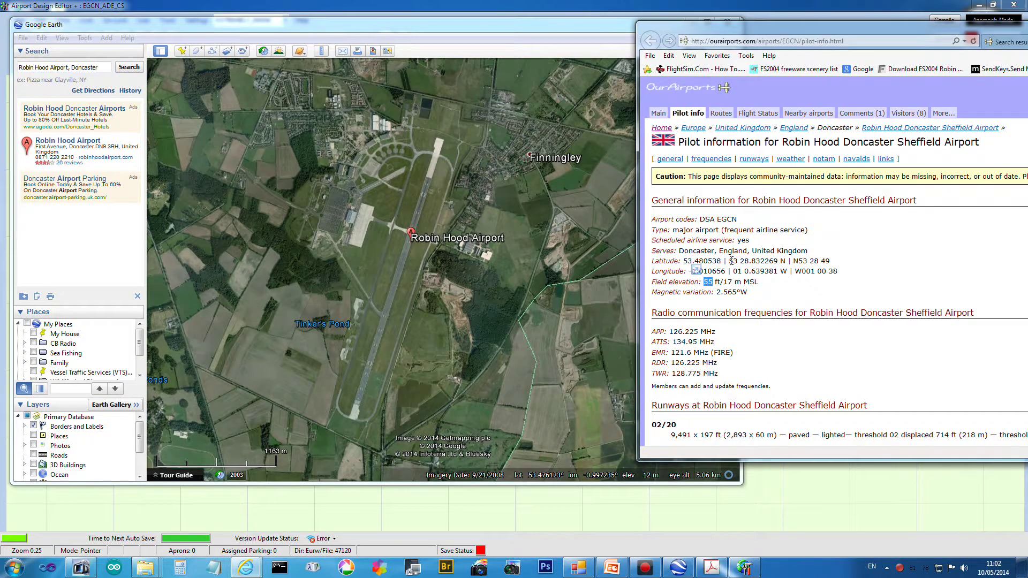
# - Search Google Earth for the coordinates 53 28.832269 N 01 0.639381 W copied from the pilot information page
pyautogui.moveTo(730, 262); pyautogui.dragTo(785, 261)
pyautogui.hotkey('ctrl', 'c')
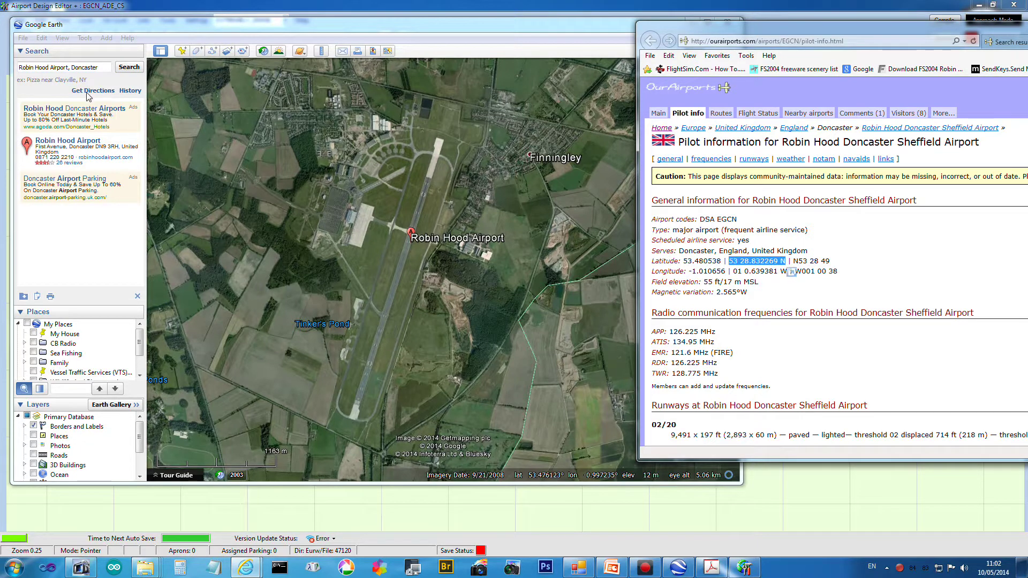
pyautogui.click(94, 70)
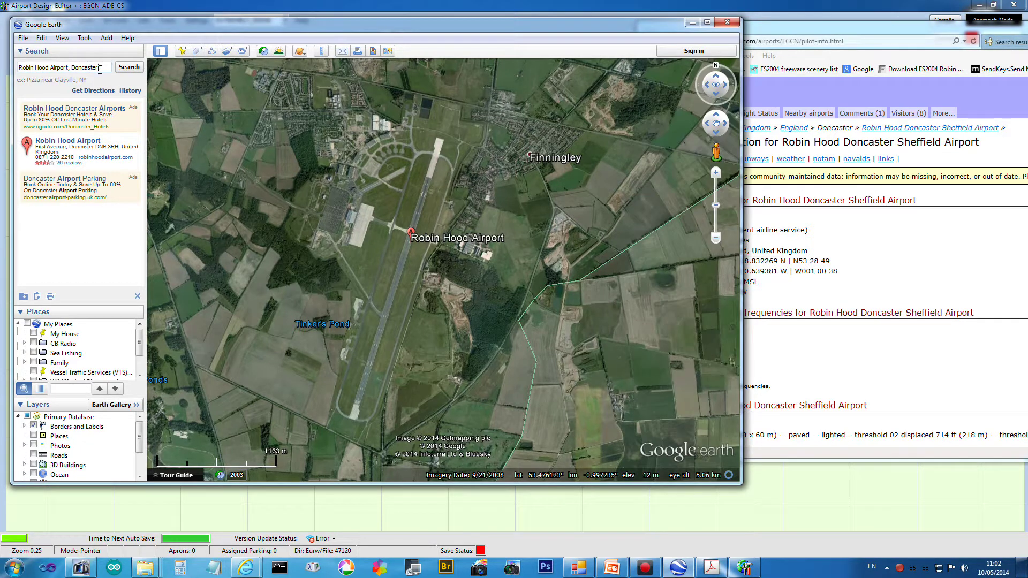
pyautogui.tripleClick(99, 69)
pyautogui.hotkey('ctrl', 'v')
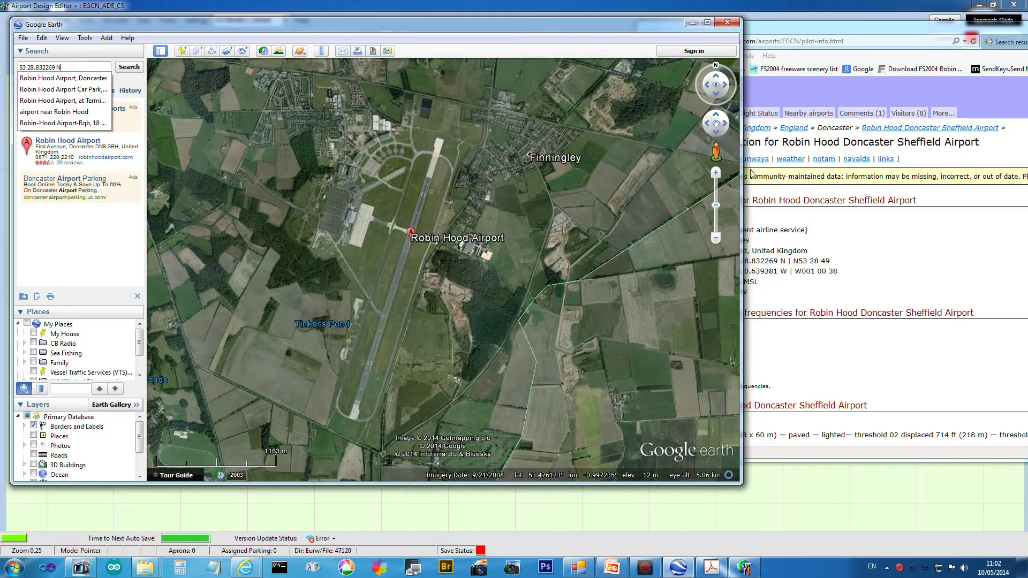
pyautogui.click(843, 248)
pyautogui.moveTo(733, 271); pyautogui.dragTo(786, 268)
pyautogui.hotkey('ctrl', 'c')
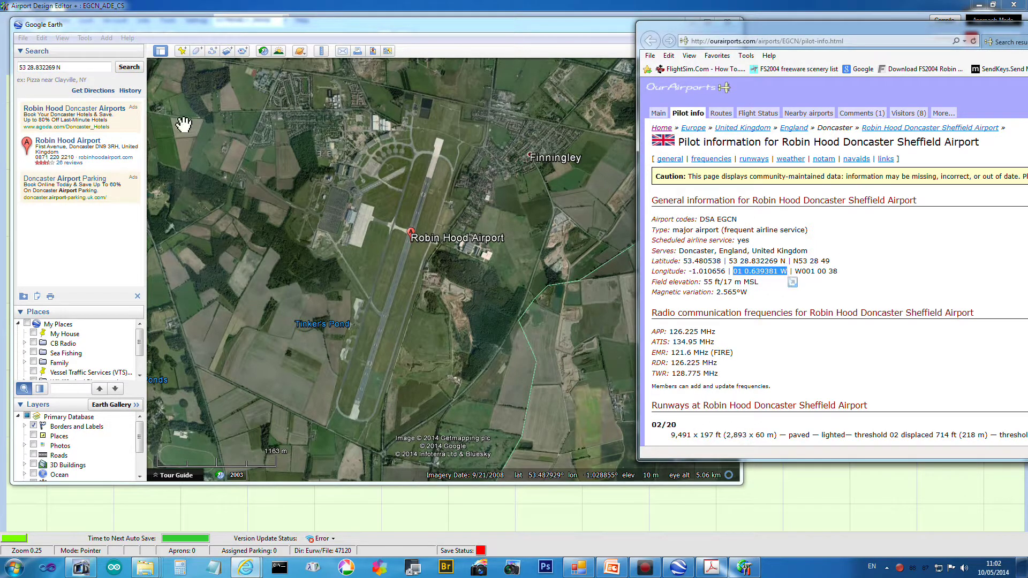
pyautogui.click(88, 67)
pyautogui.hotkey('ctrl', 'v')
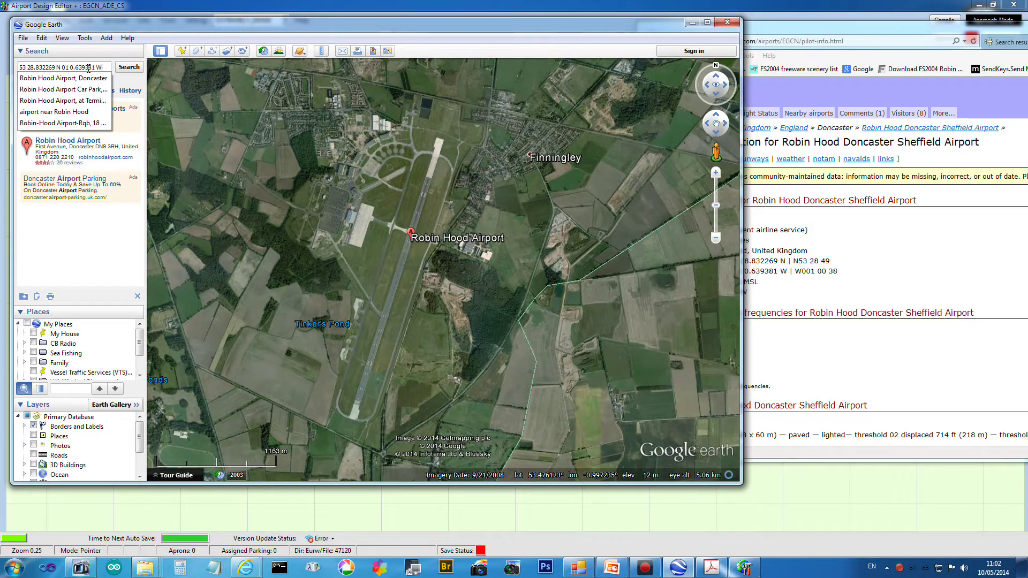
pyautogui.press('Return')
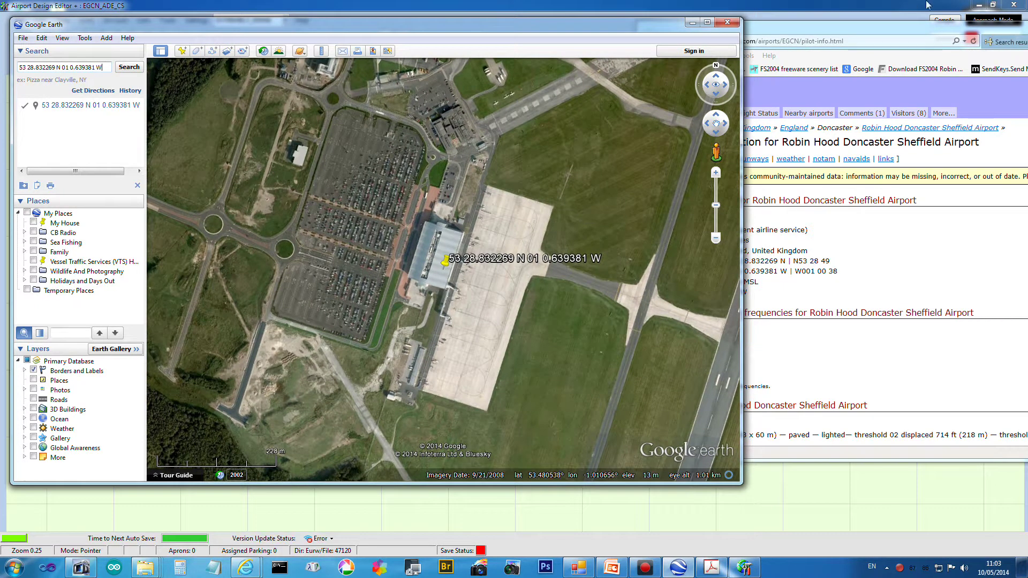
# - Clear the reference windows off Airport Design Editor and add a runway just northeast of the airport reference point
pyautogui.moveTo(906, 24); pyautogui.dragTo(1027, 7)
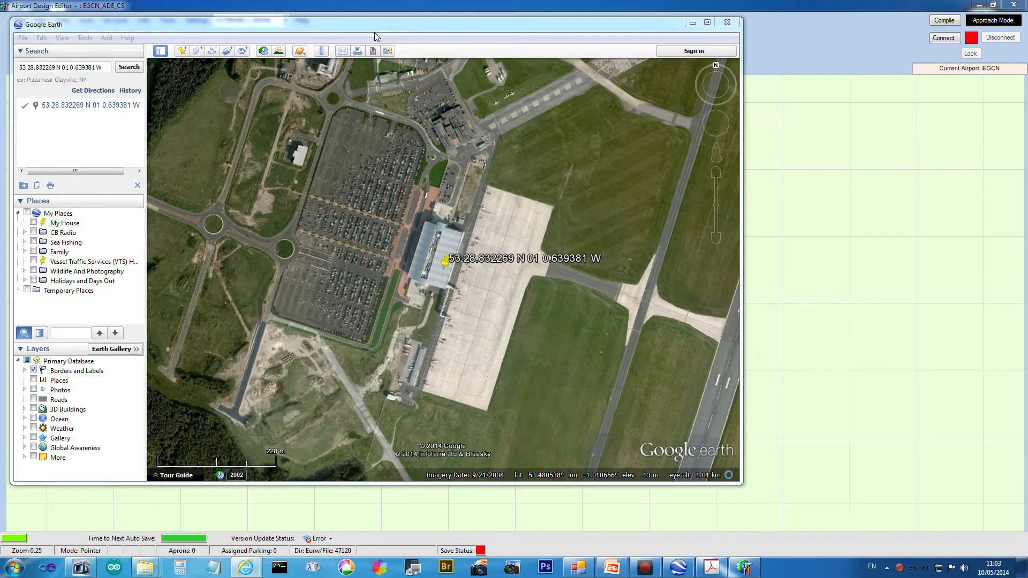
pyautogui.moveTo(381, 25); pyautogui.dragTo(1027, 139)
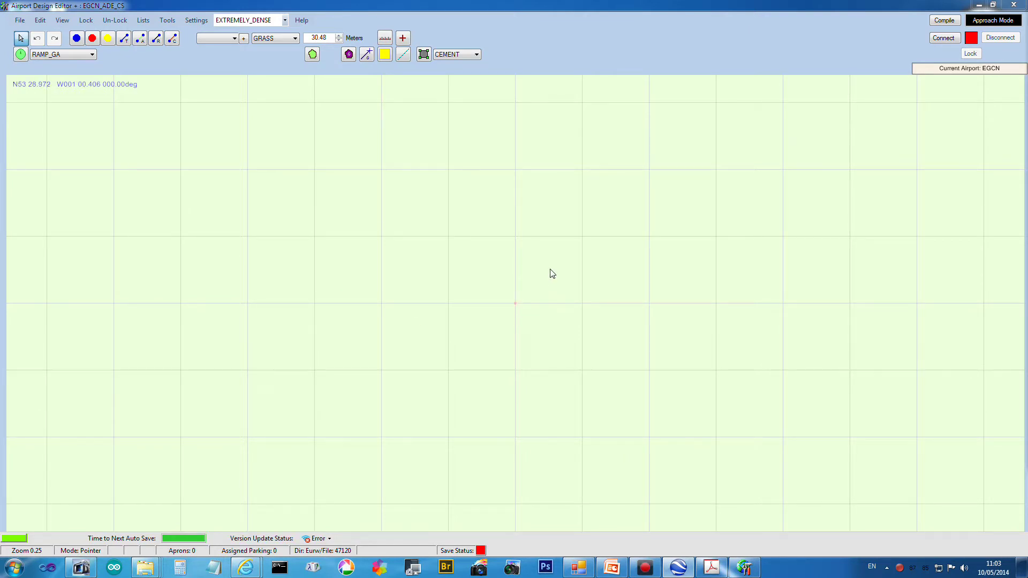
pyautogui.rightClick(534, 287)
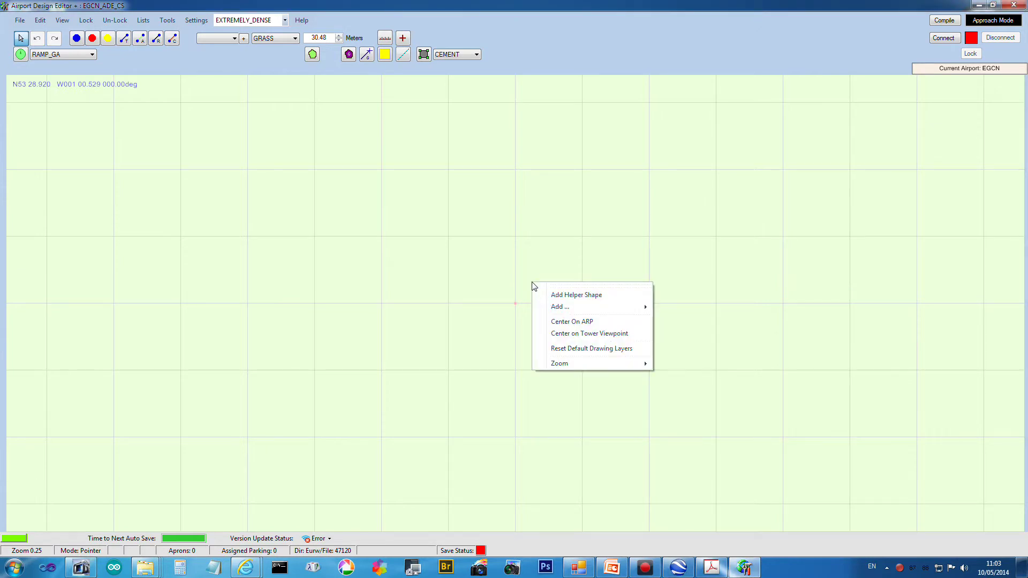
pyautogui.click(549, 232)
pyautogui.rightClick(549, 233)
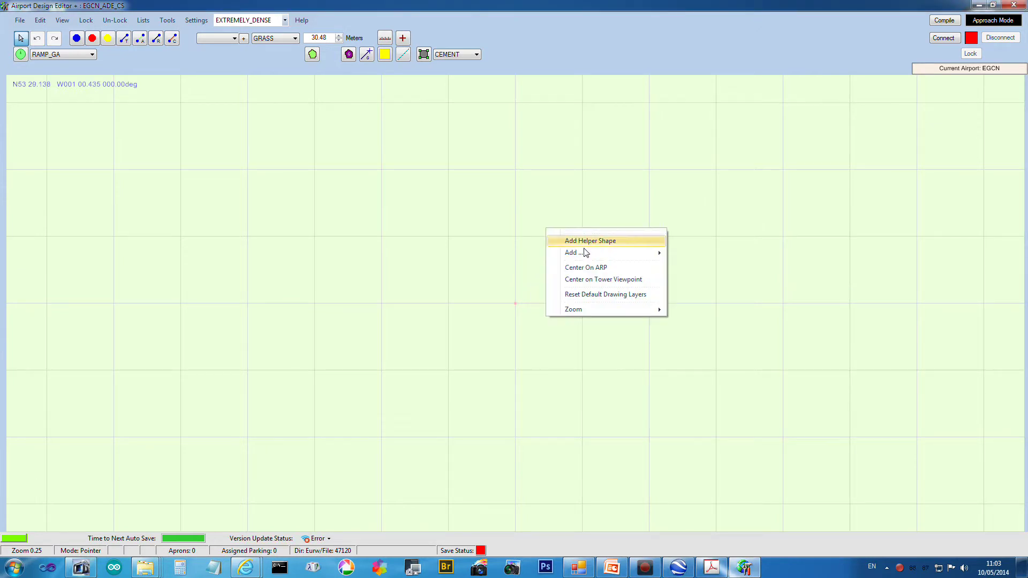
pyautogui.moveTo(583, 252)
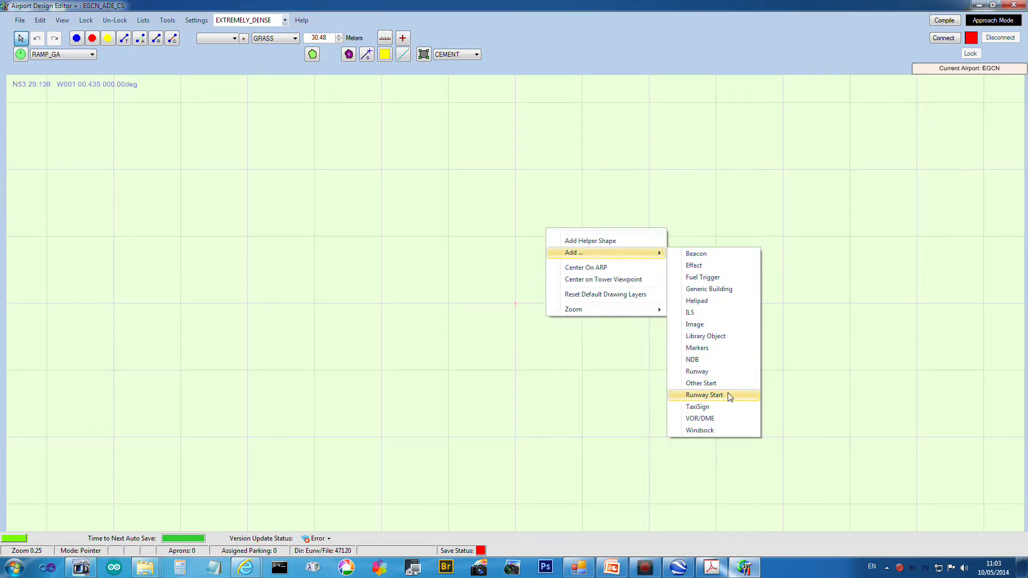
pyautogui.click(727, 371)
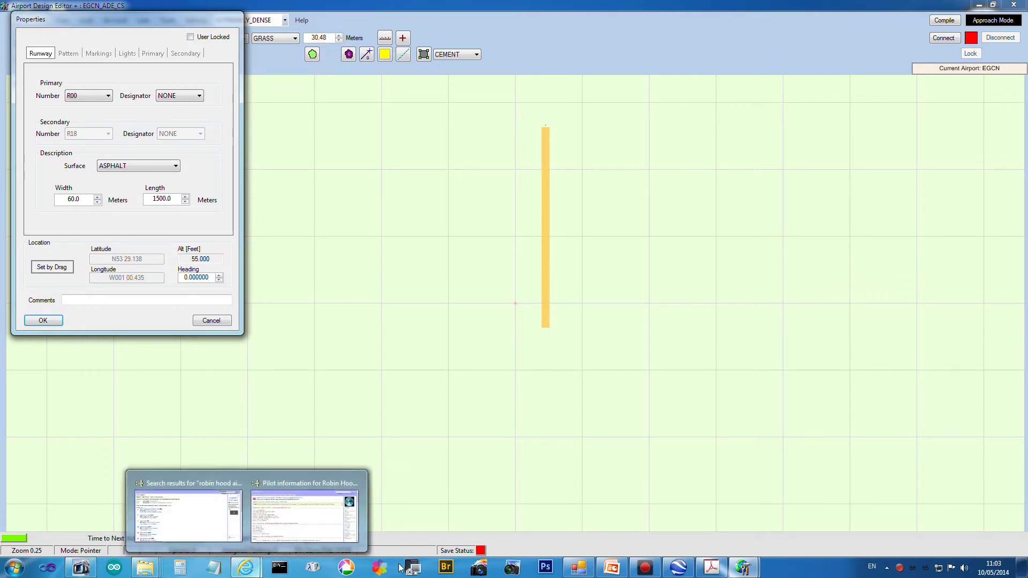
# - Open the aerodrome chart 354733.bmp from the EGCN folder to examine the runway layout, and close it again
pyautogui.moveTo(154, 566)
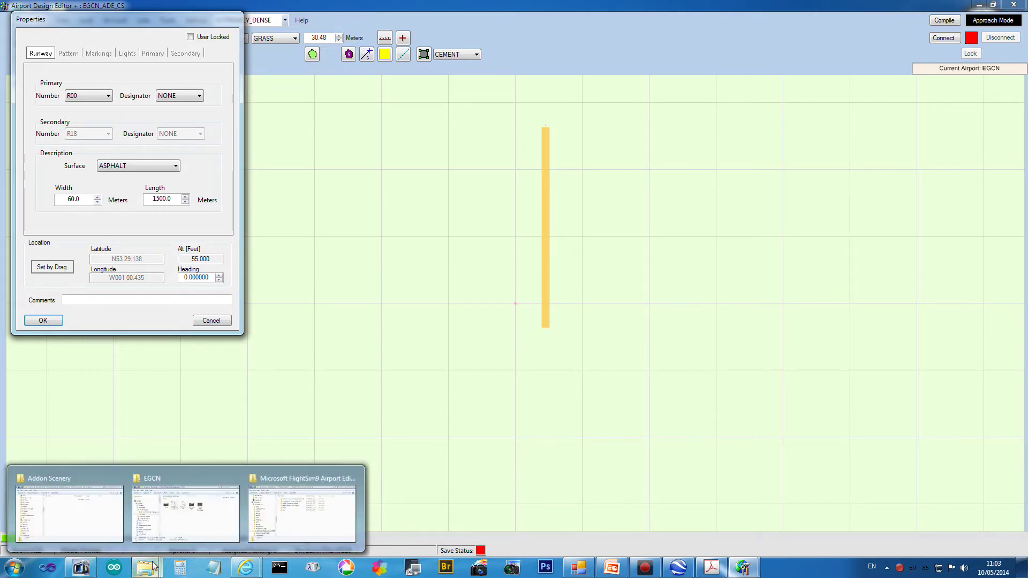
pyautogui.click(198, 520)
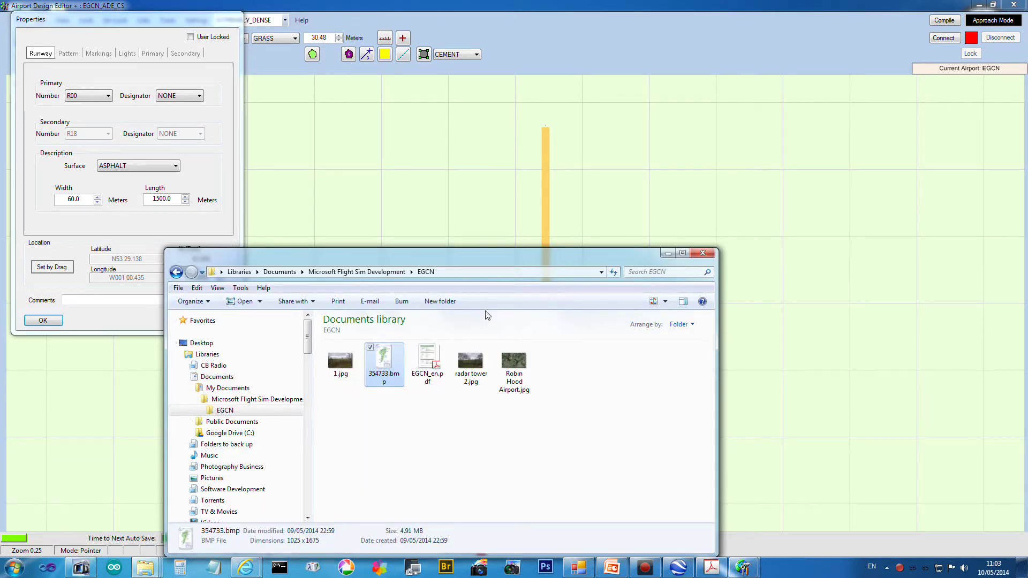
pyautogui.doubleClick(390, 360)
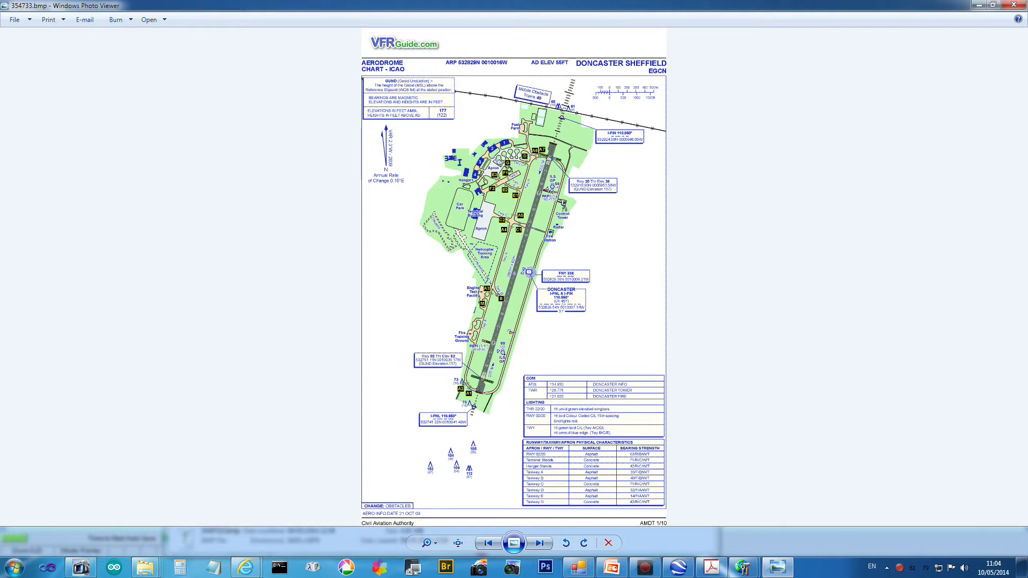
pyautogui.click(1024, 6)
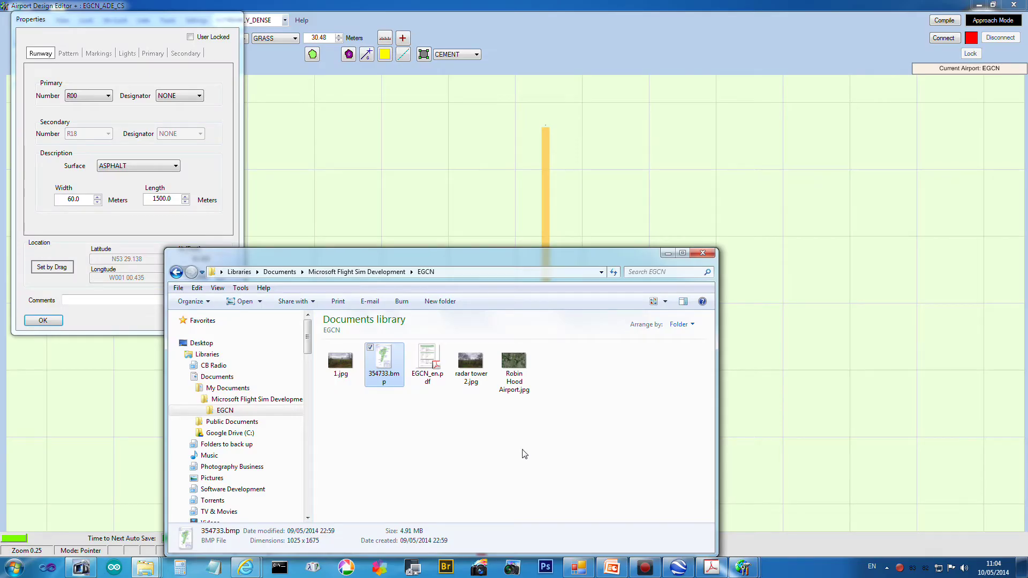
# - Open EGCN_en.pdf from the EGCN folder and find the runway dimensions in the AD 2.12 Runway Physical Characteristics table
pyautogui.doubleClick(429, 357)
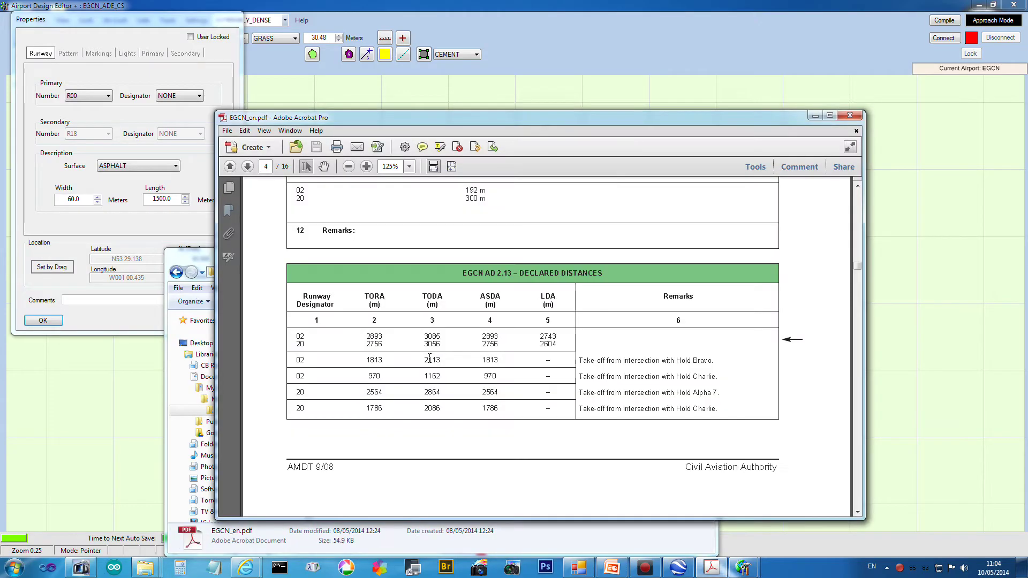
pyautogui.scroll(2, 430, 359)
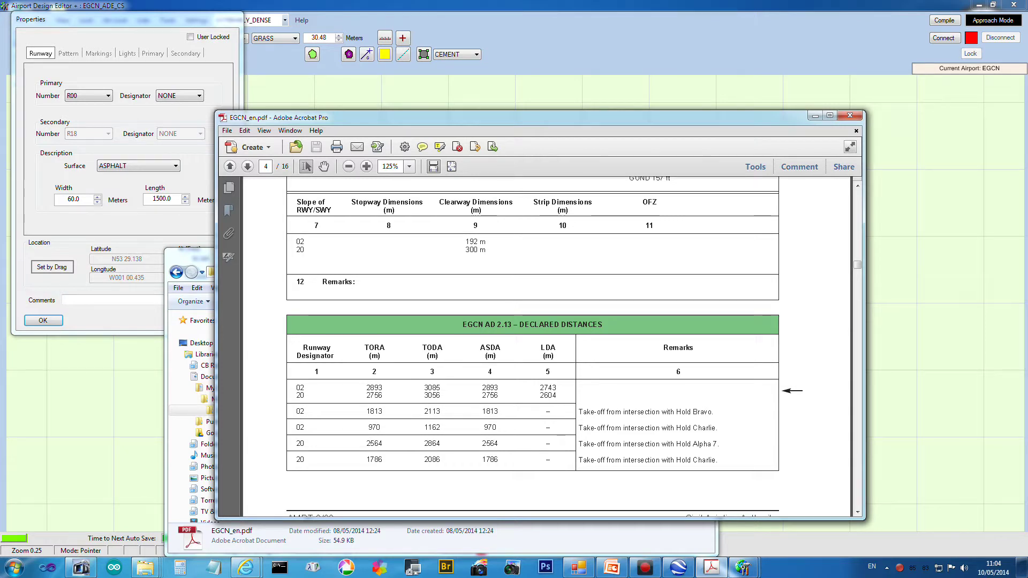
pyautogui.scroll(-3, 698, 244)
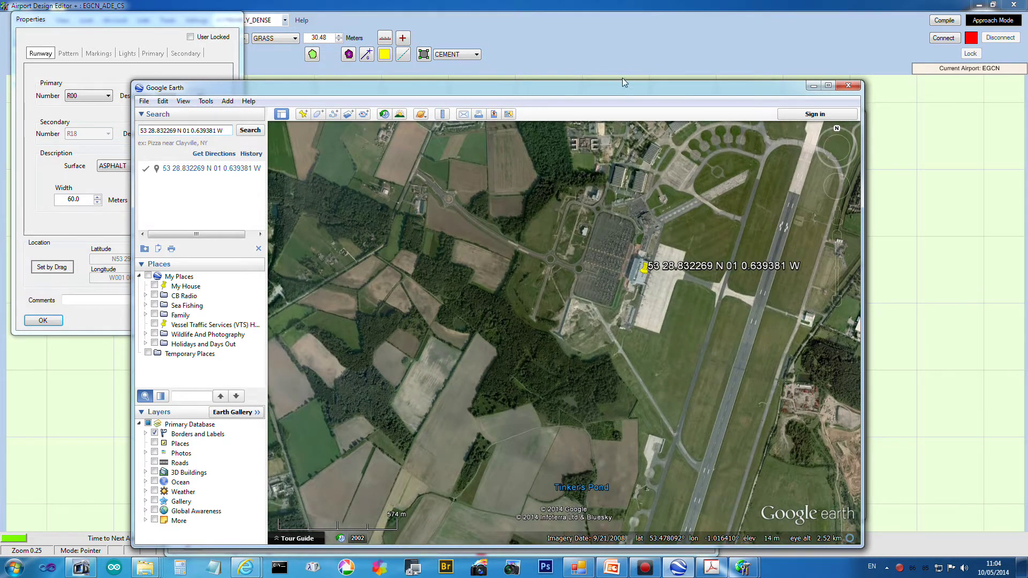
pyautogui.moveTo(604, 87); pyautogui.dragTo(1027, 88)
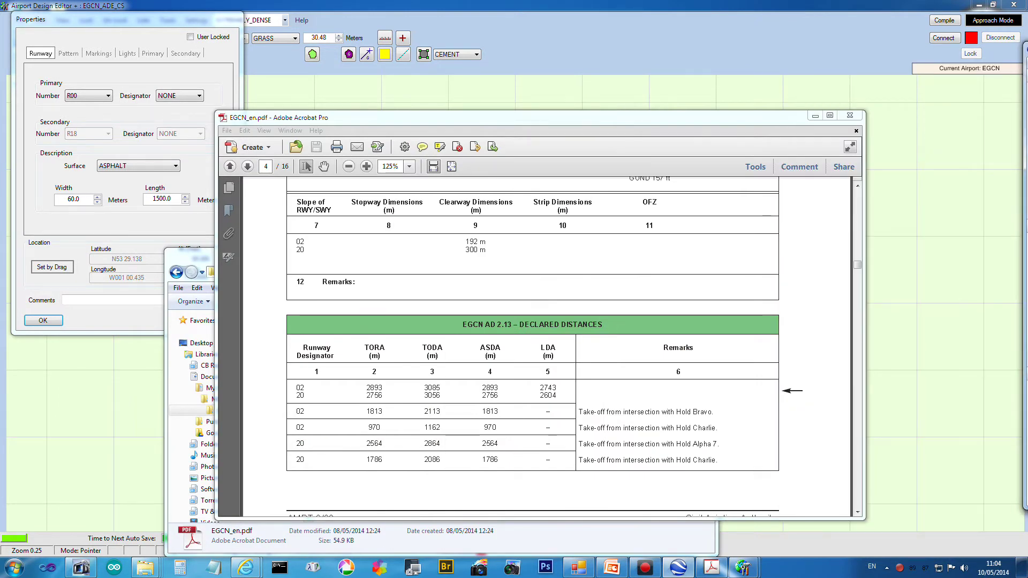
pyautogui.moveTo(859, 264); pyautogui.dragTo(858, 253)
pyautogui.moveTo(537, 114); pyautogui.dragTo(688, 65)
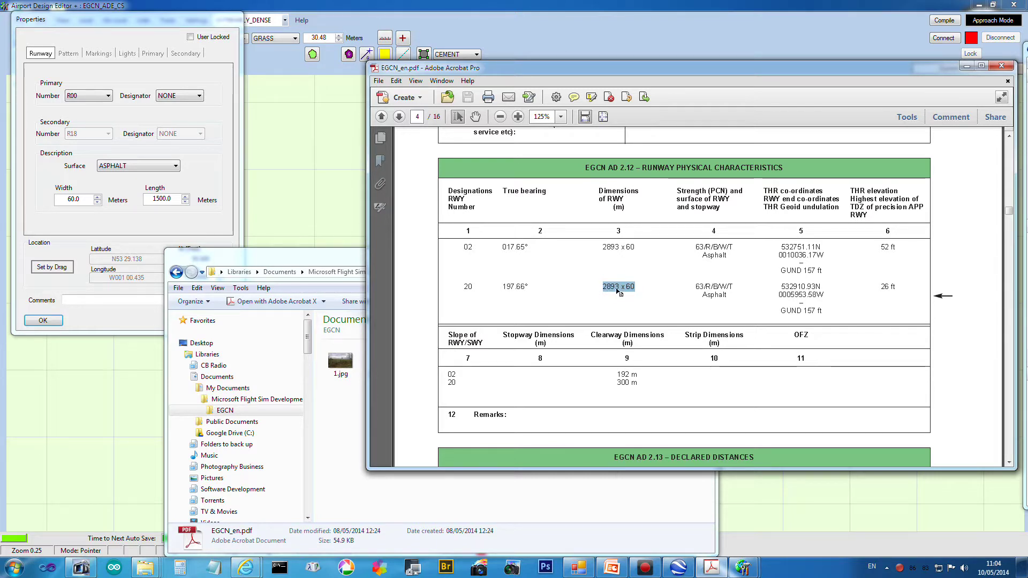
# - Set the runway's length to 2893 m and check it against the dimensions in EGCN_en.pdf
pyautogui.click(160, 199)
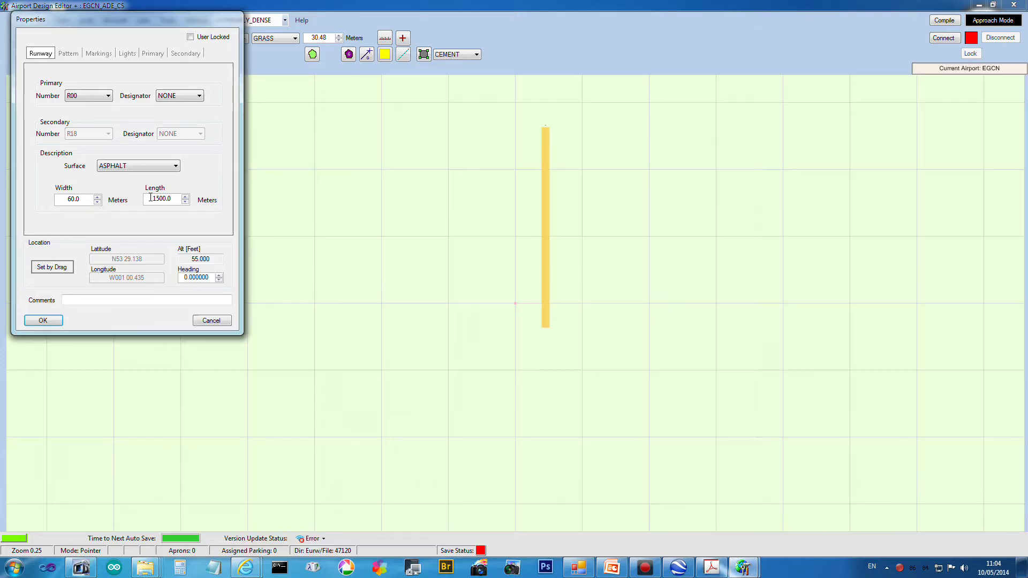
pyautogui.write('2893')
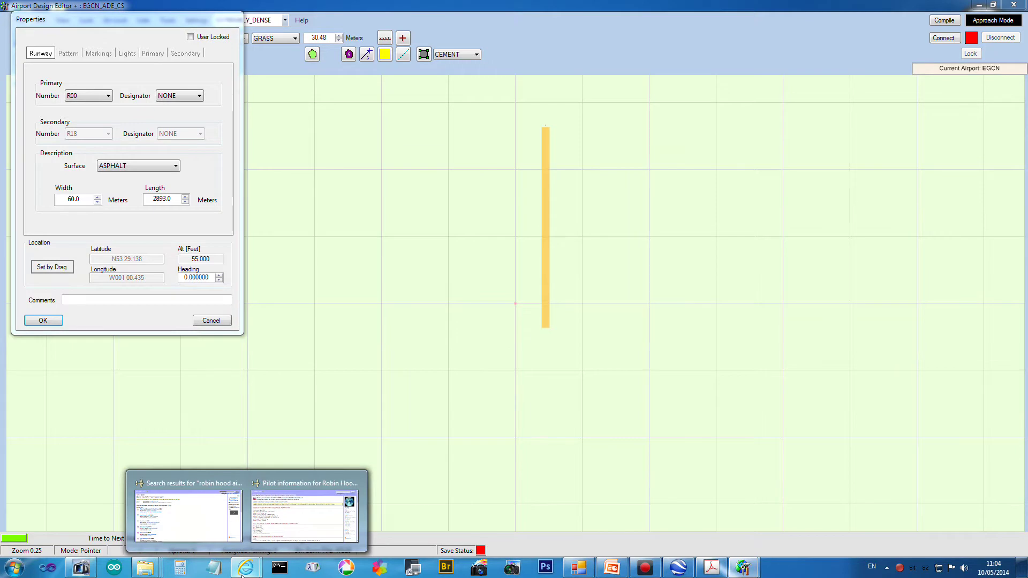
pyautogui.click(714, 569)
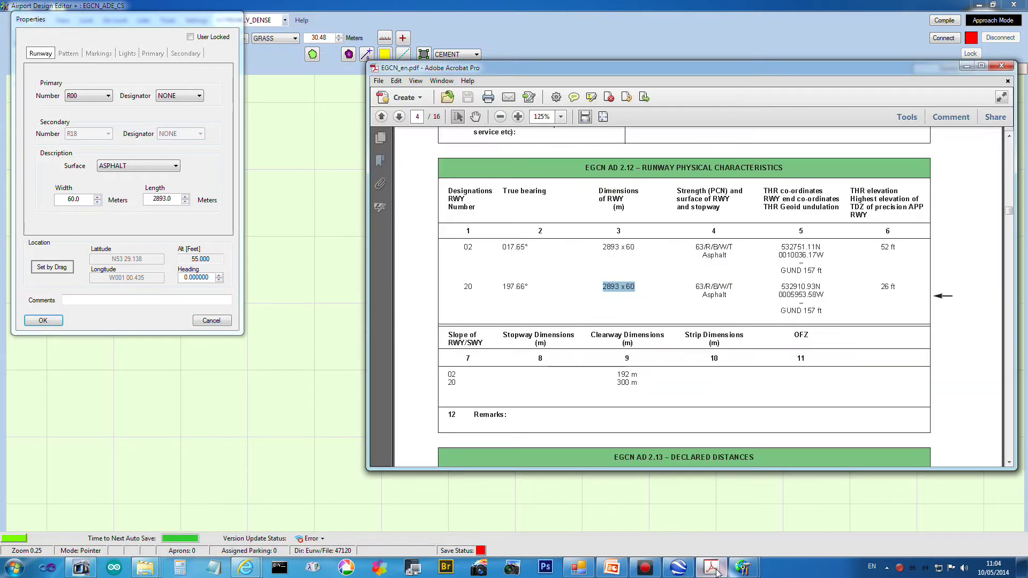
pyautogui.click(128, 211)
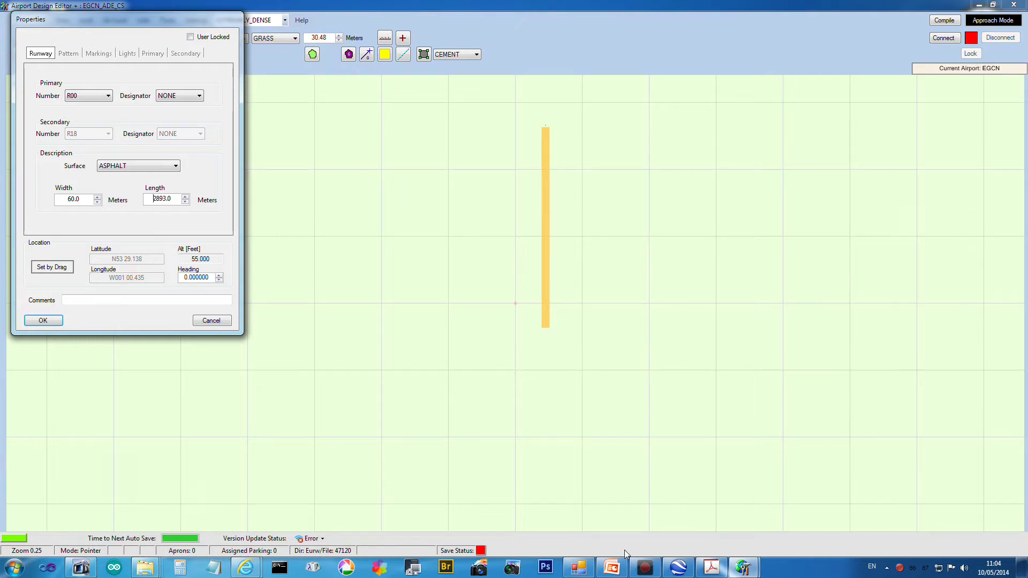
# - Look up the runway 02 row in EGCN_en.pdf and set the runway's primary number to R02
pyautogui.click(712, 568)
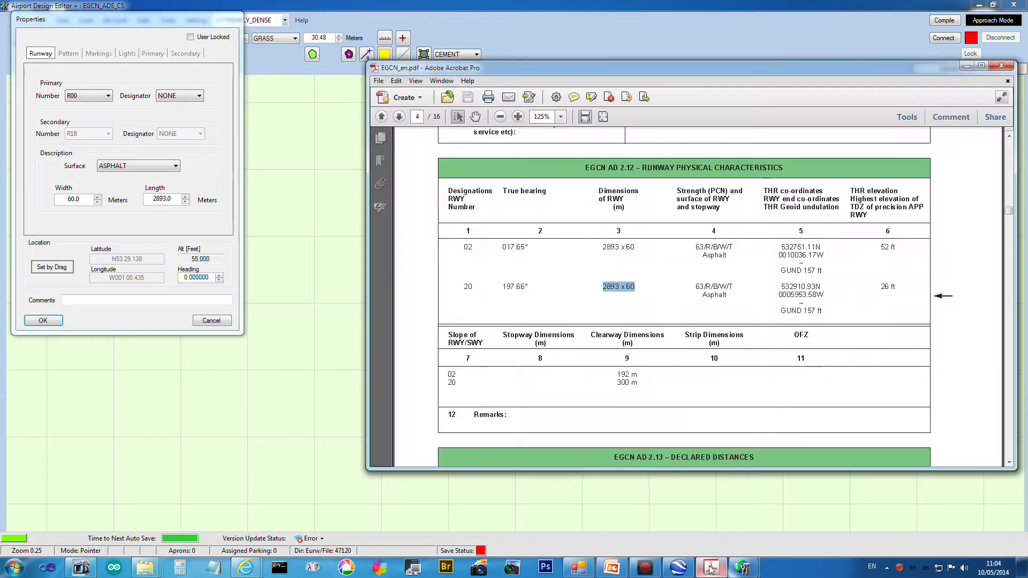
pyautogui.moveTo(466, 247); pyautogui.dragTo(832, 244)
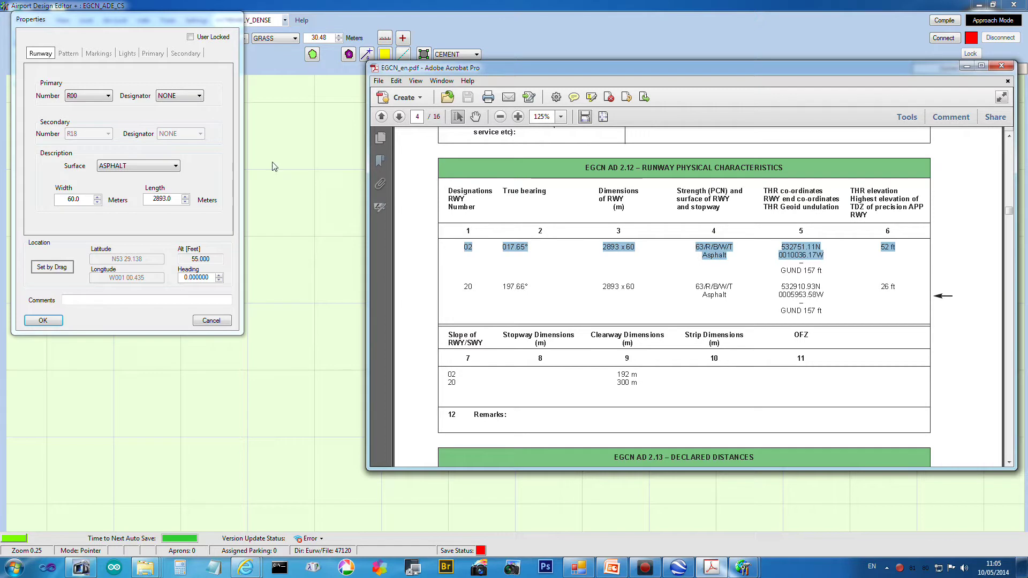
pyautogui.click(68, 95)
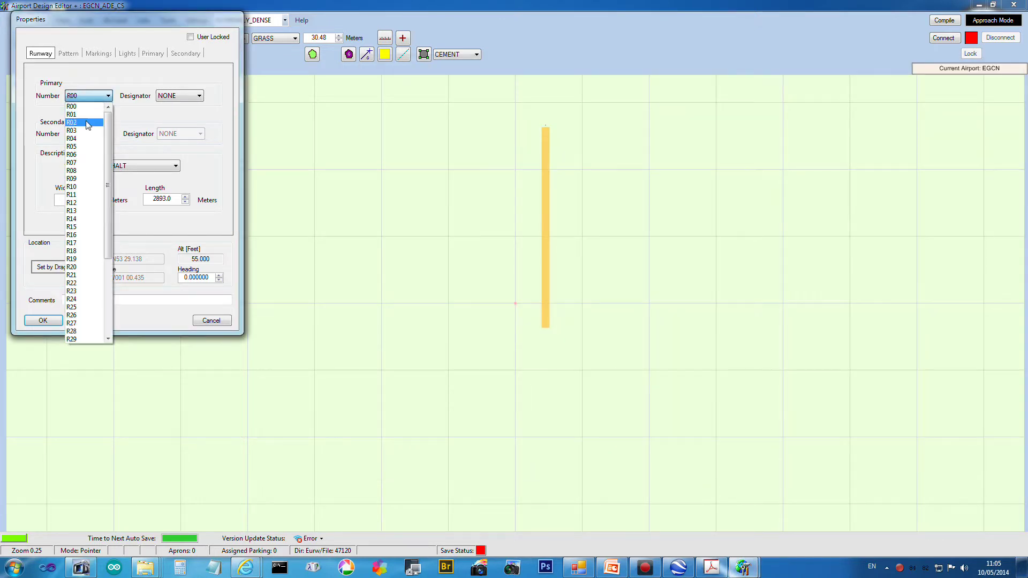
pyautogui.click(89, 126)
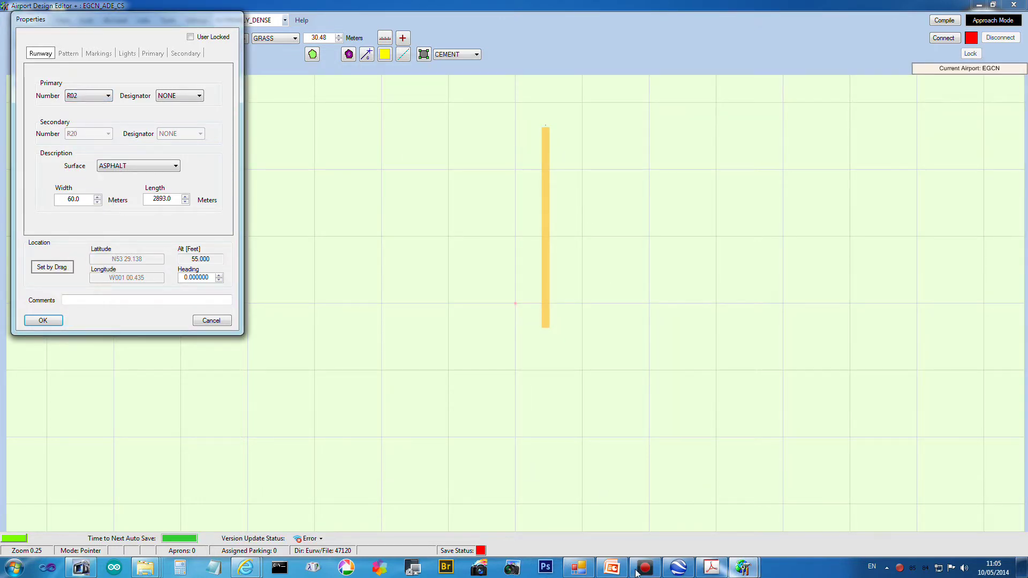
# - Compare the surface listed for runway 02 in EGCN_en.pdf with the runway's surface setting
pyautogui.moveTo(622, 572)
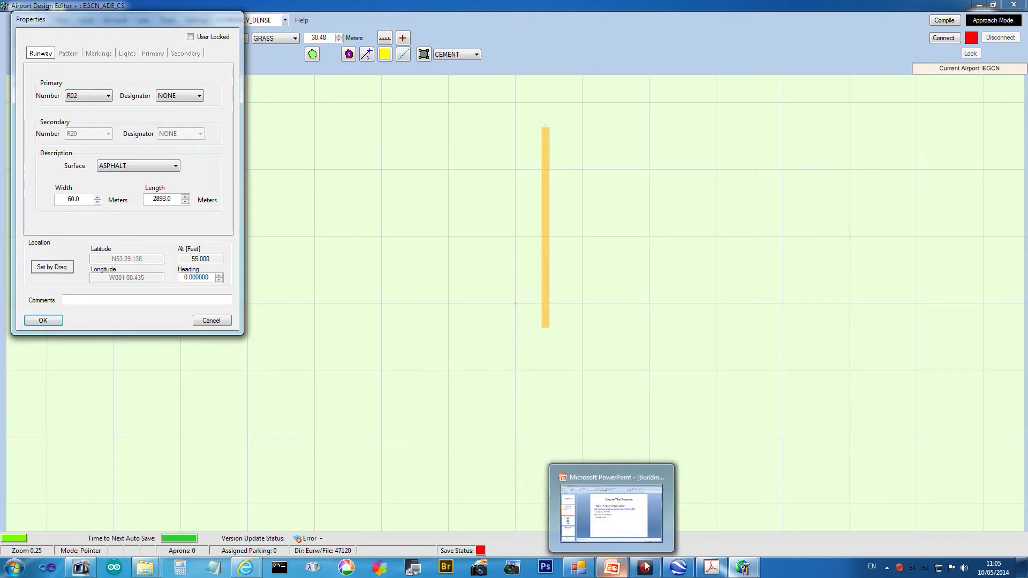
pyautogui.click(725, 567)
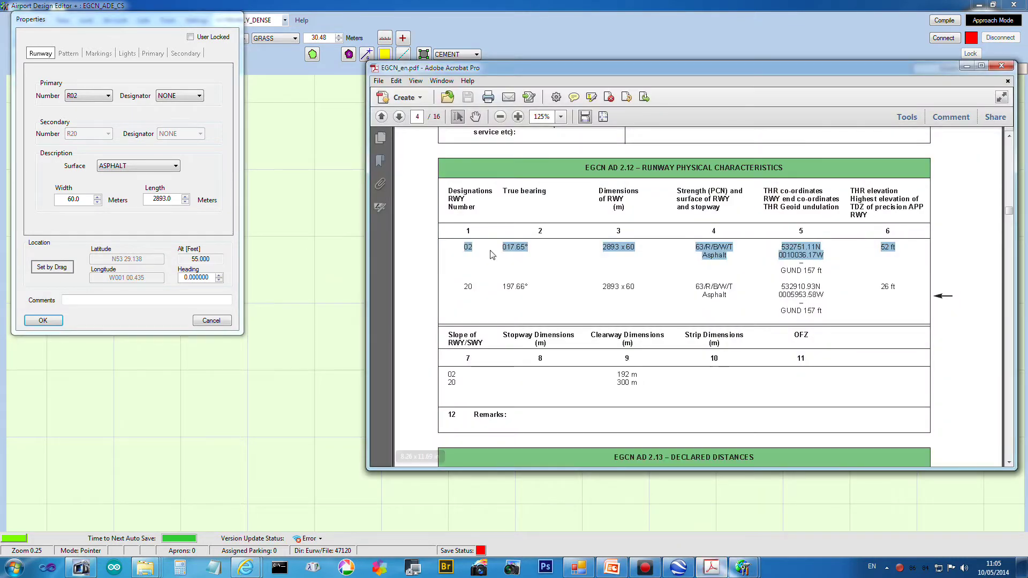
pyautogui.click(127, 166)
pyautogui.click(127, 167)
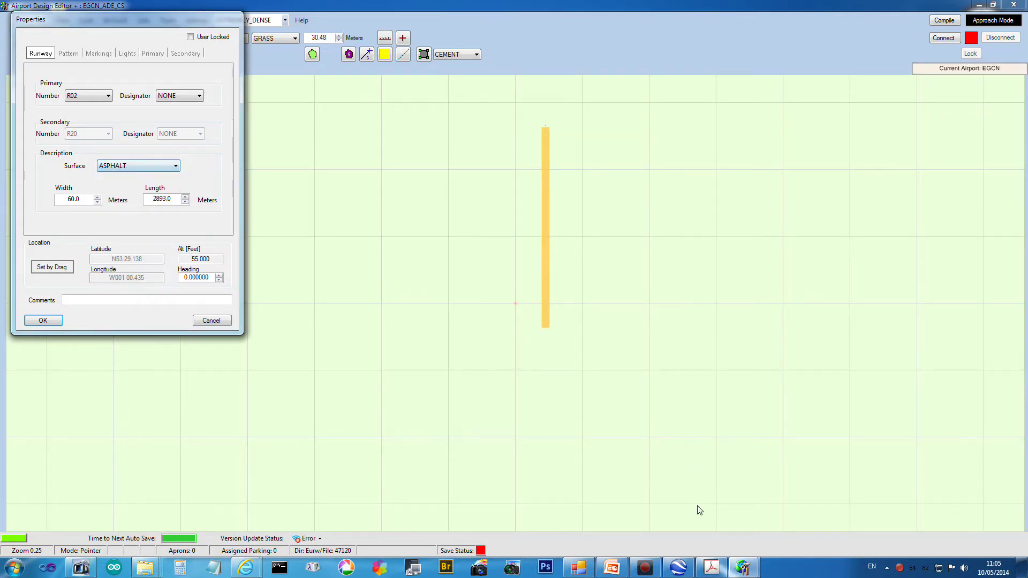
# - Find the true bearing of runway 02 in EGCN_en.pdf, set the runway's heading to 17.65 and accept the properties
pyautogui.click(712, 568)
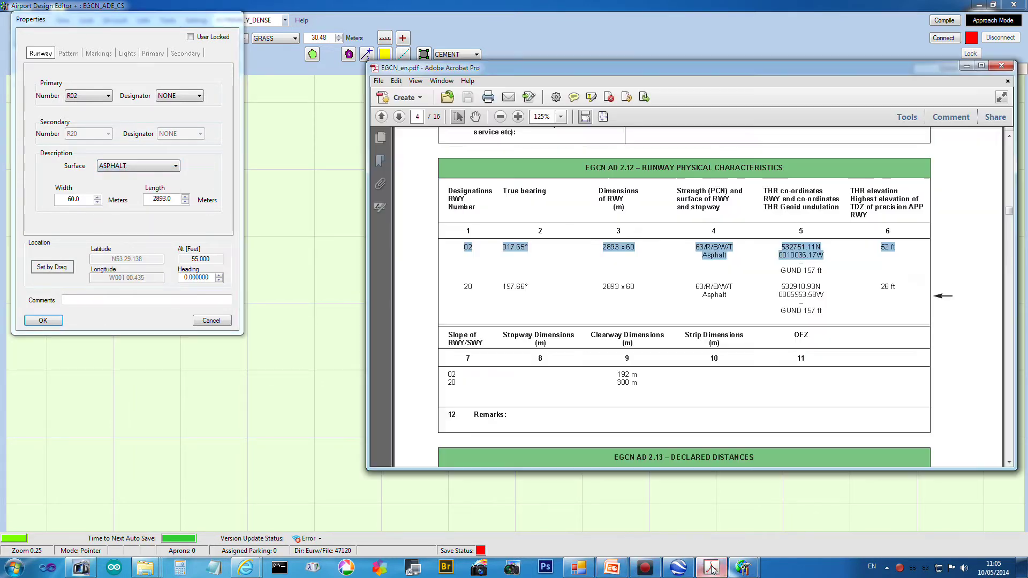
pyautogui.click(780, 256)
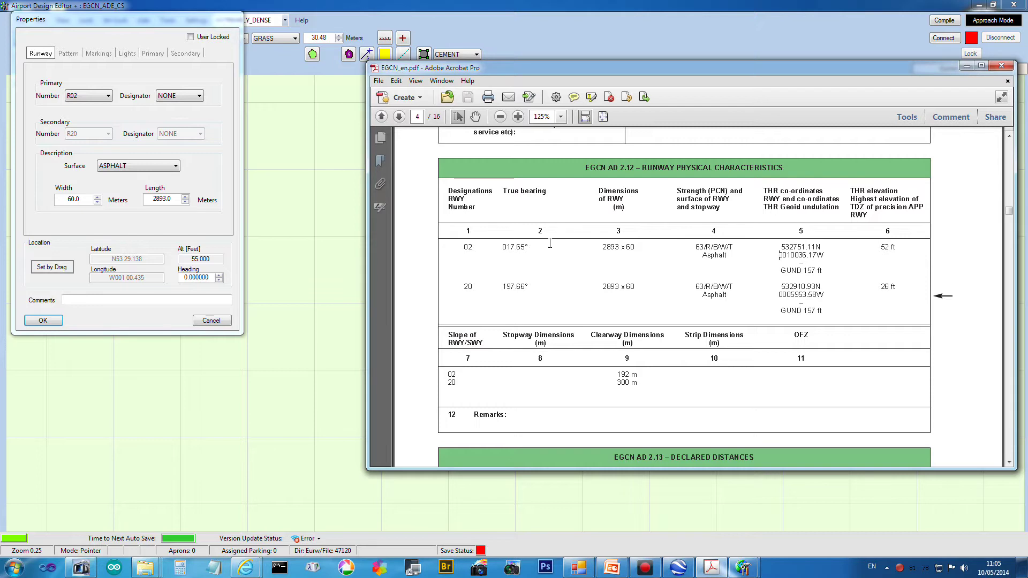
pyautogui.moveTo(508, 248); pyautogui.dragTo(530, 248)
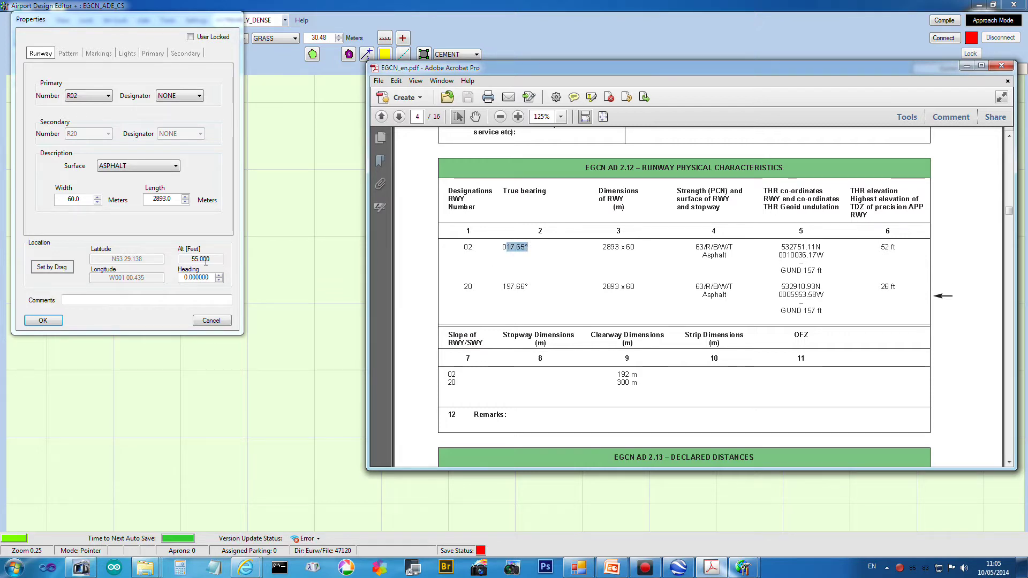
pyautogui.click(219, 276)
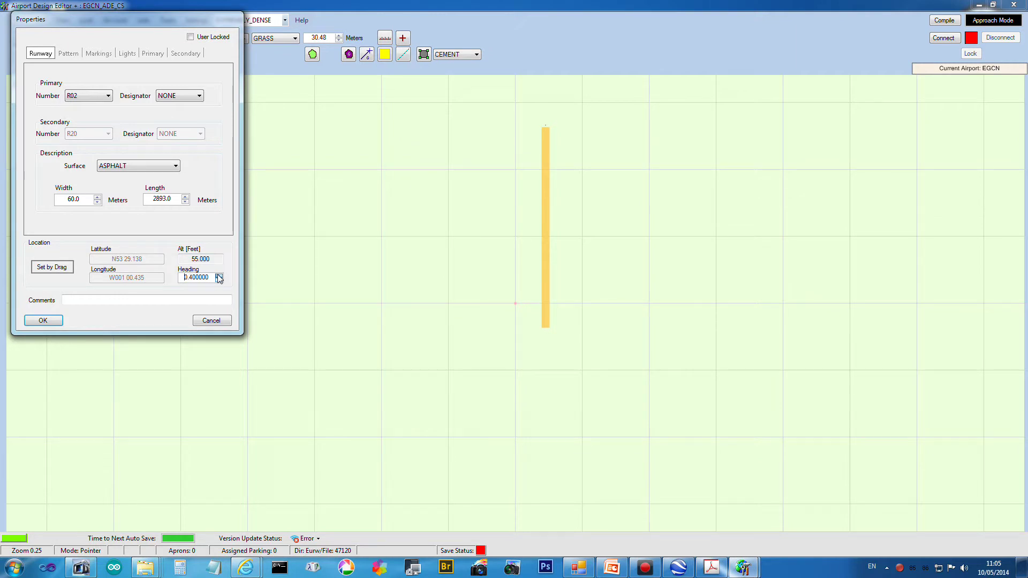
pyautogui.click(219, 276)
pyautogui.click(219, 276)
pyautogui.click(219, 276)
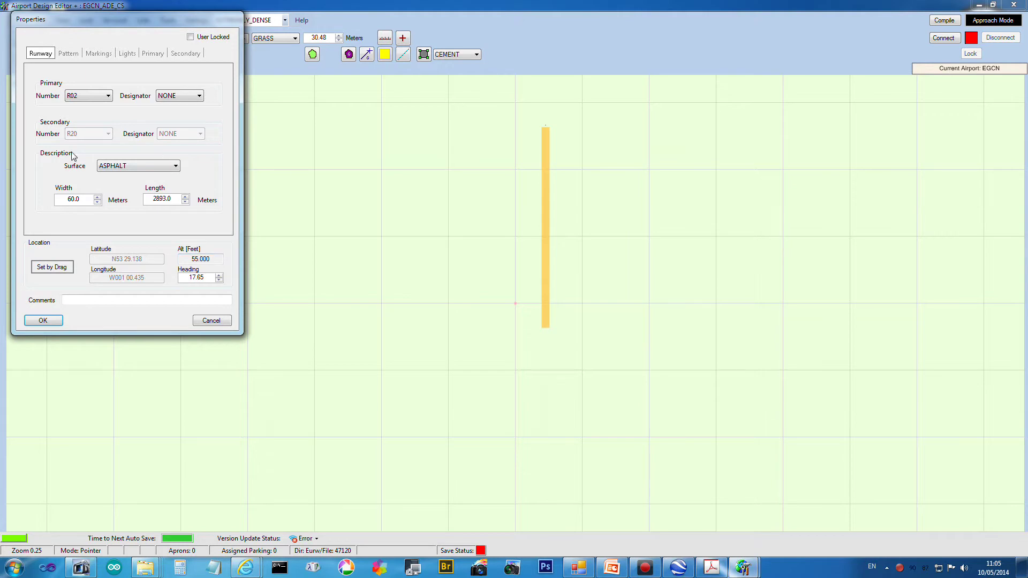
pyautogui.click(43, 321)
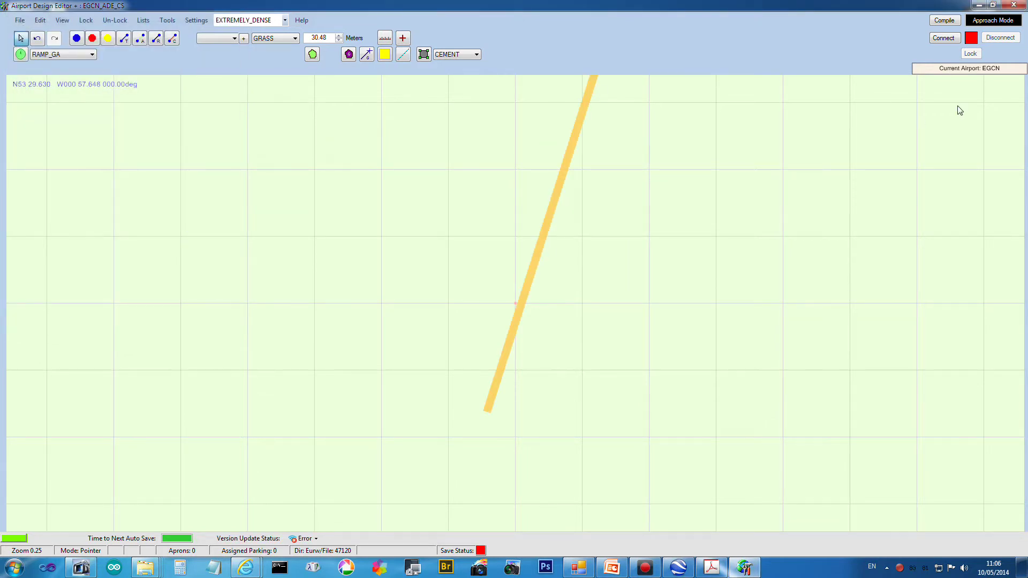
# - Examine the real runway's position in Google Earth, and clear that window off Airport Design Editor again
pyautogui.click(678, 567)
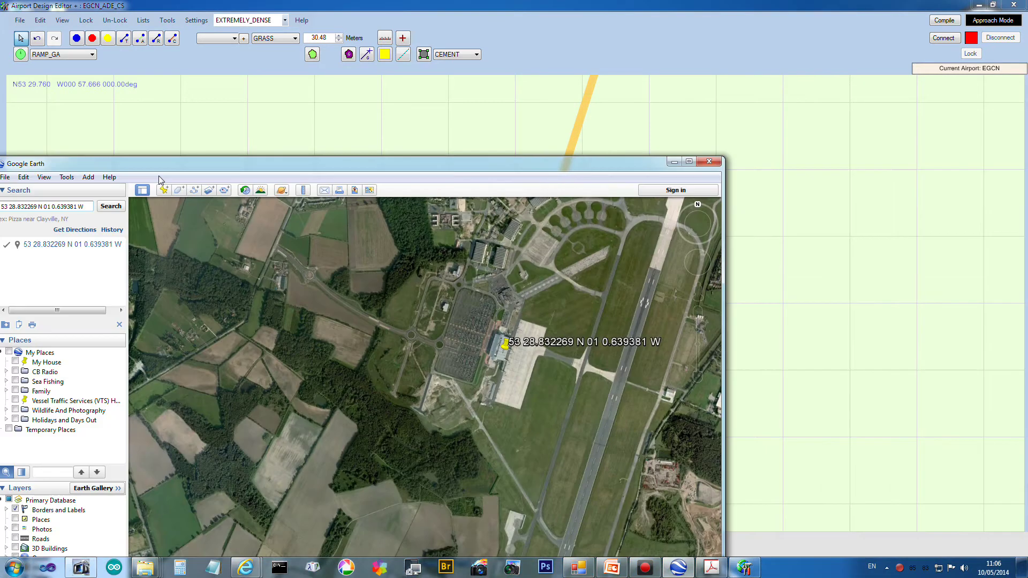
pyautogui.moveTo(286, 167); pyautogui.dragTo(149, 178)
pyautogui.scroll(-3, 310, 320)
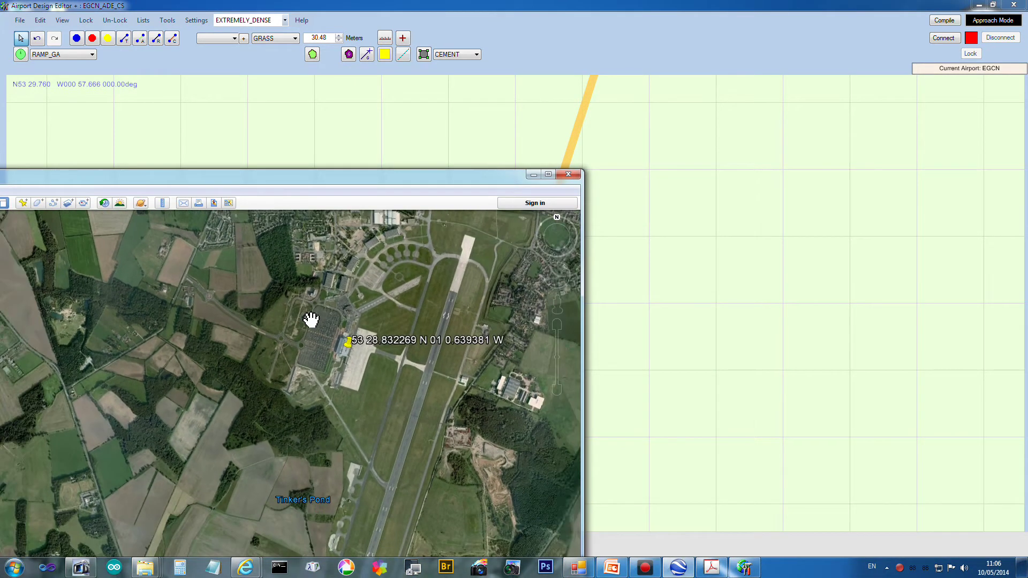
pyautogui.moveTo(430, 172); pyautogui.dragTo(628, 149)
pyautogui.moveTo(163, 149); pyautogui.dragTo(1027, 11)
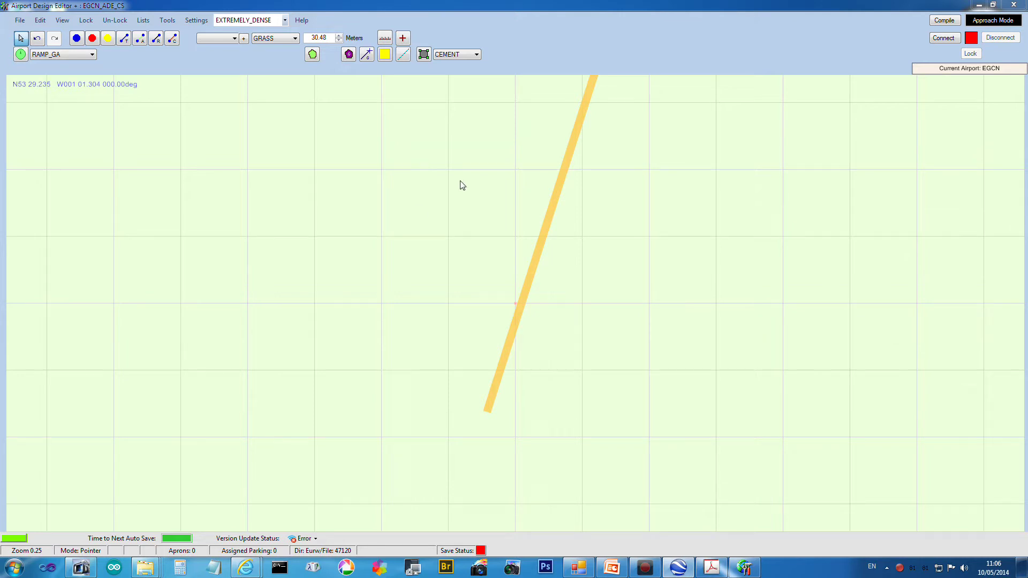
# - Shift the runway southeast, off the airport reference point, and add the aerodrome chart 354733.bmp as a background image without corner coordinates
pyautogui.moveTo(564, 163)
pyautogui.moveTo(564, 175); pyautogui.dragTo(617, 241)
pyautogui.rightClick(439, 234)
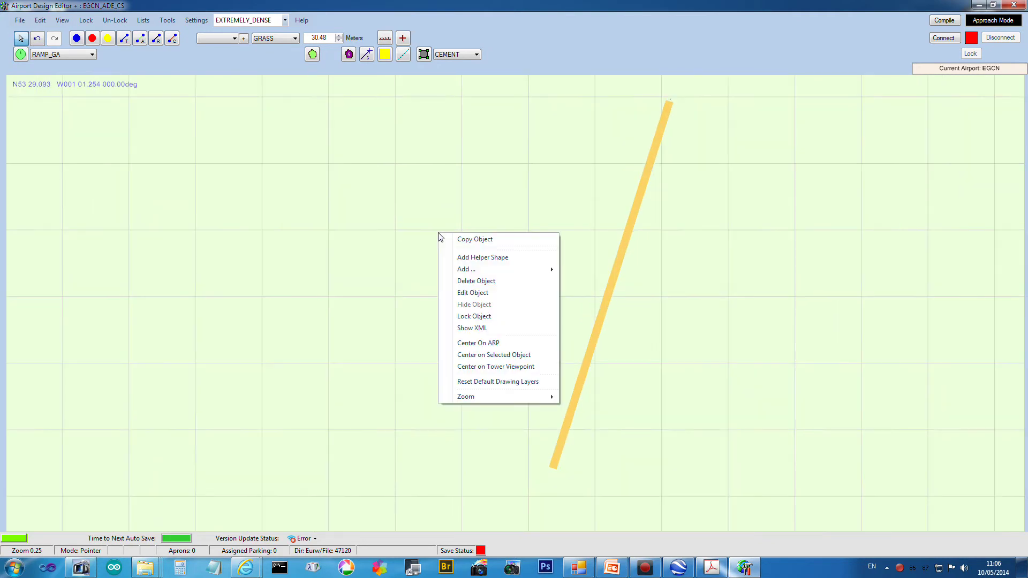
pyautogui.moveTo(534, 269)
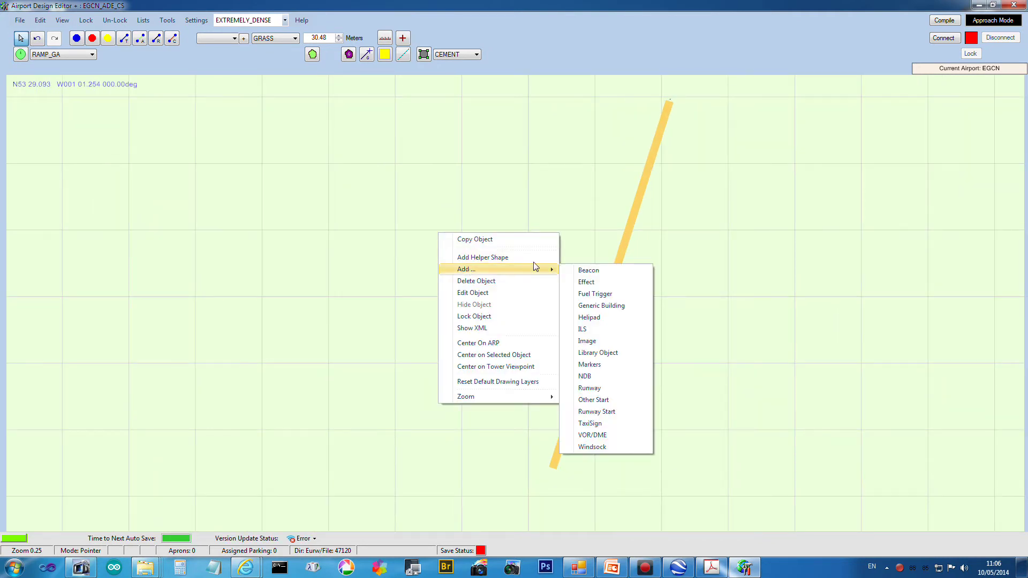
pyautogui.click(609, 343)
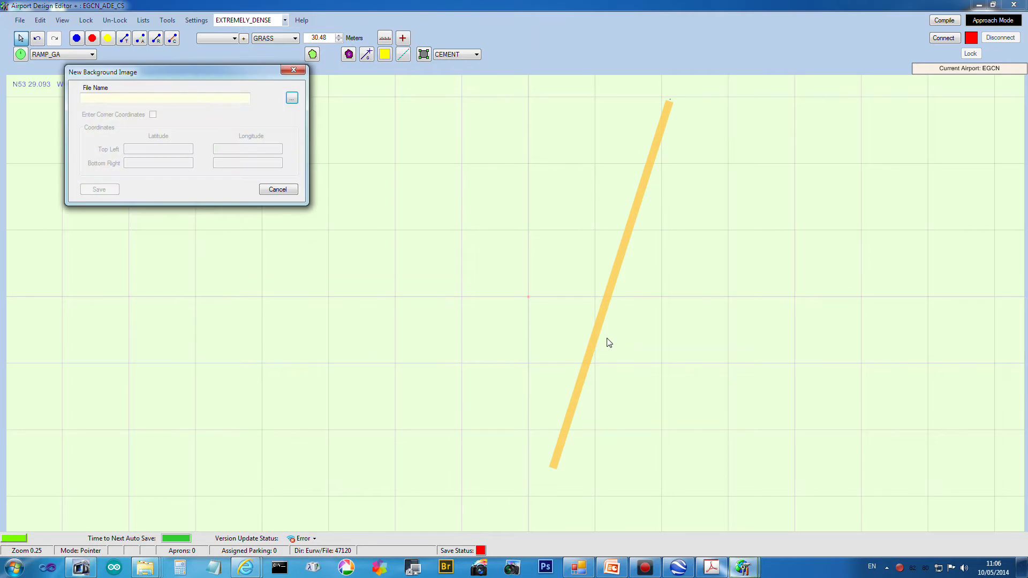
pyautogui.click(287, 99)
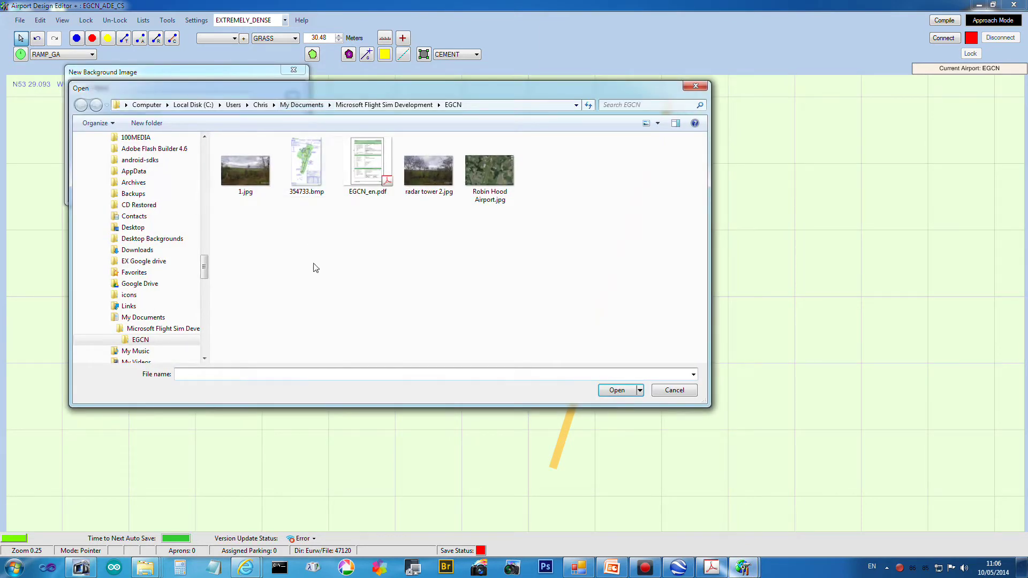
pyautogui.click(308, 166)
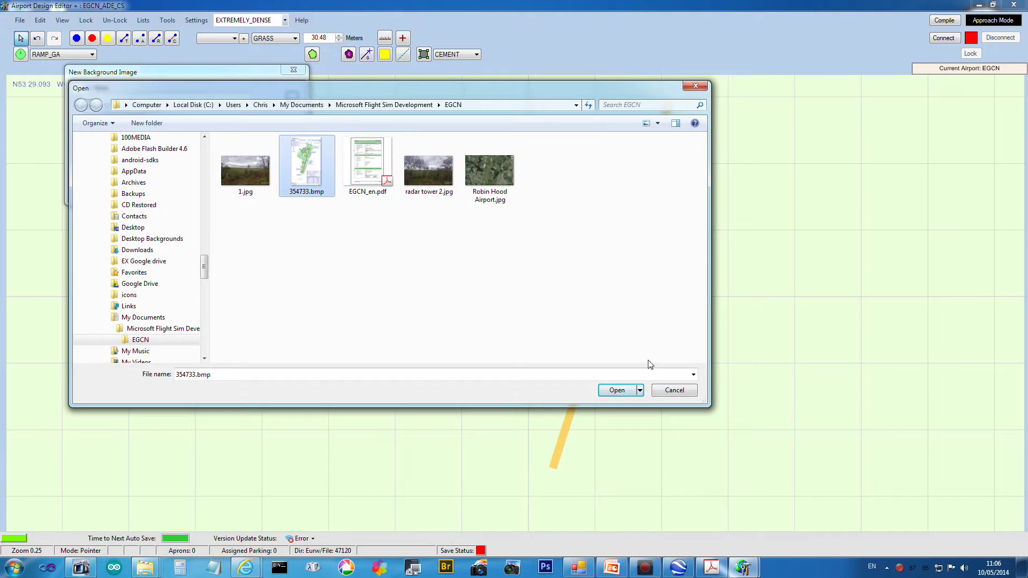
pyautogui.click(617, 391)
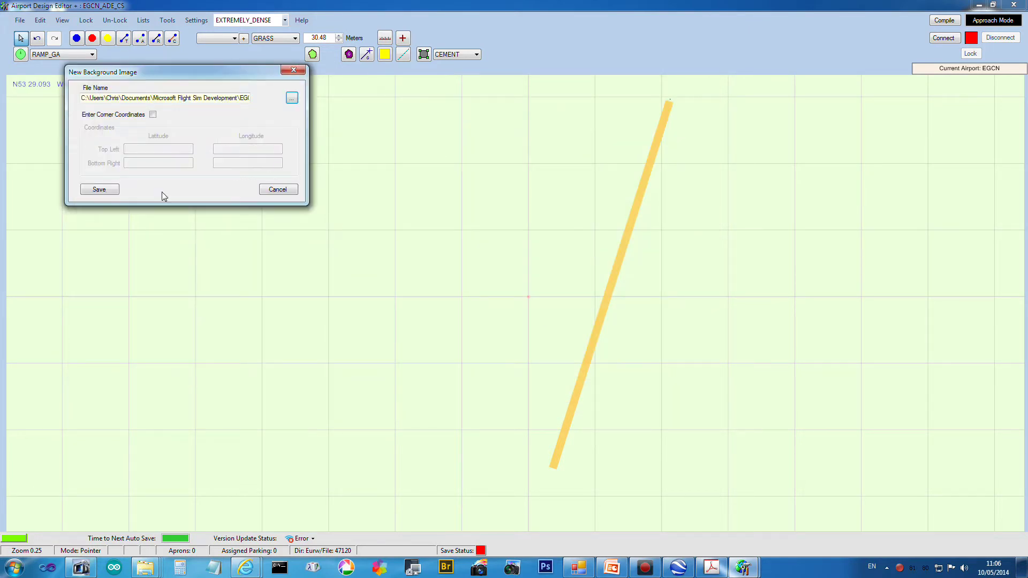
pyautogui.click(98, 190)
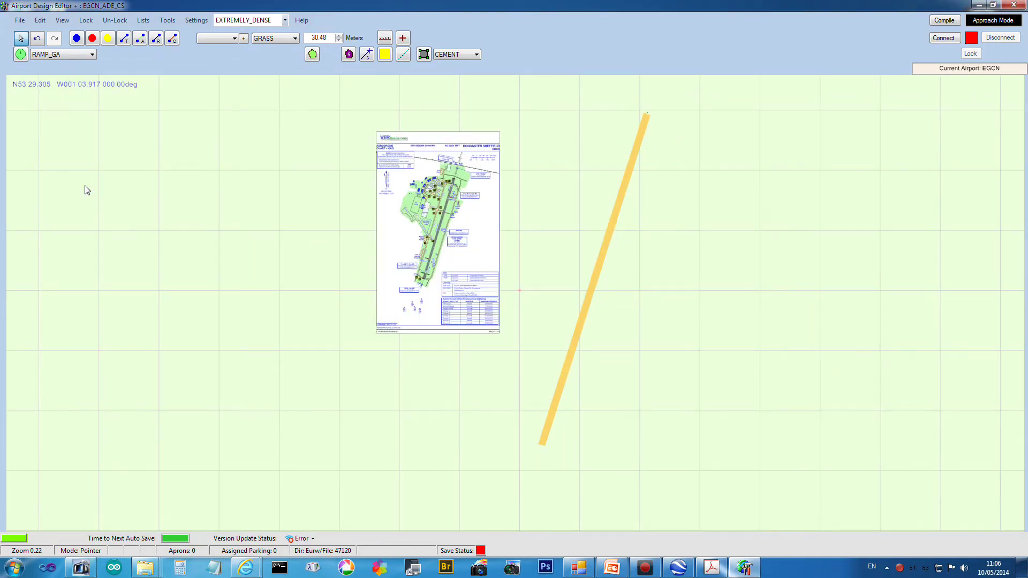
# - Select the aerodrome chart background image beside the runway by its outer edge
pyautogui.scroll(-5, 208, 190)
pyautogui.scroll(5, 459, 234)
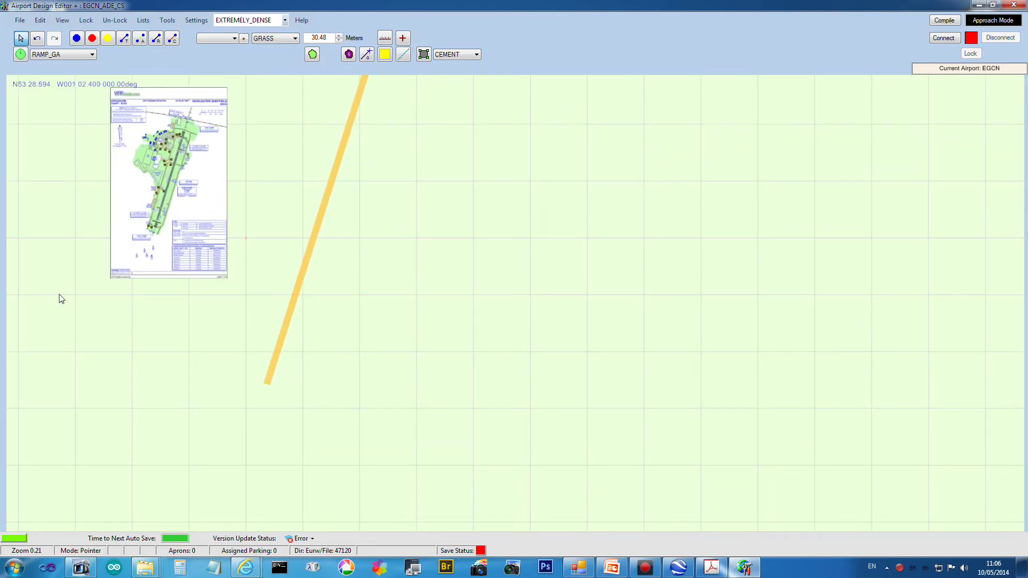
pyautogui.press('Left')
pyautogui.press('Left')
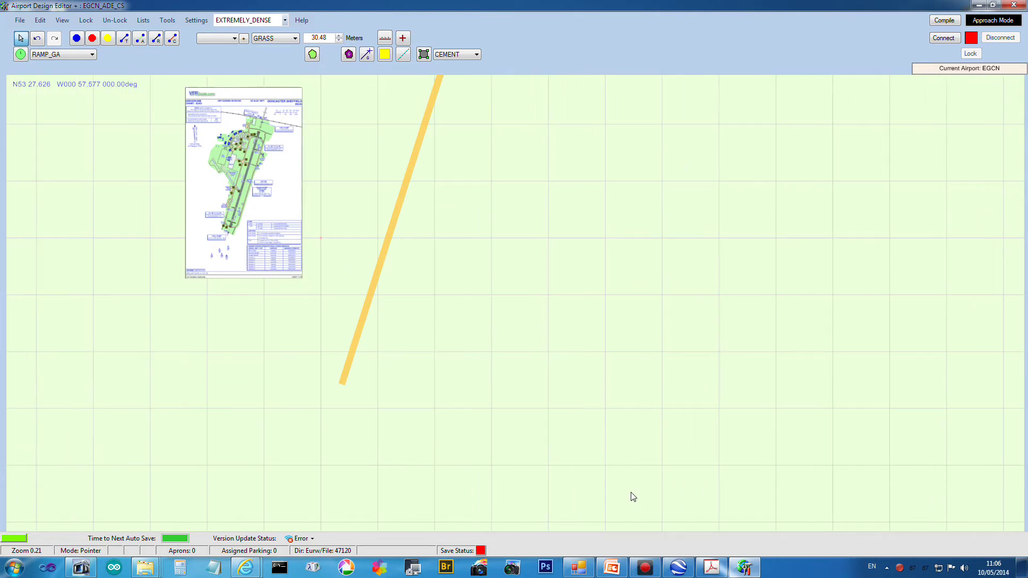
pyautogui.press('Up')
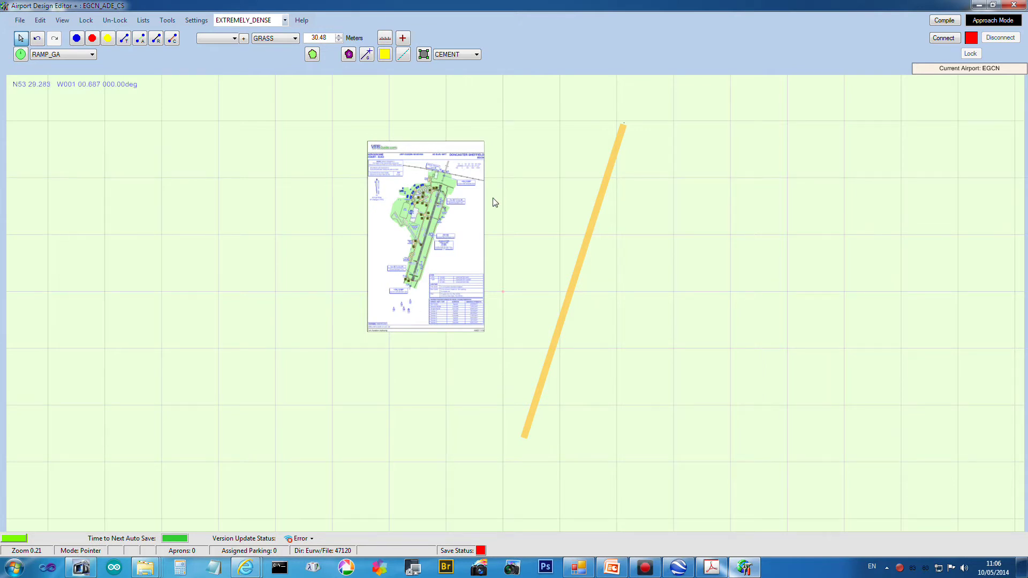
pyautogui.click(485, 222)
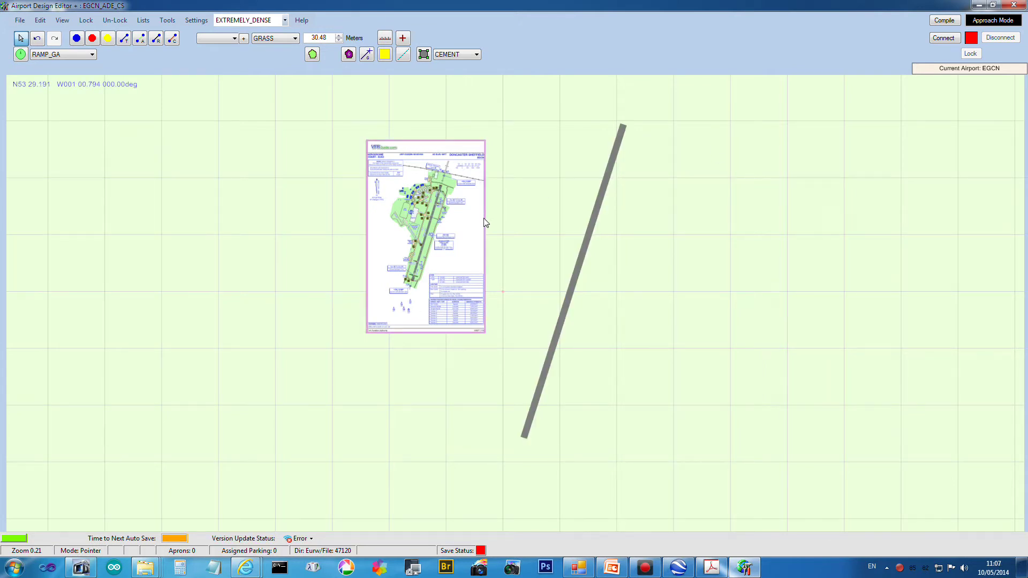
pyautogui.click(485, 219)
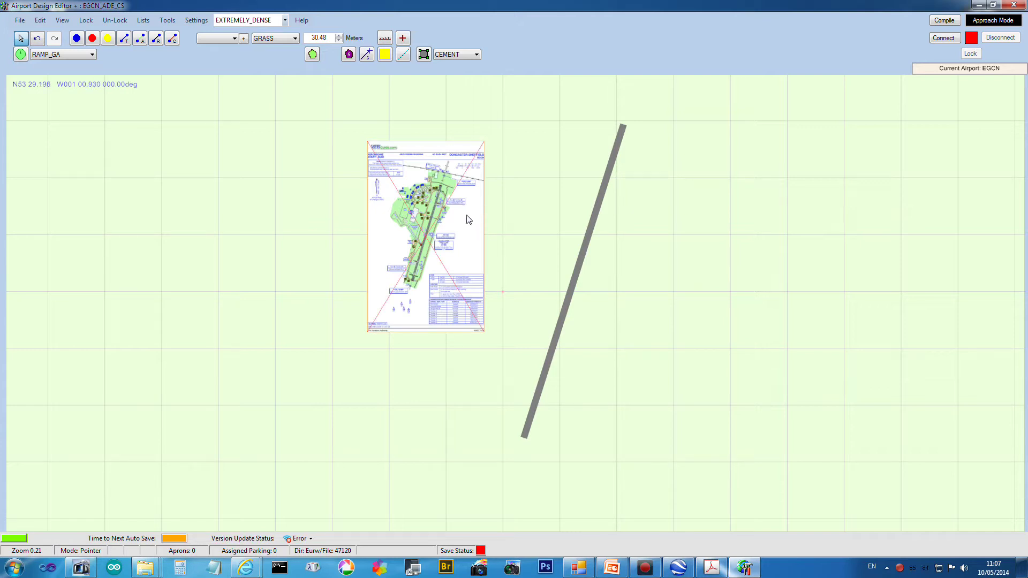
# - Enlarge the selected chart image to a scale of 2.69 in its positioning settings and close them
pyautogui.scroll(1, 466, 228)
pyautogui.scroll(1, 466, 227)
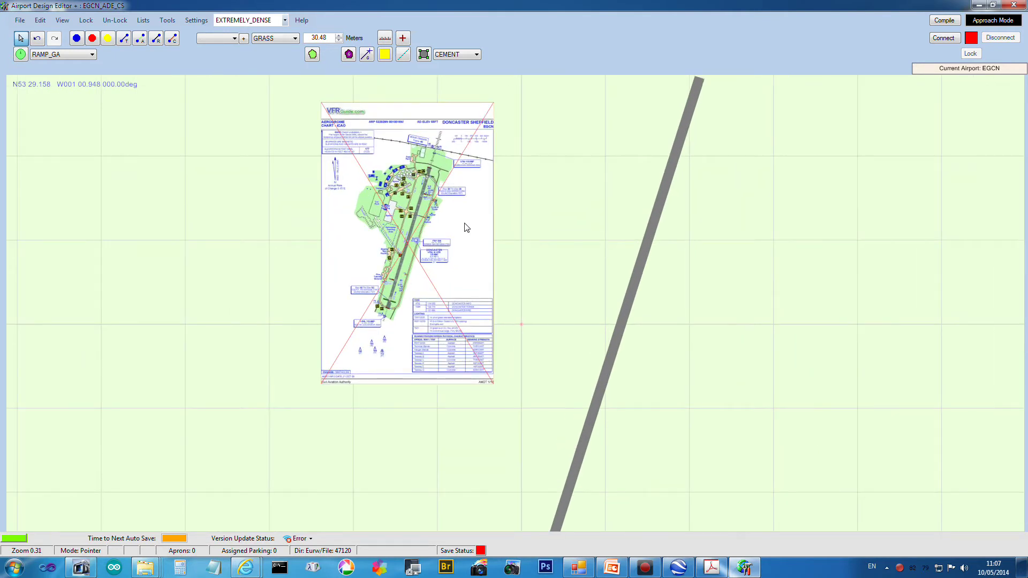
pyautogui.rightClick(467, 228)
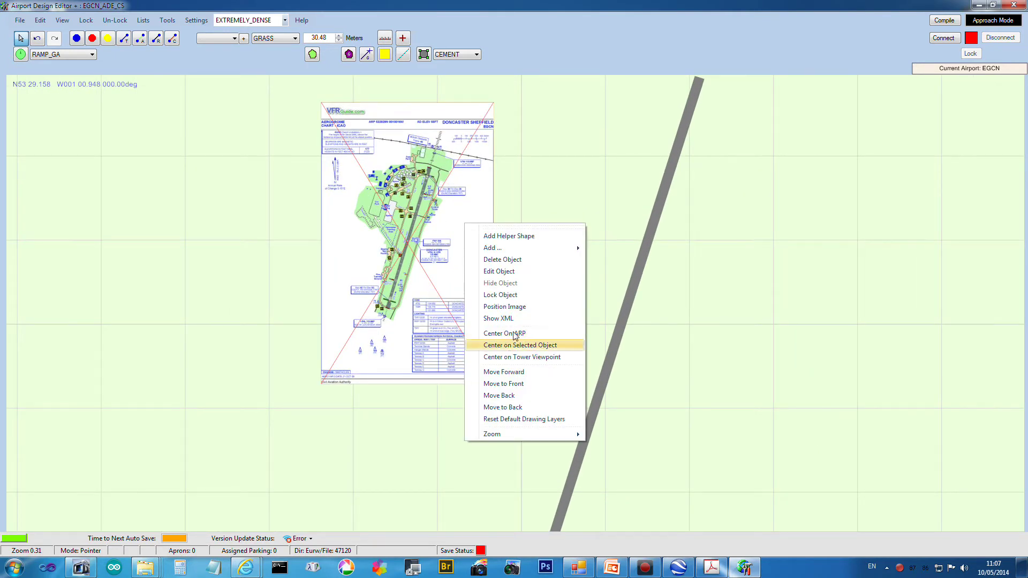
pyautogui.click(527, 308)
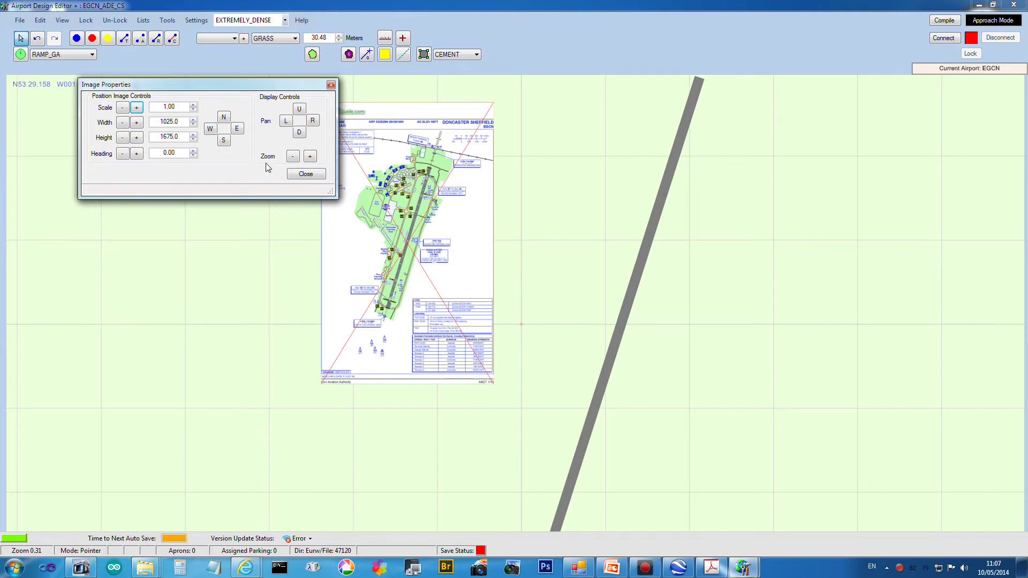
pyautogui.click(194, 109)
pyautogui.click(194, 105)
pyautogui.click(193, 105)
pyautogui.click(194, 105)
pyautogui.moveTo(194, 107); pyautogui.dragTo(193, 107)
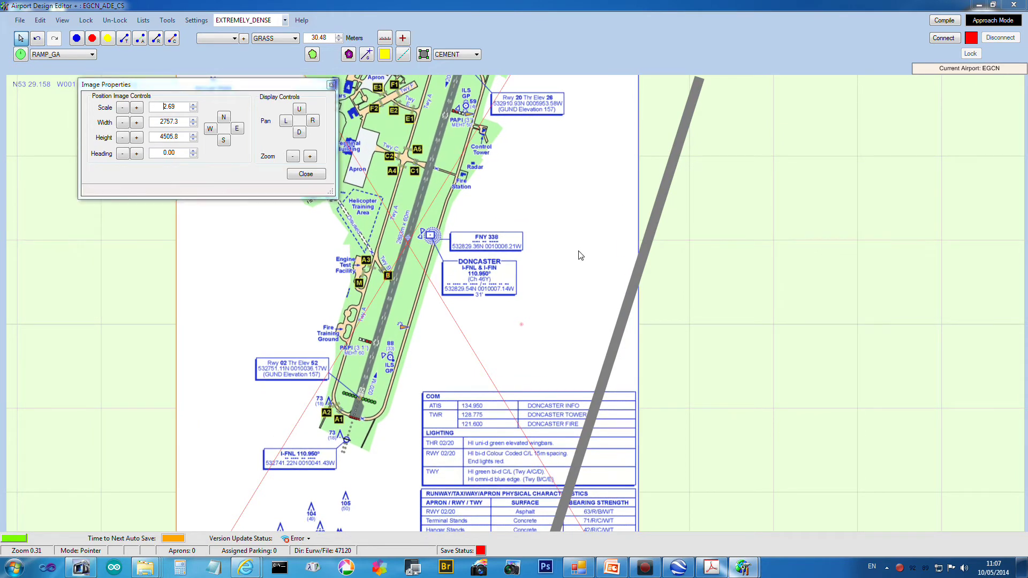
pyautogui.click(305, 174)
# - Reopen the chart image's positioning settings and enlarge it further to a scale of 1.21
pyautogui.scroll(-3, 633, 261)
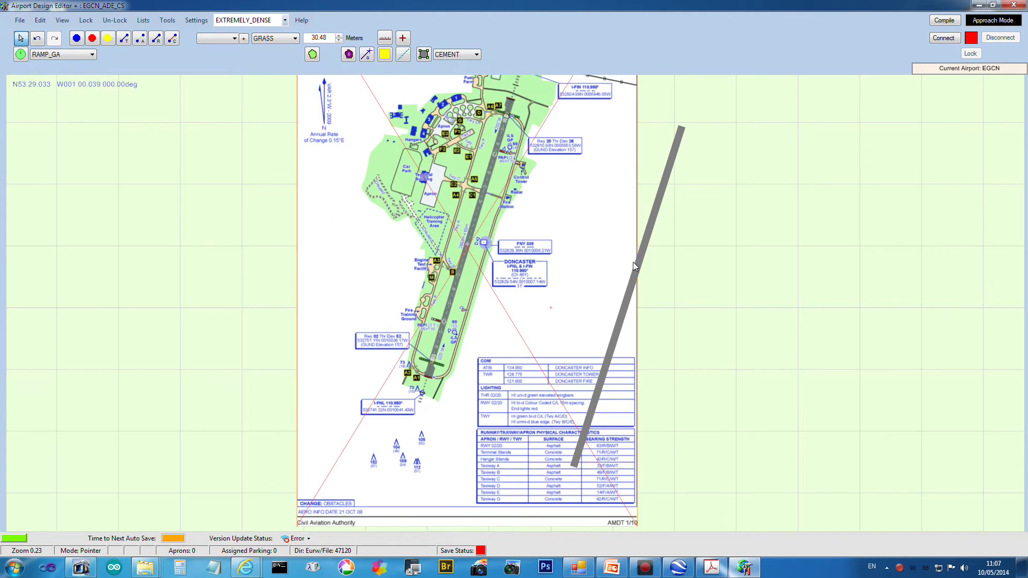
pyautogui.rightClick(511, 198)
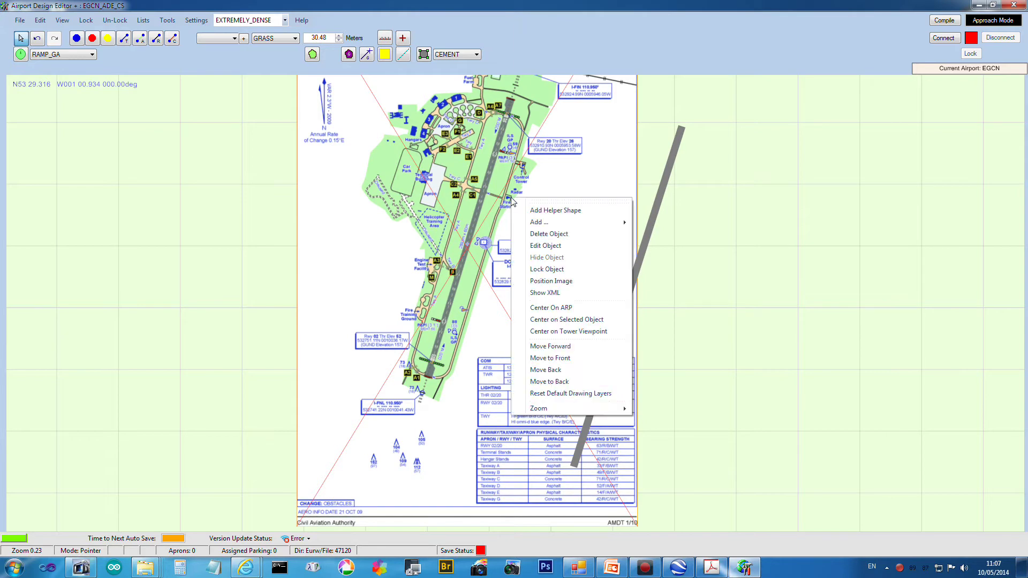
pyautogui.click(557, 285)
pyautogui.click(205, 118)
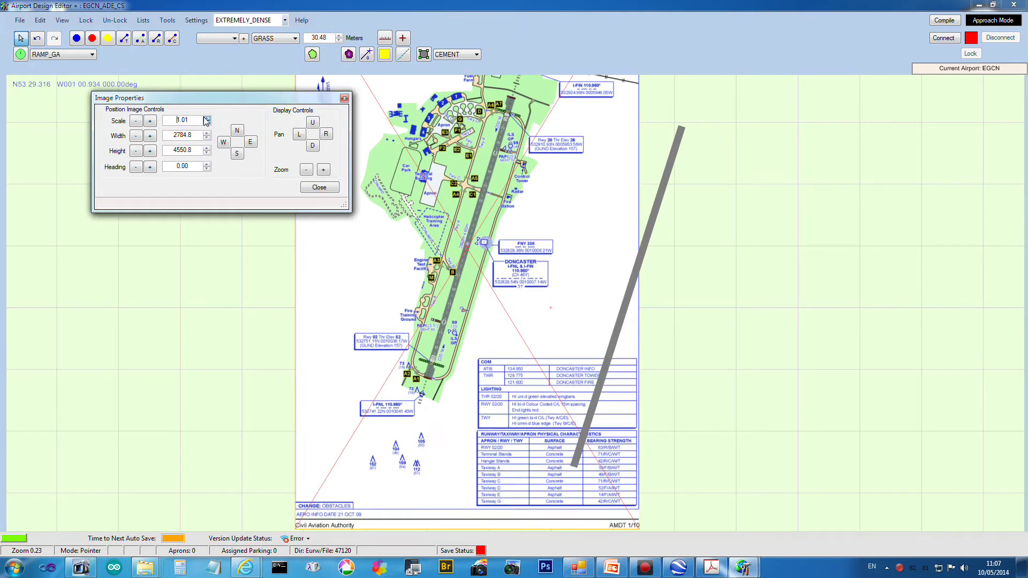
pyautogui.click(205, 118)
pyautogui.click(204, 118)
pyautogui.click(204, 118)
pyautogui.click(206, 119)
pyautogui.click(206, 120)
pyautogui.click(206, 119)
pyautogui.click(206, 119)
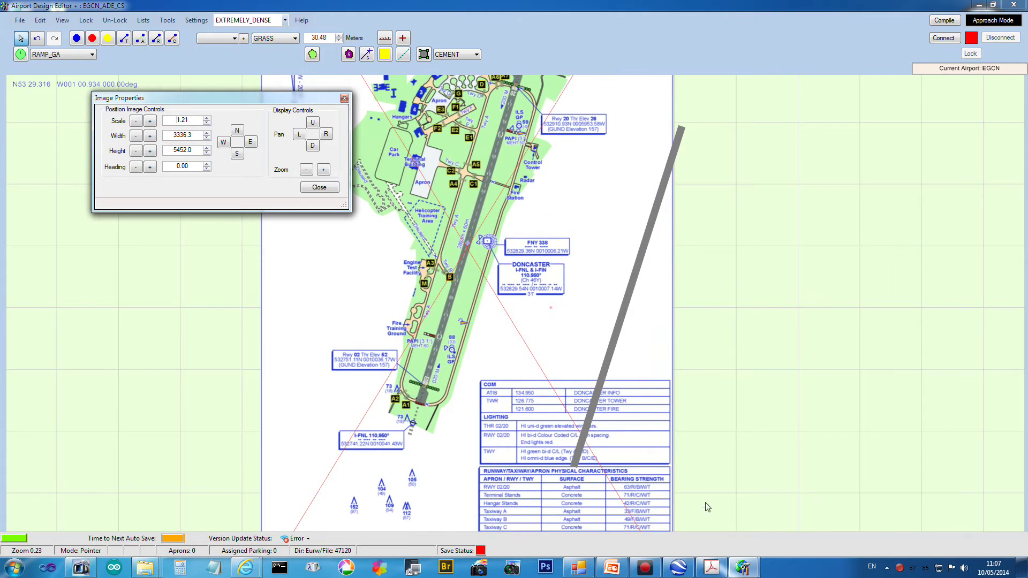
# - Examine the real runway from its northern end southward in Google Earth, and return to the image settings in Airport Design Editor
pyautogui.click(688, 572)
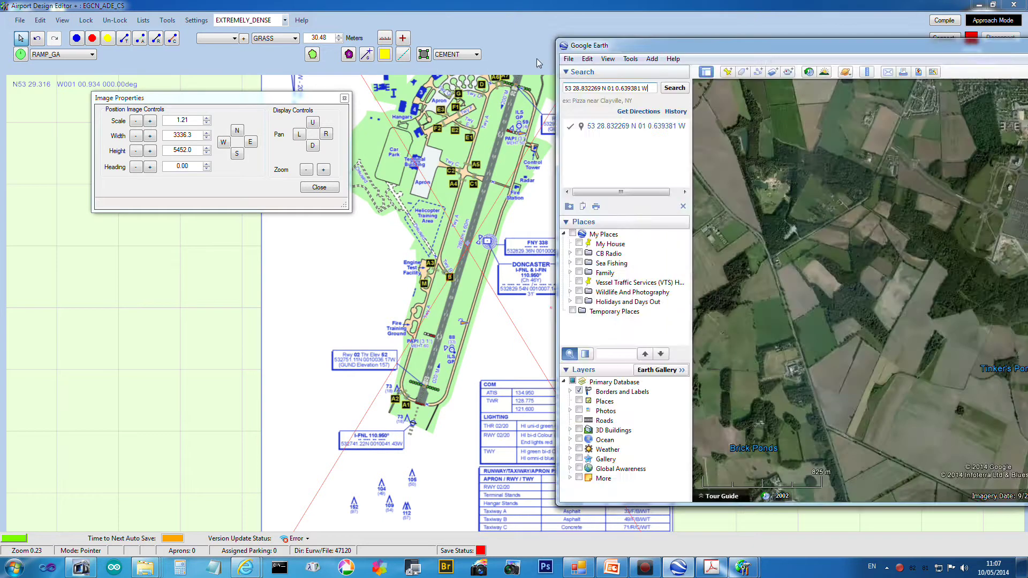
pyautogui.moveTo(984, 57); pyautogui.dragTo(394, 56)
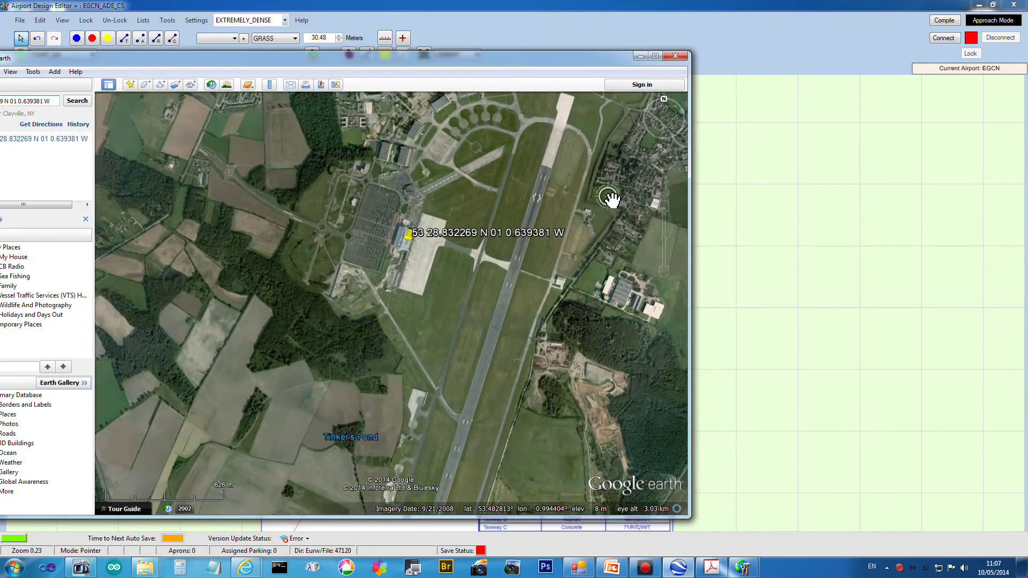
pyautogui.scroll(3, 611, 199)
pyautogui.scroll(3, 562, 155)
pyautogui.moveTo(567, 145); pyautogui.dragTo(557, 275)
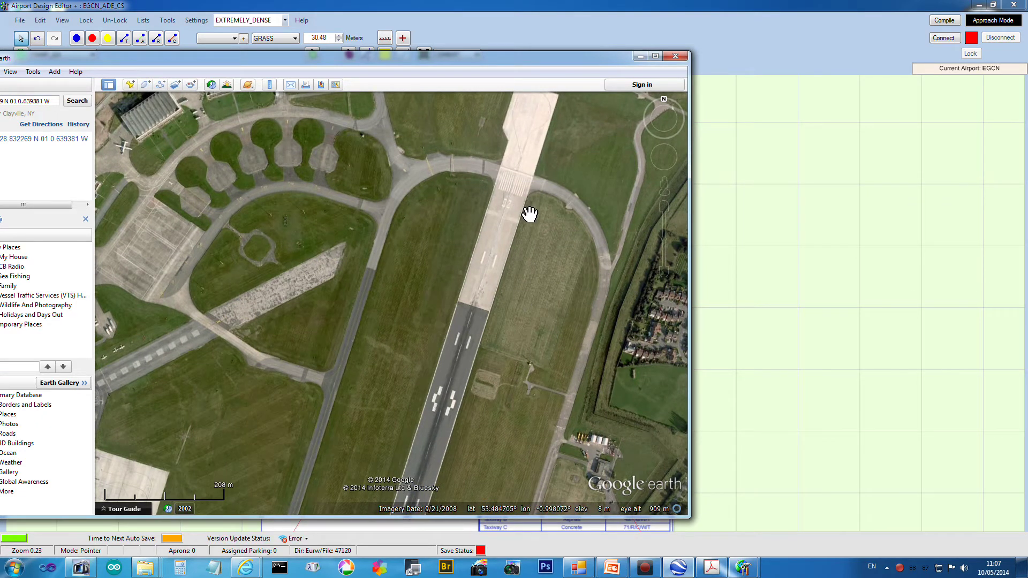
pyautogui.moveTo(552, 326); pyautogui.dragTo(590, 142)
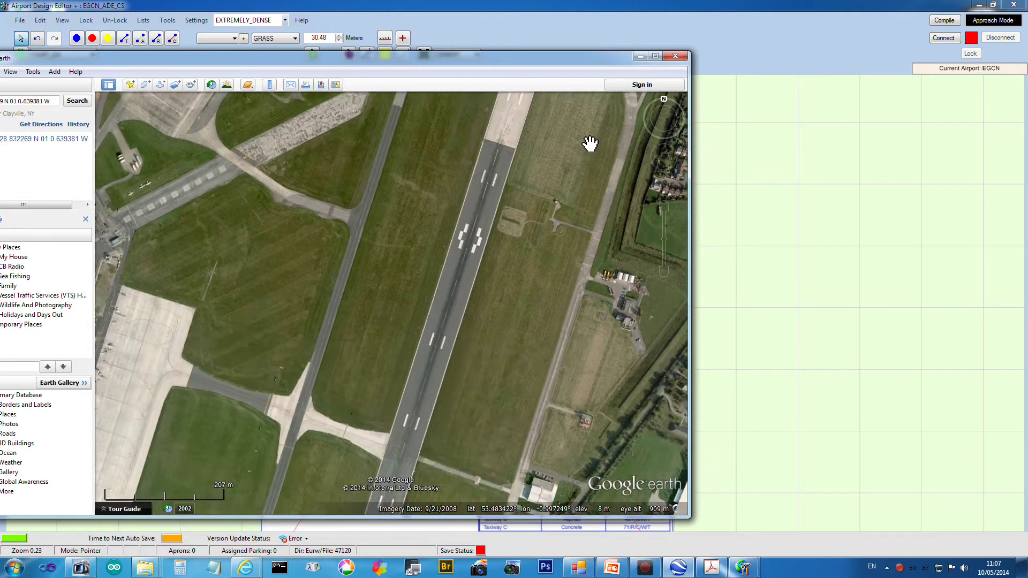
pyautogui.moveTo(487, 375); pyautogui.dragTo(560, 246)
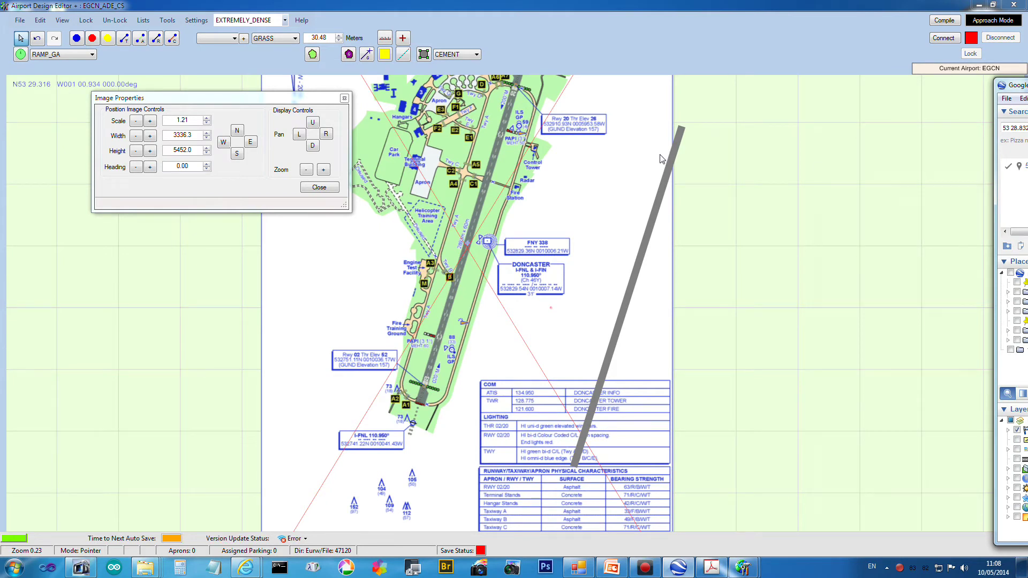
pyautogui.click(611, 161)
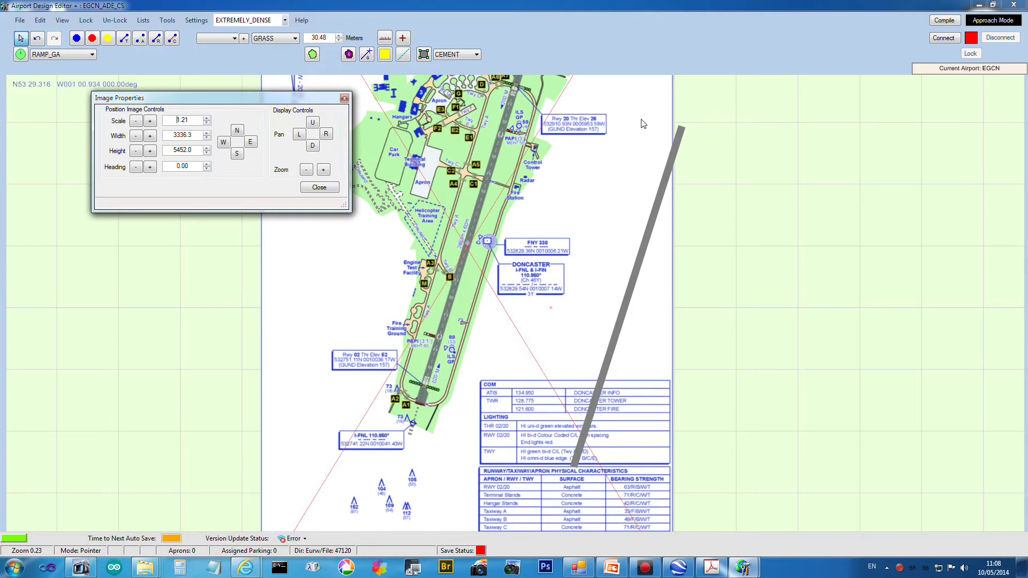
# - Raise the chart image's scale to 1.30 and close its positioning settings
pyautogui.click(207, 119)
pyautogui.click(207, 119)
pyautogui.click(207, 119)
pyautogui.click(207, 119)
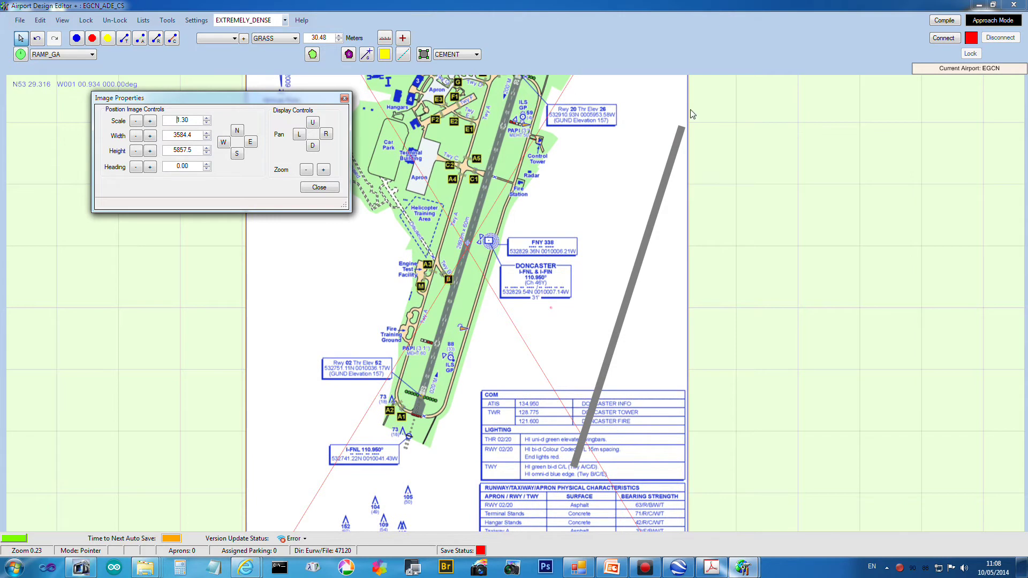
pyautogui.click(320, 188)
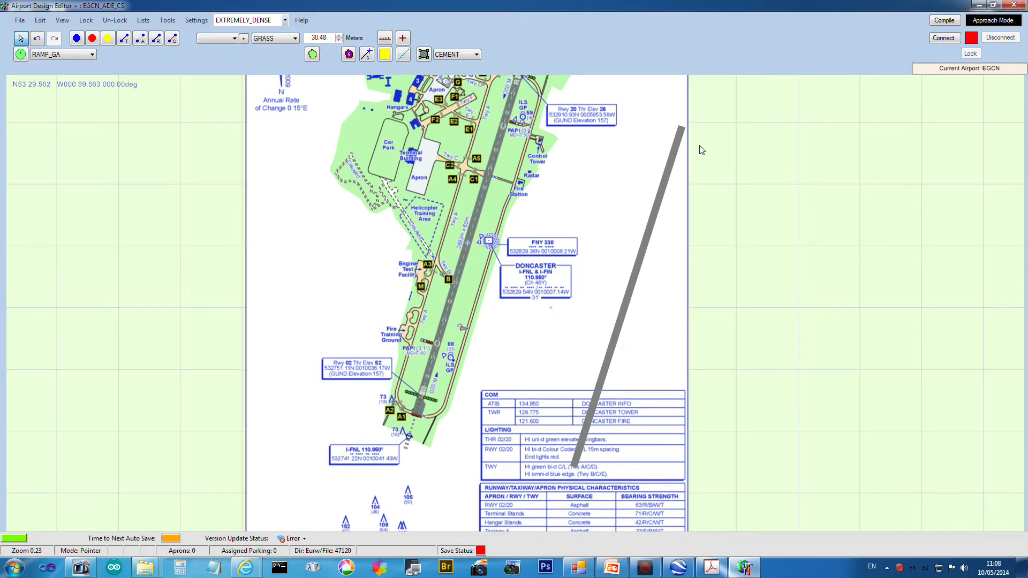
# - Move the chart image southeast so that its drawn runway lies alongside the placed runway for comparison
pyautogui.moveTo(735, 211); pyautogui.dragTo(837, 233)
pyautogui.moveTo(836, 231); pyautogui.dragTo(834, 240)
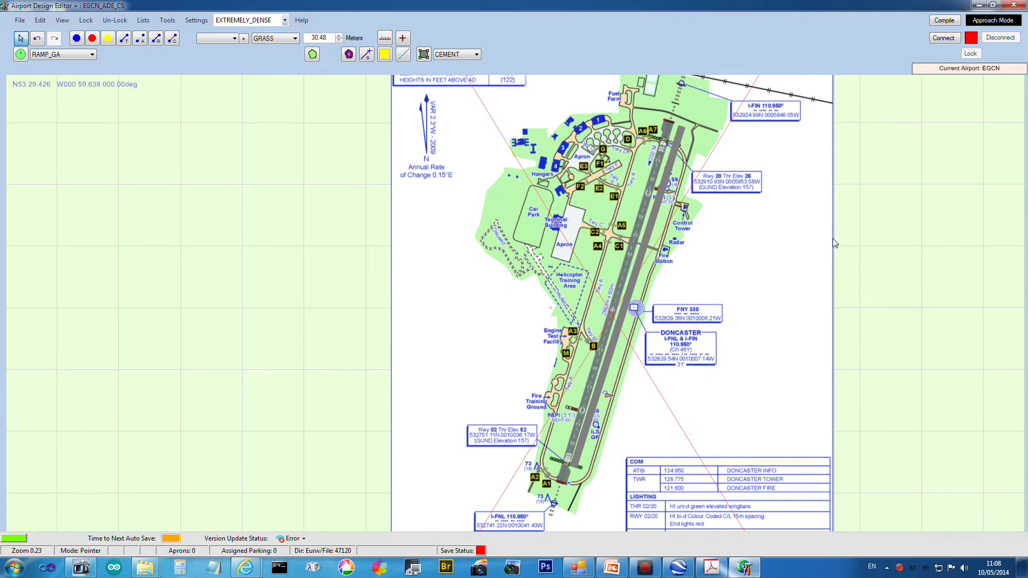
pyautogui.moveTo(834, 242); pyautogui.dragTo(835, 242)
# - Rotate the chart image to a heading of 0.71 to match the runway's direction
pyautogui.rightClick(454, 147)
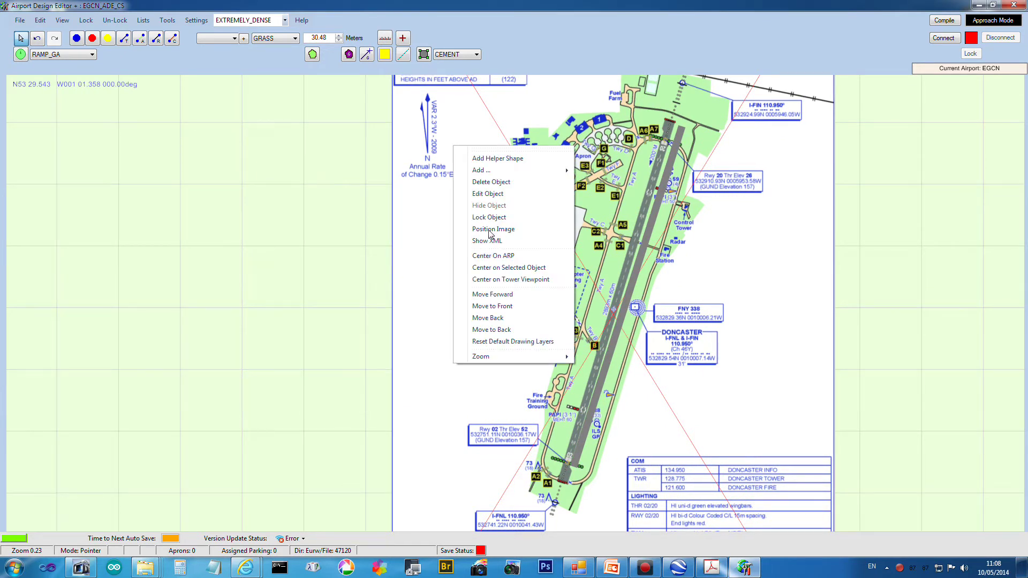
pyautogui.click(480, 231)
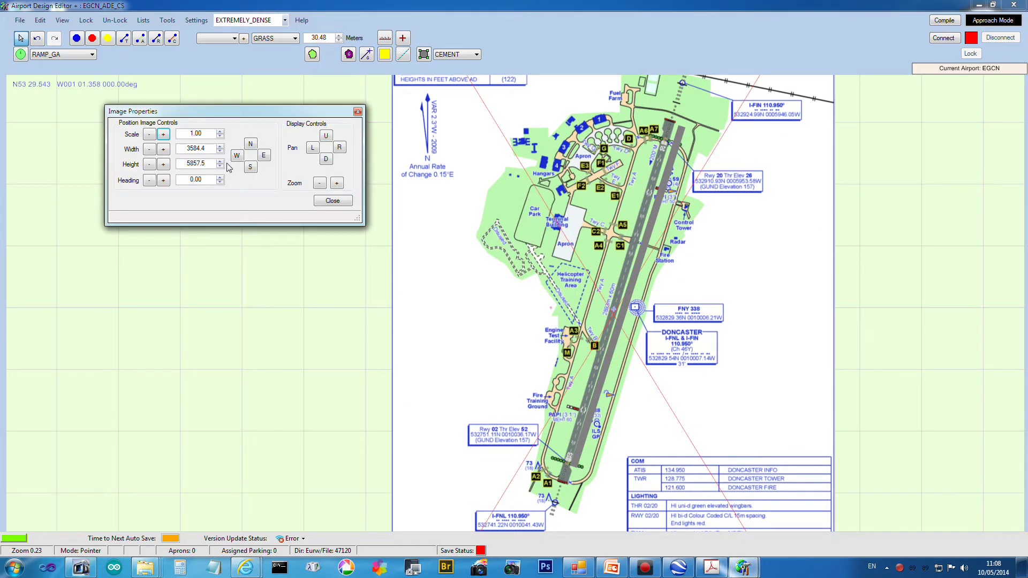
pyautogui.click(220, 178)
pyautogui.moveTo(220, 179); pyautogui.dragTo(220, 179)
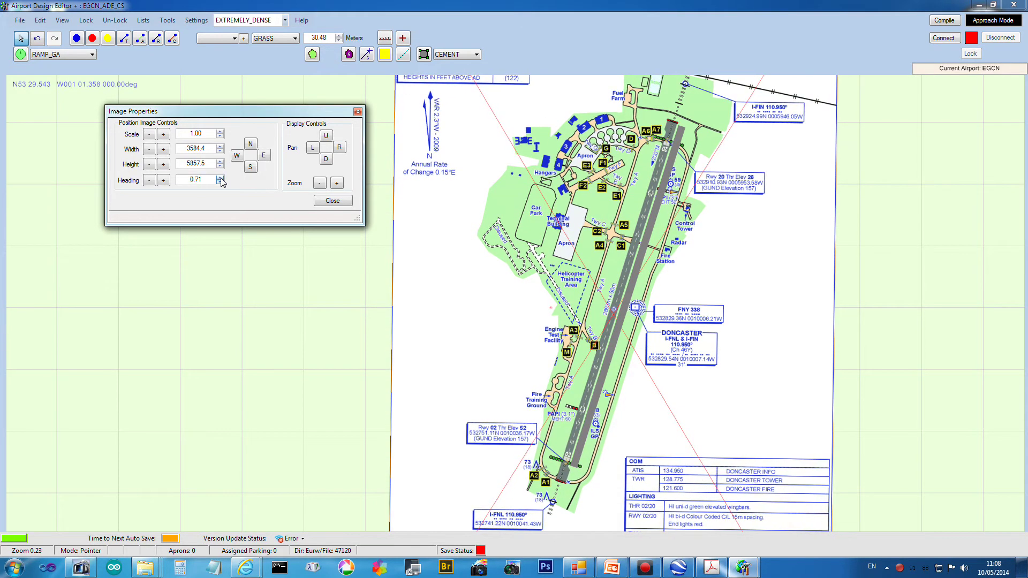
# - Enlarge the chart image to a scale of 1.06 to match the runway's length, and close its positioning settings
pyautogui.click(220, 131)
pyautogui.click(220, 132)
pyautogui.click(219, 132)
pyautogui.click(220, 132)
pyautogui.click(219, 132)
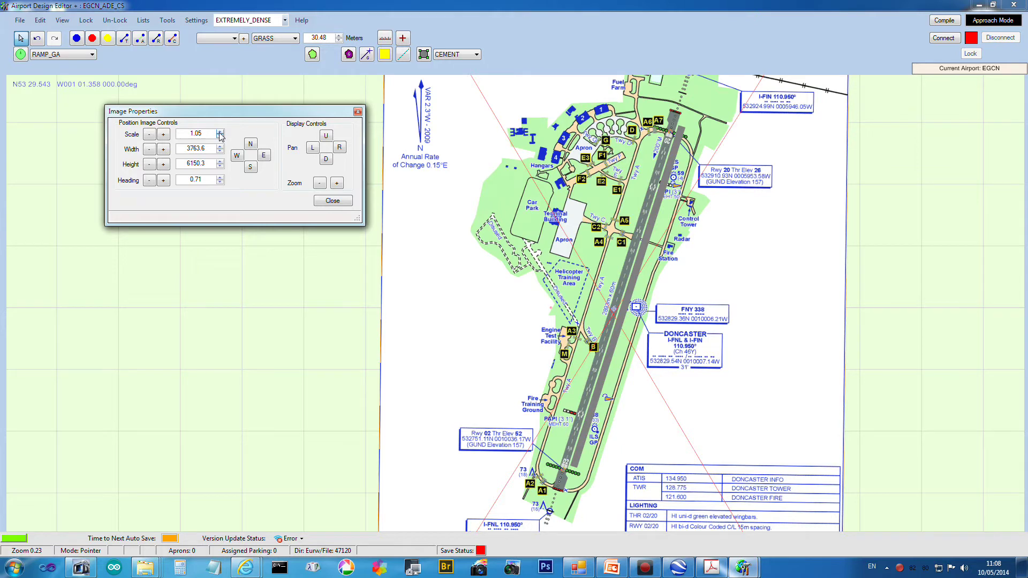
pyautogui.click(220, 132)
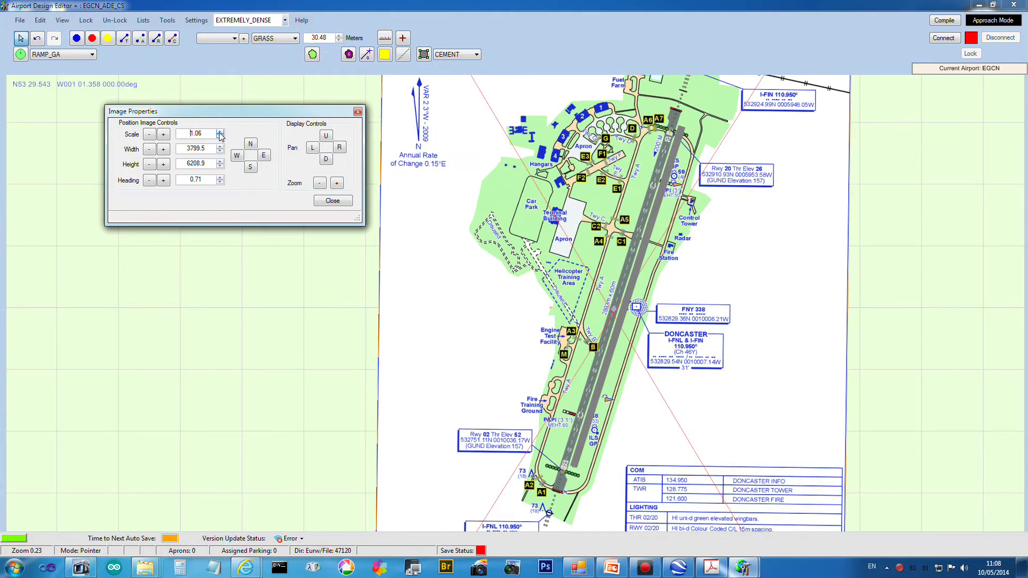
pyautogui.click(332, 201)
# - Fit the chart image over the runway, shift it southward, and lock the background images
pyautogui.moveTo(381, 220); pyautogui.dragTo(390, 218)
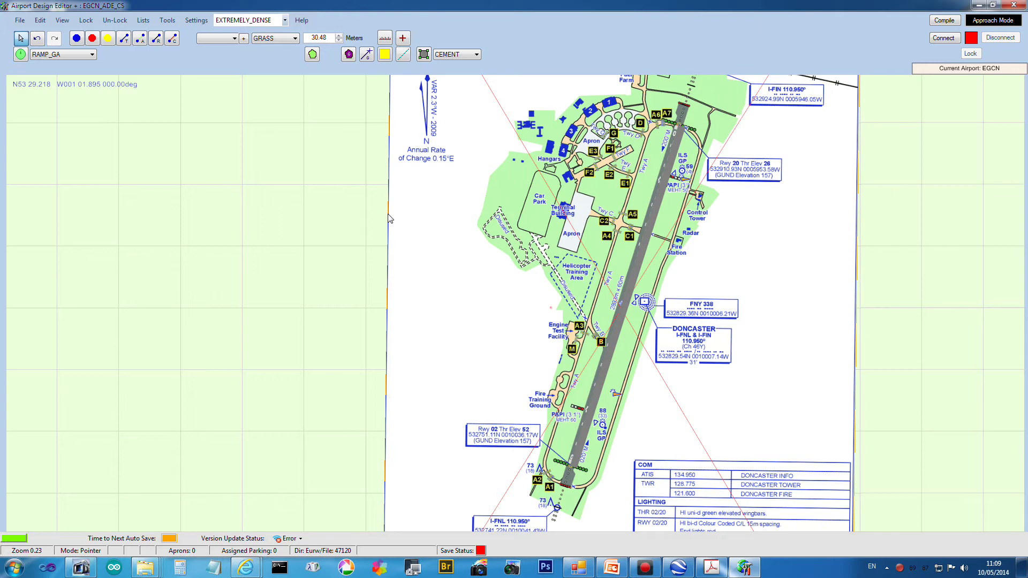
pyautogui.moveTo(389, 219); pyautogui.dragTo(366, 322)
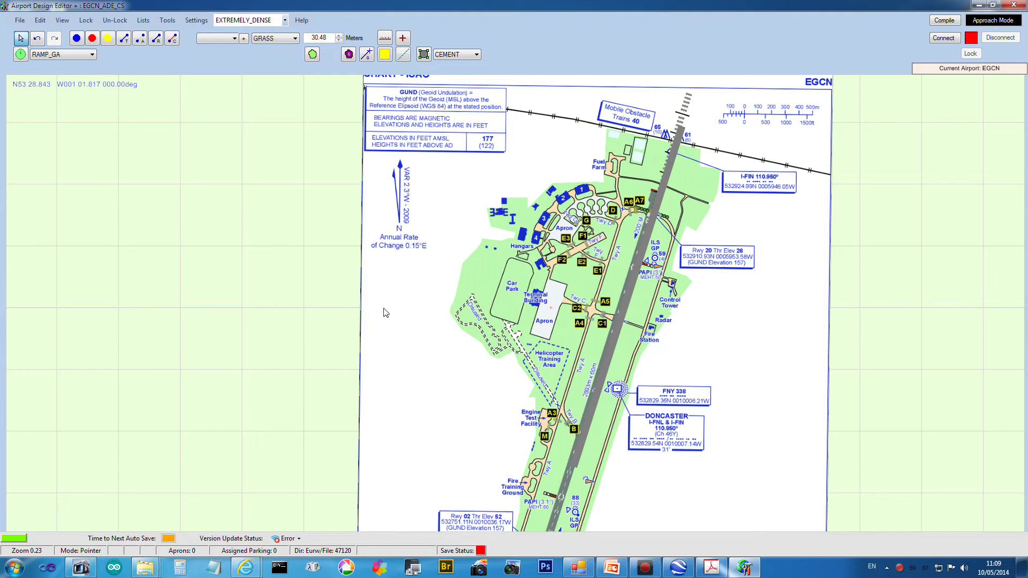
pyautogui.moveTo(363, 311); pyautogui.dragTo(376, 315)
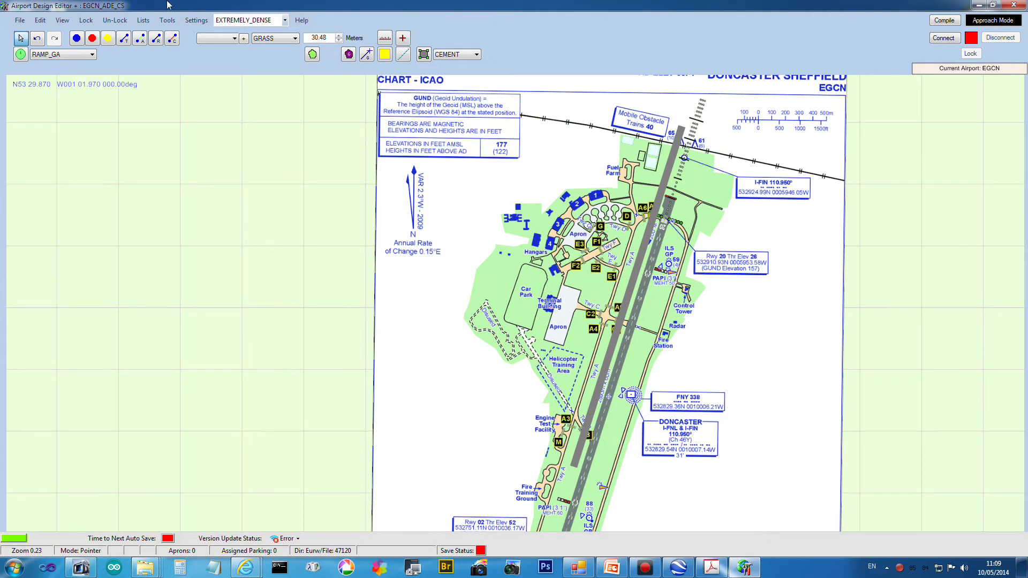
pyautogui.click(90, 23)
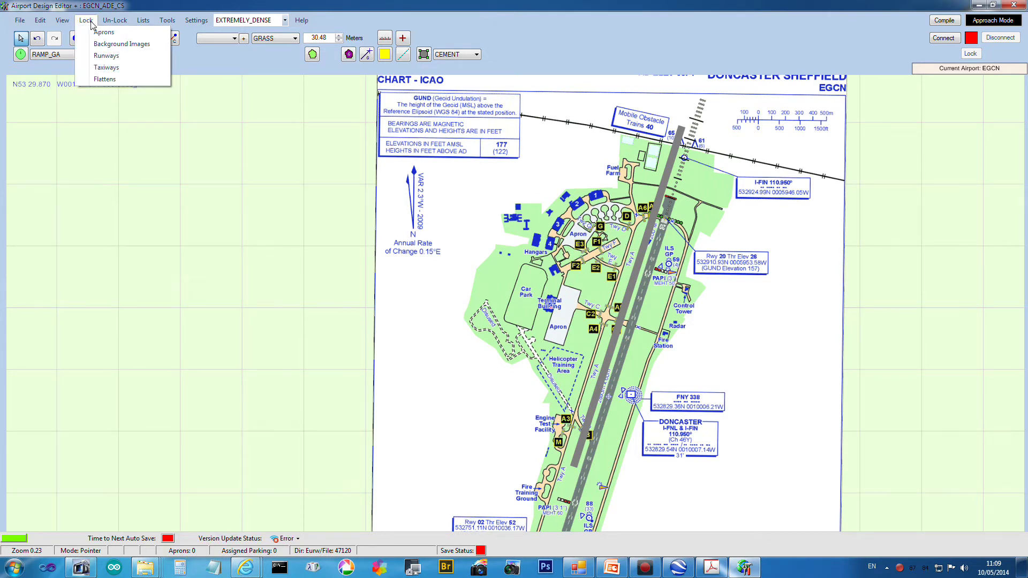
pyautogui.click(112, 44)
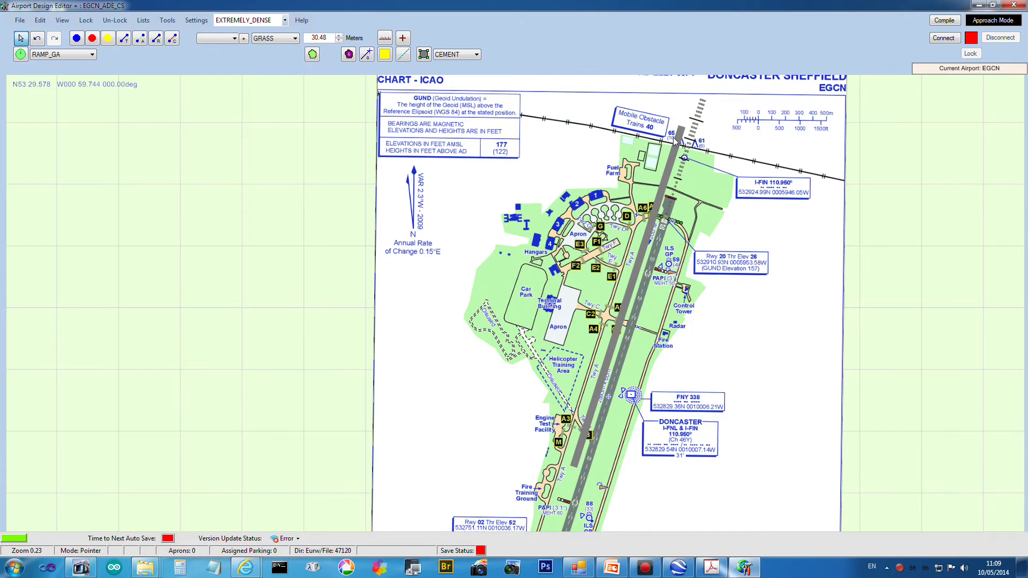
# - Move the placed runway southward alongside the chart's drawn runway, level with its green threshold lights
pyautogui.scroll(-1, 761, 222)
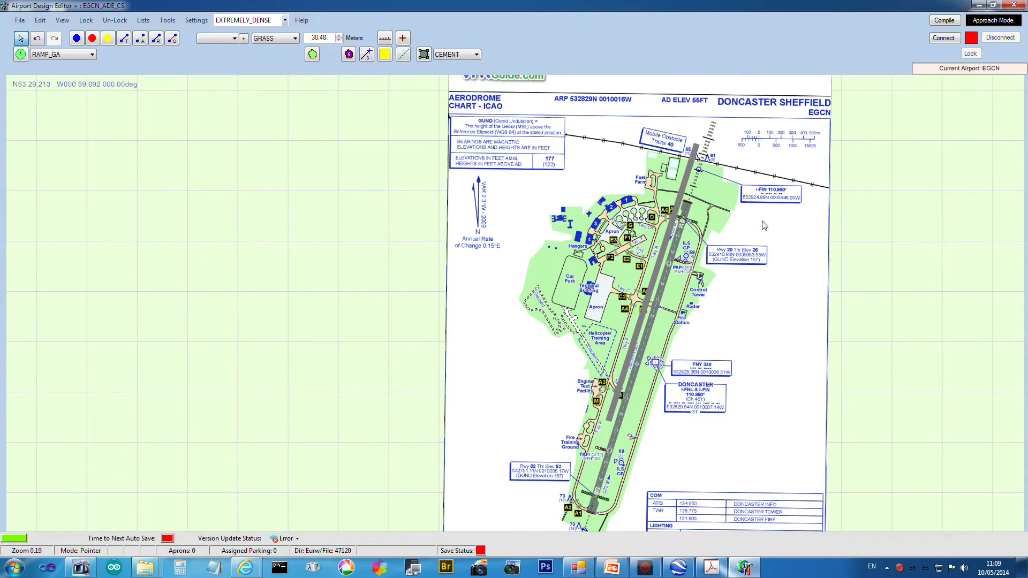
pyautogui.scroll(1, 764, 225)
pyautogui.moveTo(681, 172)
pyautogui.moveTo(682, 173); pyautogui.dragTo(682, 242)
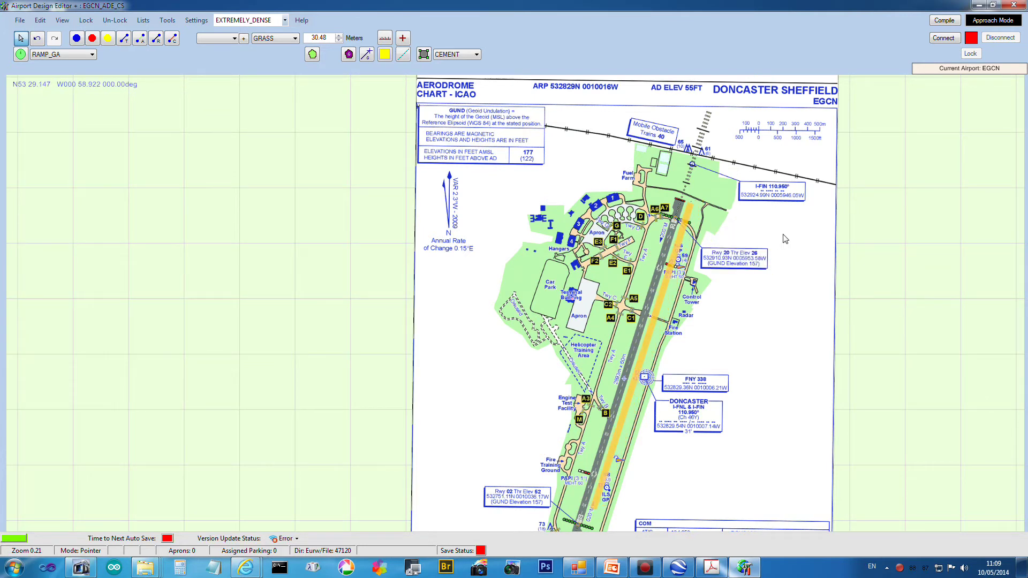
pyautogui.scroll(4, 785, 239)
pyautogui.scroll(4, 785, 239)
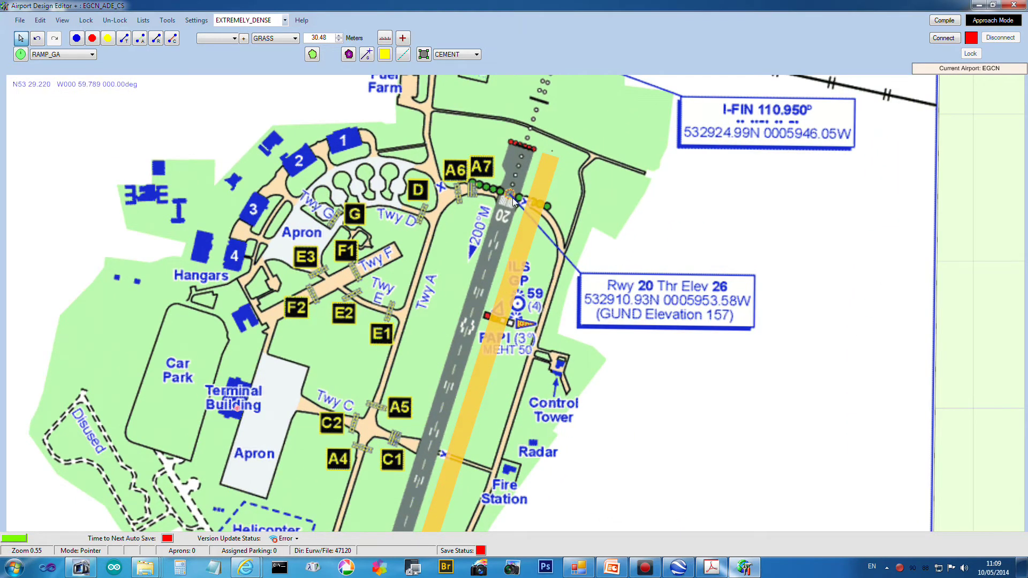
pyautogui.moveTo(542, 190)
pyautogui.moveTo(542, 188); pyautogui.dragTo(523, 229)
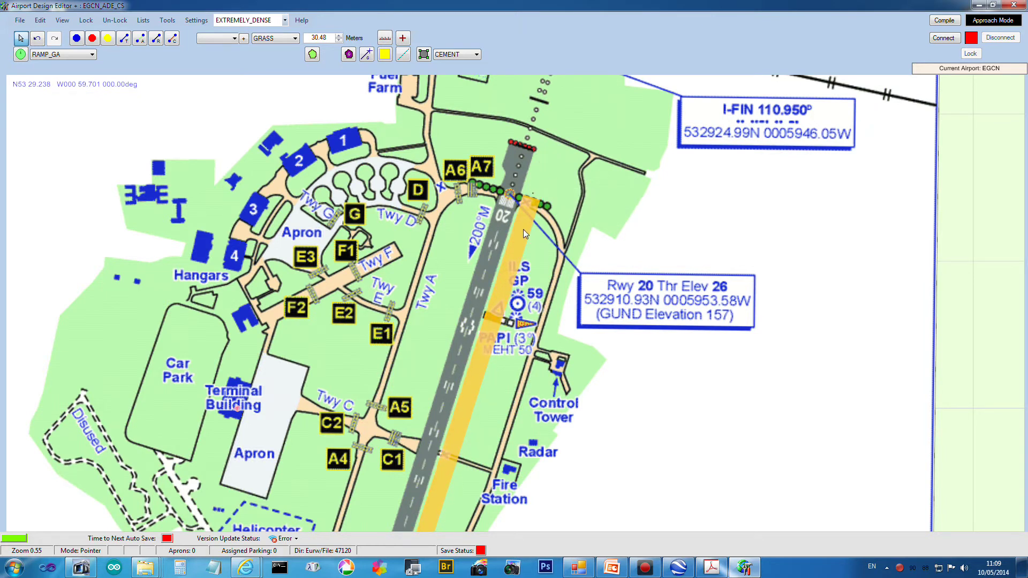
pyautogui.scroll(-5, 632, 225)
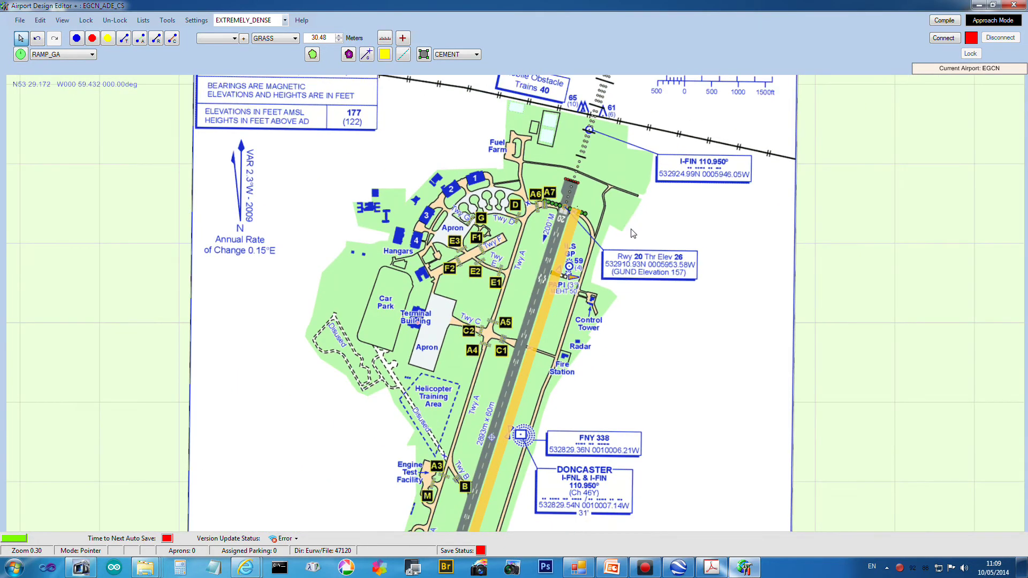
pyautogui.scroll(-4, 634, 236)
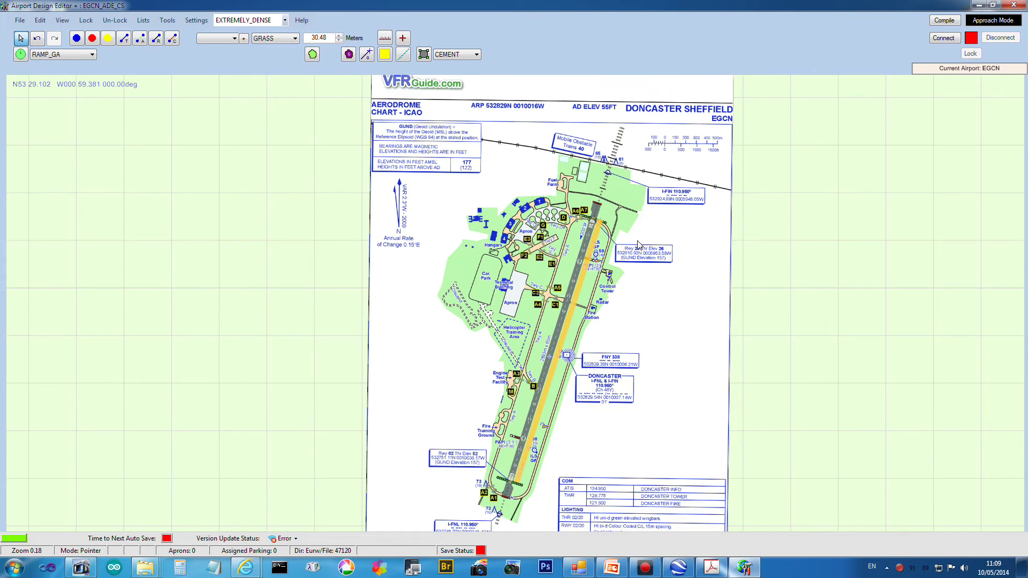
# - Add edge line, threshold stripe, touchdown, centre line, ident, precision and edge pavement markings to runway 02/20
pyautogui.scroll(8, 638, 244)
pyautogui.scroll(3, 560, 209)
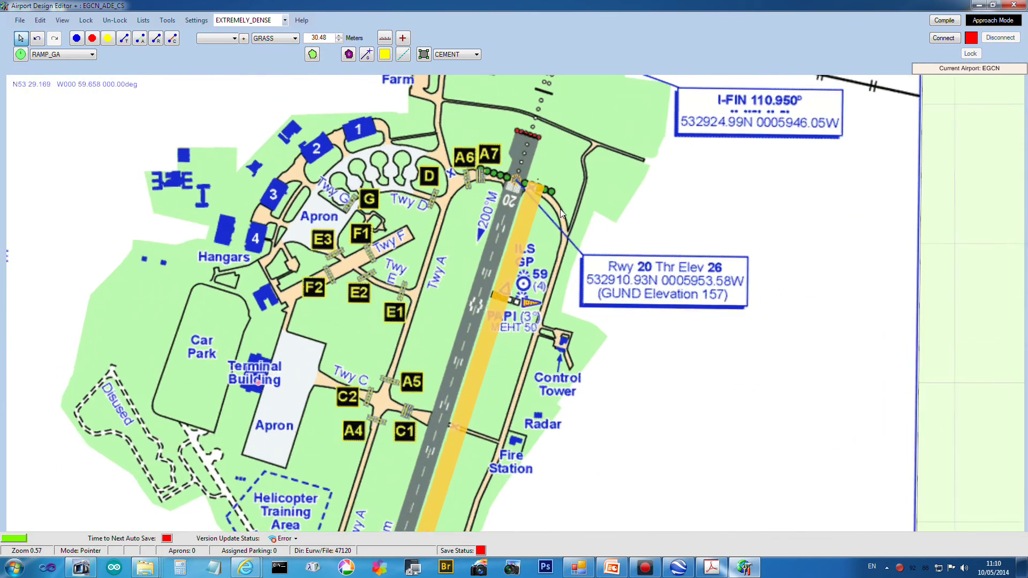
pyautogui.moveTo(516, 176)
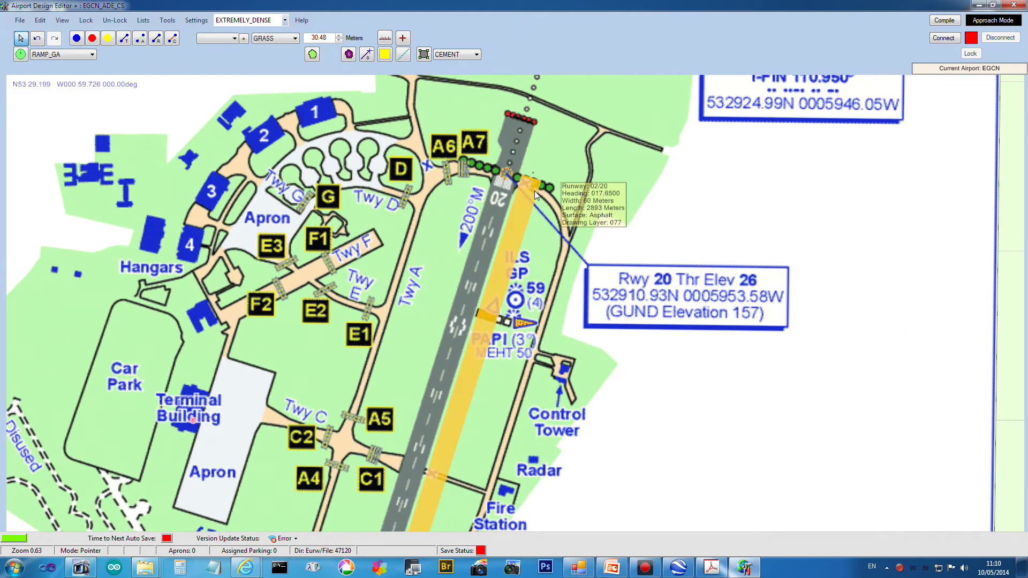
pyautogui.rightClick(533, 192)
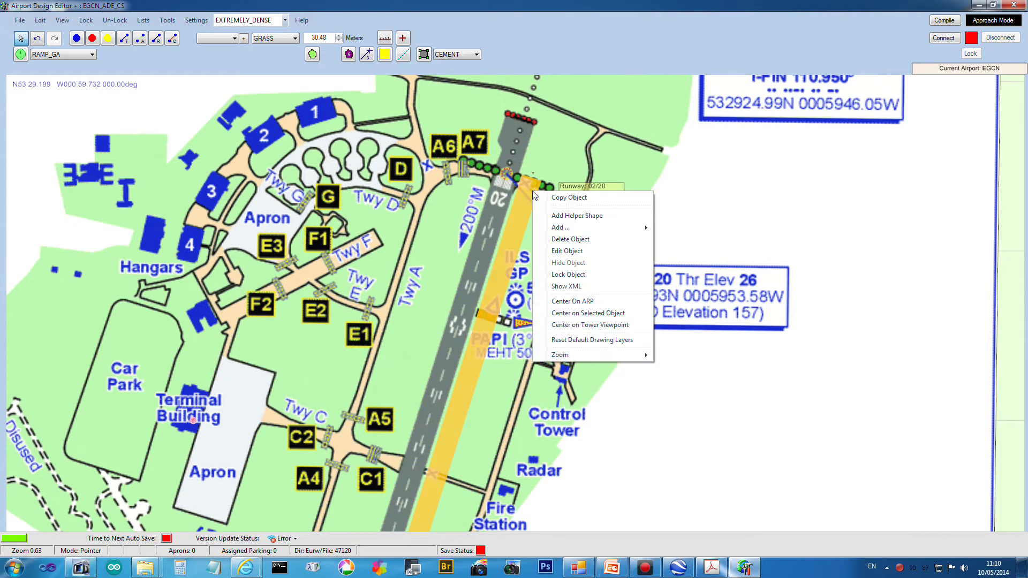
pyautogui.click(571, 250)
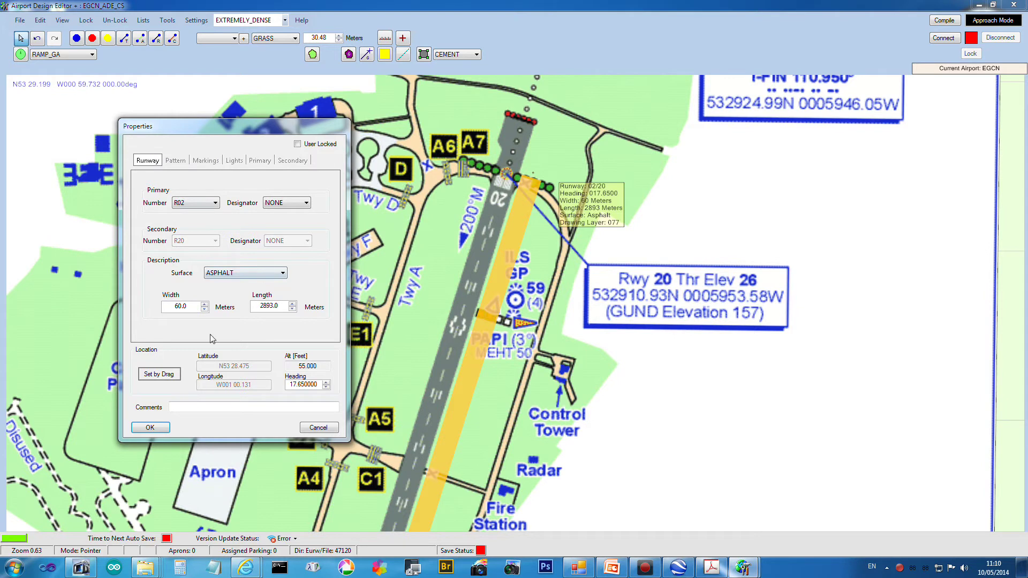
pyautogui.click(200, 163)
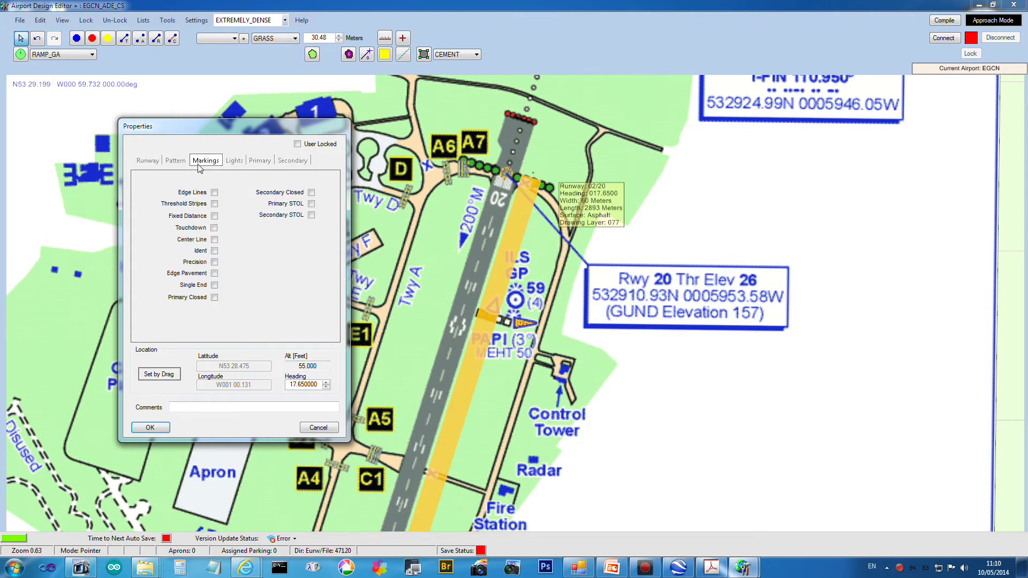
pyautogui.click(214, 195)
pyautogui.click(215, 204)
pyautogui.click(215, 228)
pyautogui.click(215, 240)
pyautogui.click(215, 251)
pyautogui.click(215, 262)
pyautogui.click(215, 274)
pyautogui.click(159, 430)
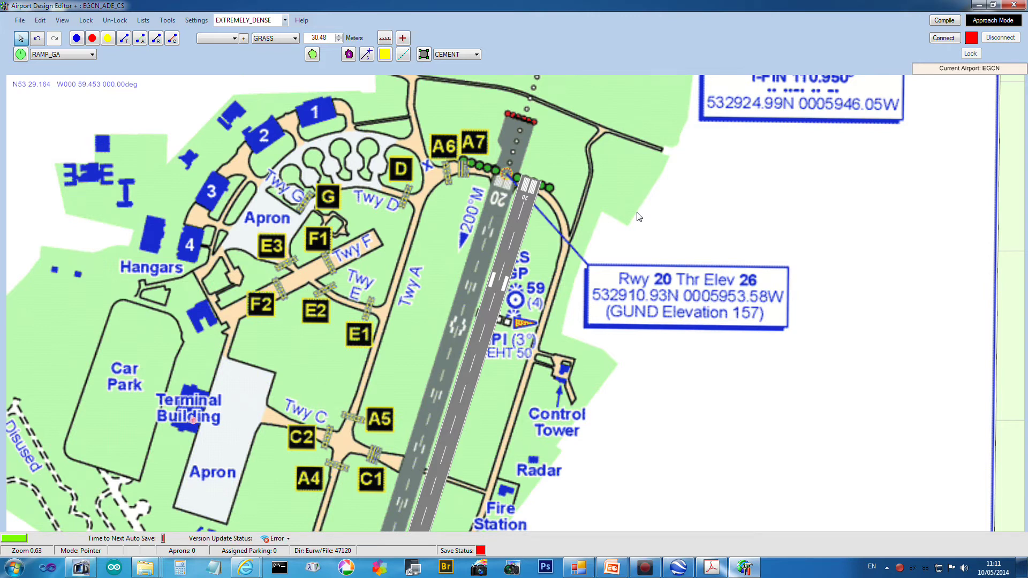
# - Move the marked runway westward onto the chart's drawn runway, lining up its runway 02 end with the threshold lights
pyautogui.moveTo(513, 226)
pyautogui.scroll(-5, 710, 325)
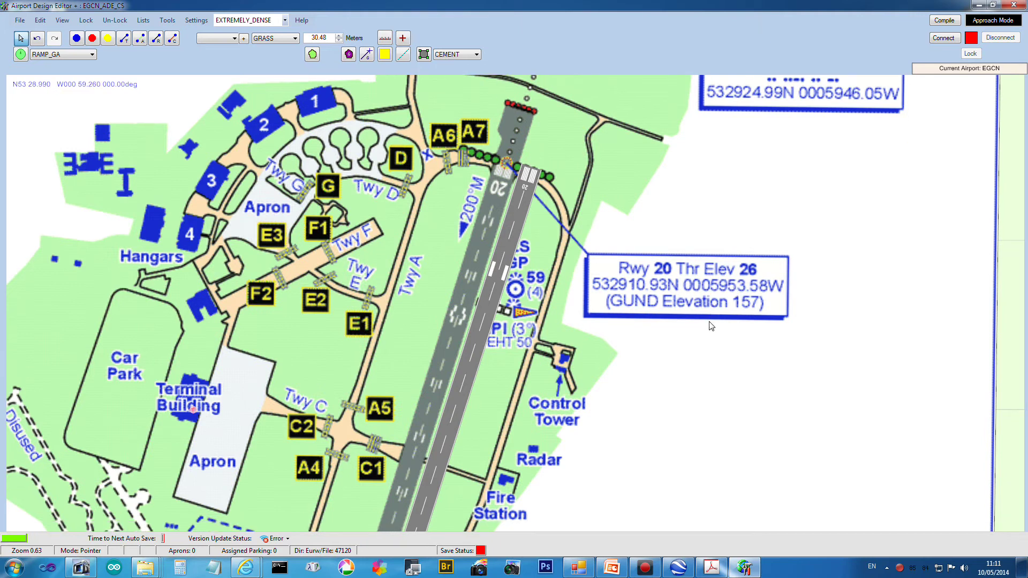
pyautogui.scroll(-7, 711, 326)
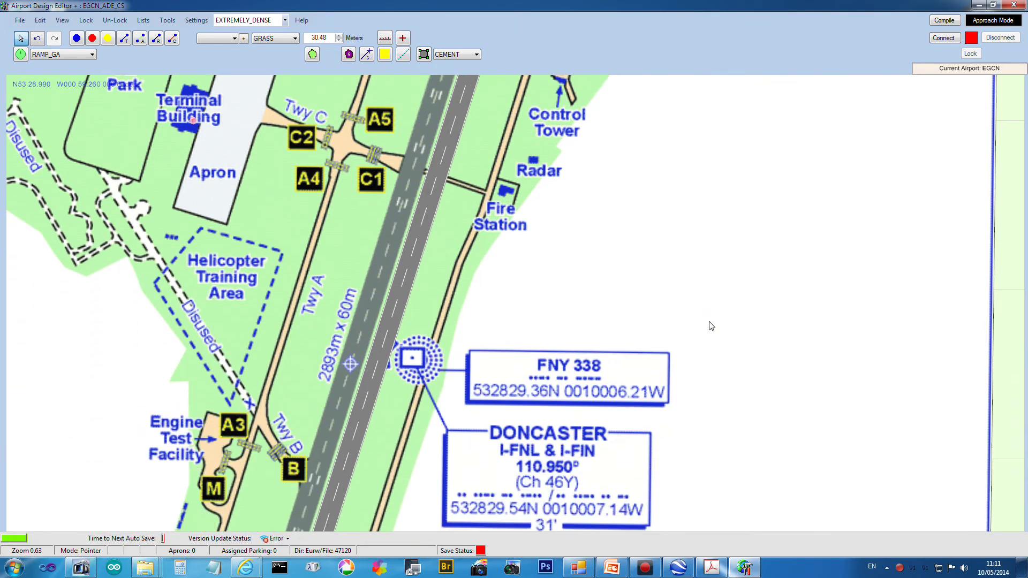
pyautogui.scroll(-1, 711, 326)
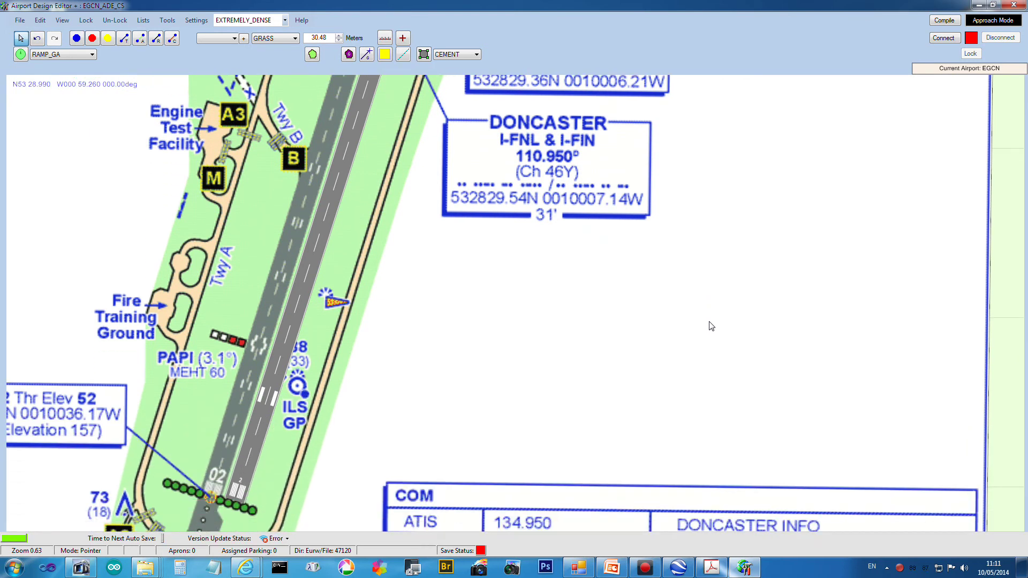
pyautogui.click(299, 275)
pyautogui.moveTo(297, 275)
pyautogui.mouseDown()
pyautogui.moveTo(266, 266)
pyautogui.moveTo(277, 268)
pyautogui.mouseUp()
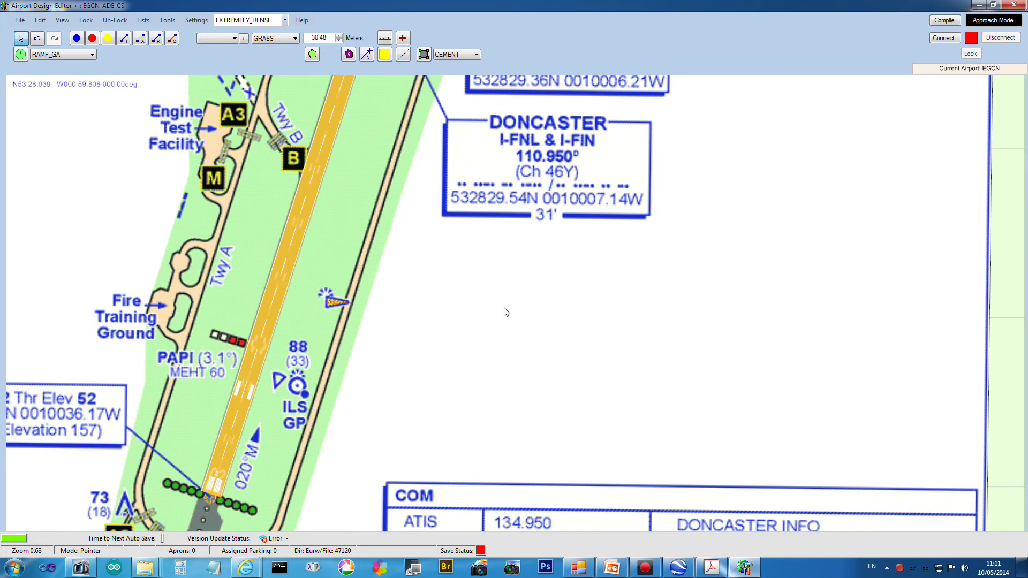
# - Save the airport as EGCN_ADE9_CS.ad3 in the EGCN folder and compile it there as the BGL file EGCN_ADE9_CS
pyautogui.scroll(-1, 506, 313)
pyautogui.scroll(-2, 507, 313)
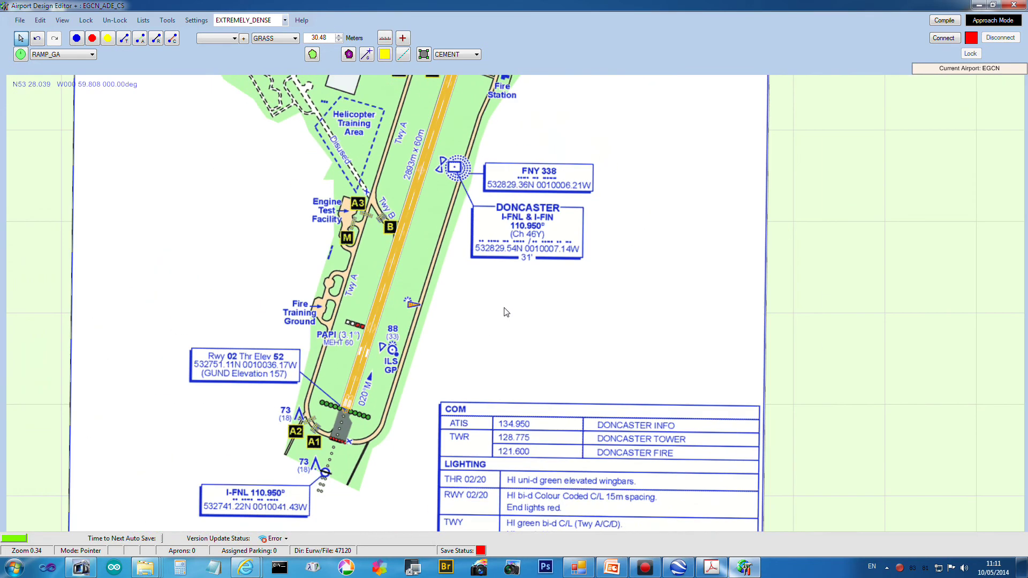
pyautogui.scroll(-3, 507, 312)
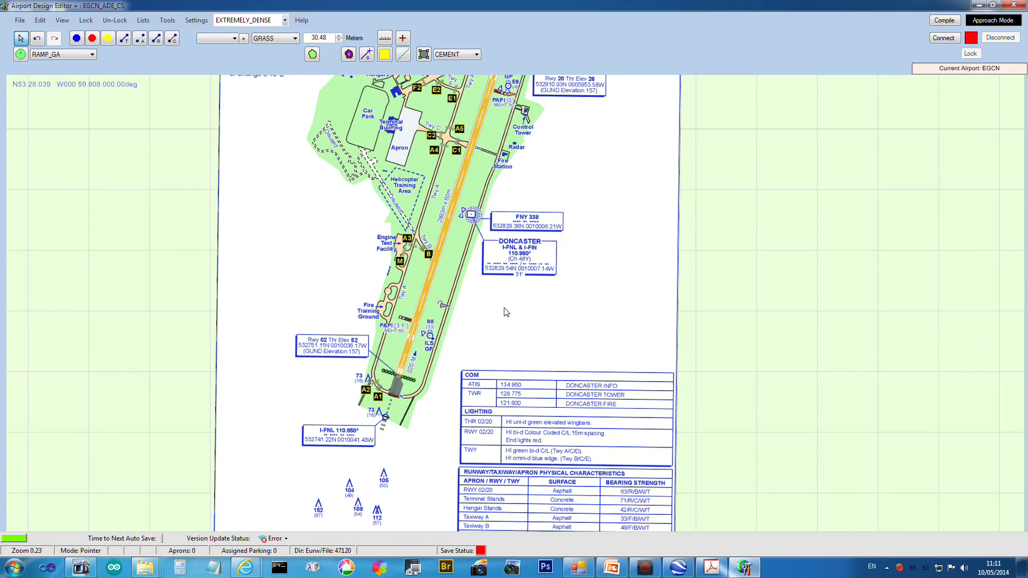
pyautogui.scroll(-1, 506, 313)
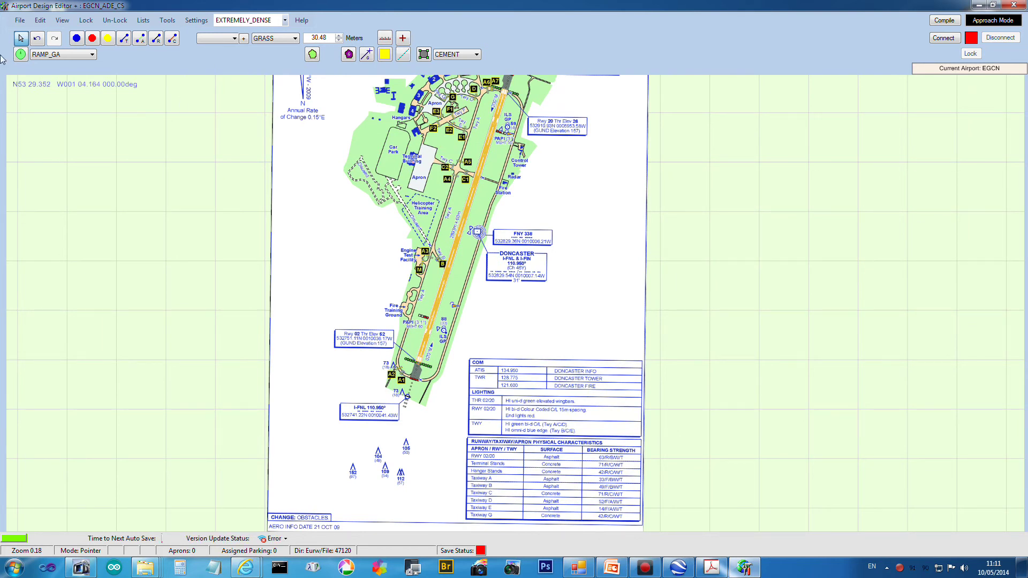
pyautogui.click(16, 24)
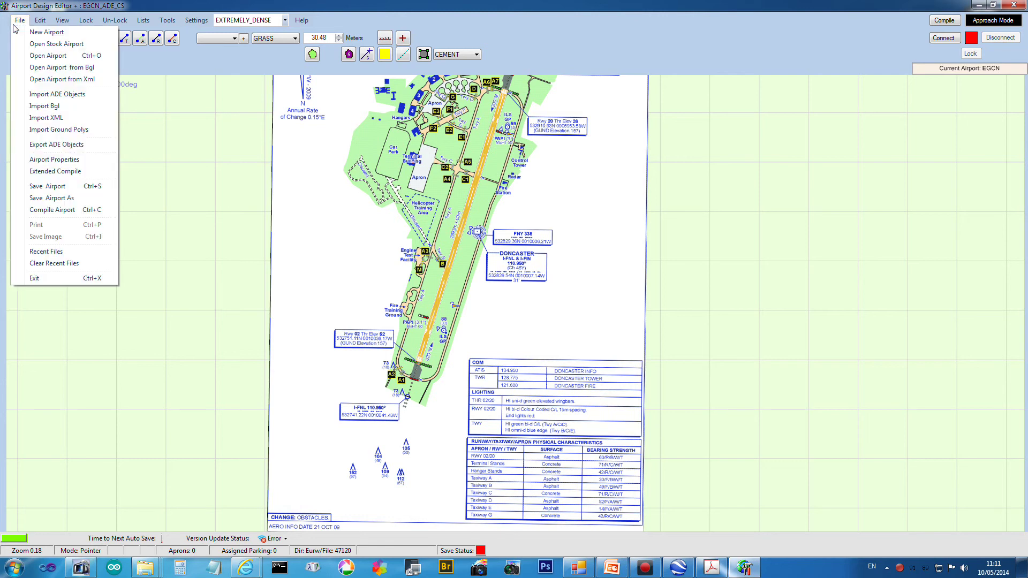
pyautogui.click(49, 183)
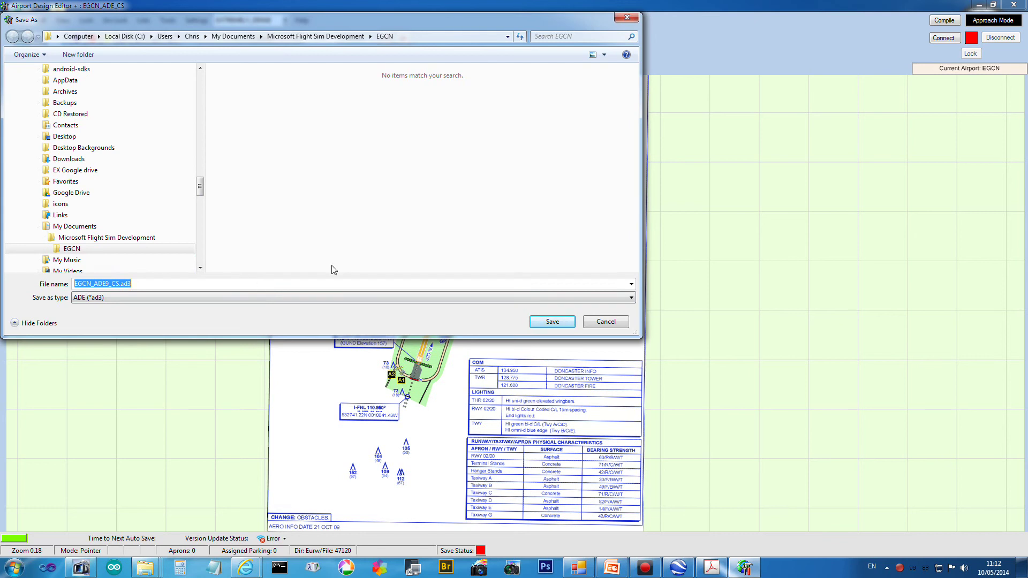
pyautogui.click(559, 326)
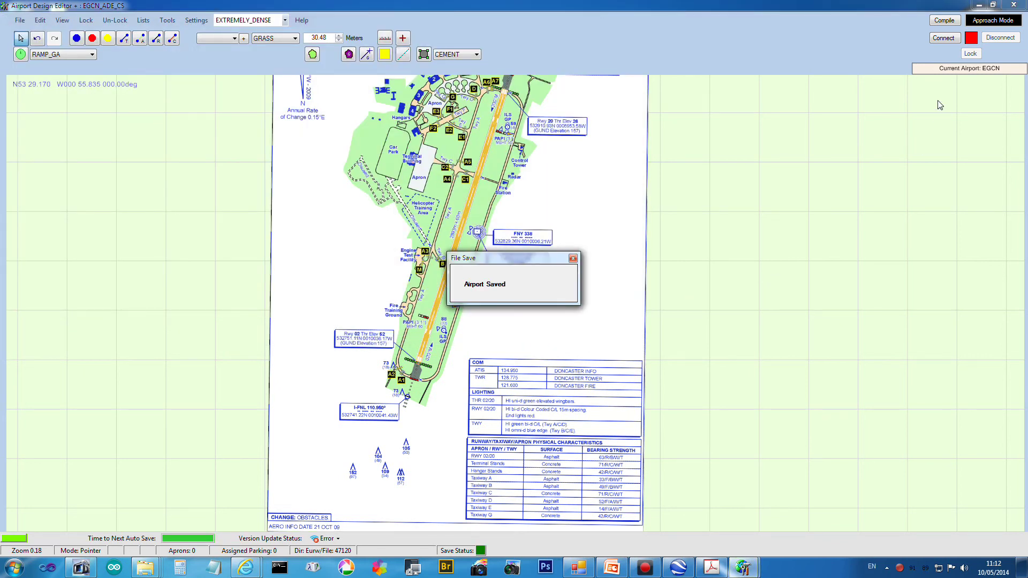
pyautogui.click(945, 21)
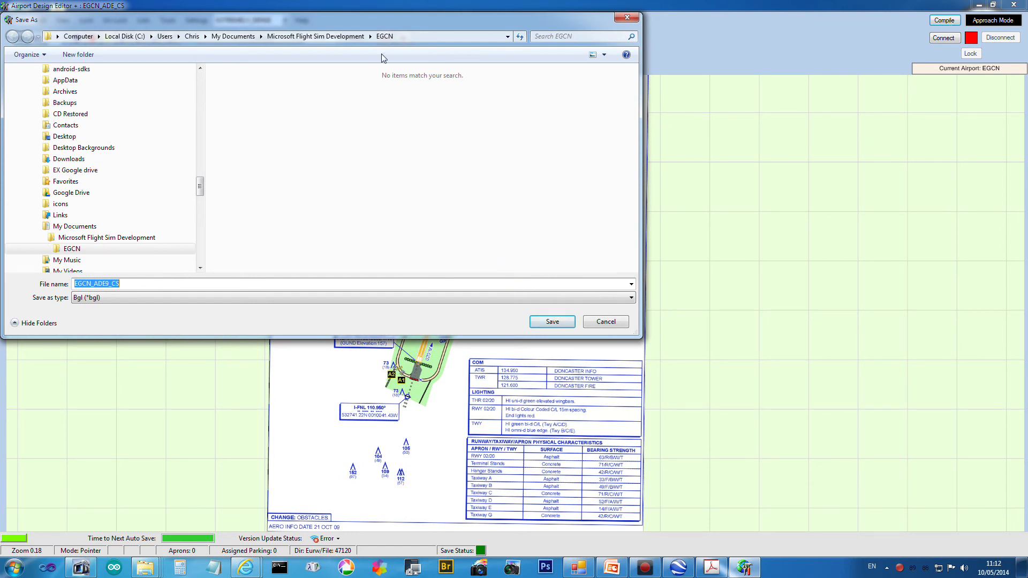
pyautogui.click(542, 323)
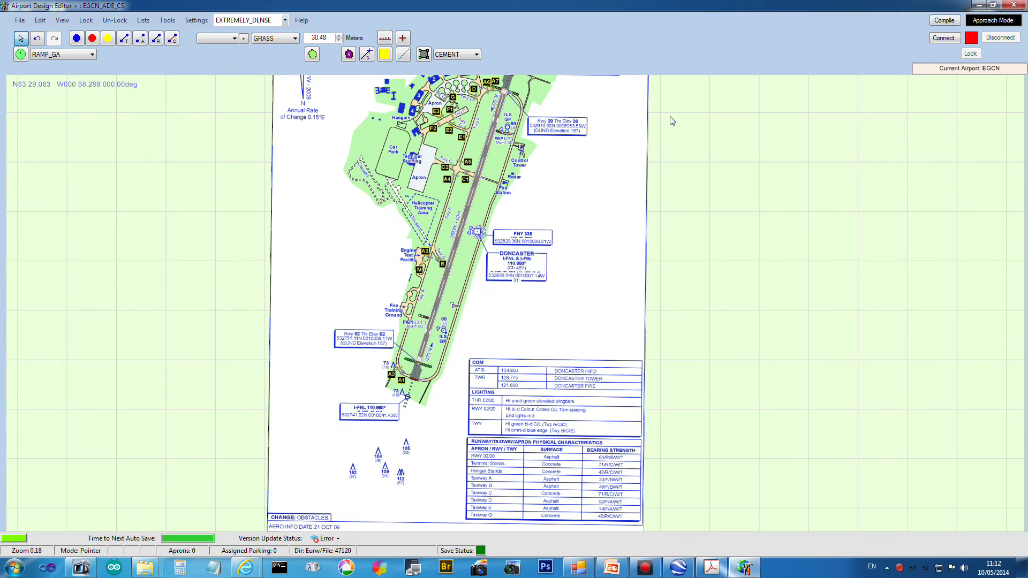
# - Move the runway aside to compare it with the chart's drawn runway, and place it back on top
pyautogui.scroll(2, 673, 121)
pyautogui.scroll(-3, 673, 121)
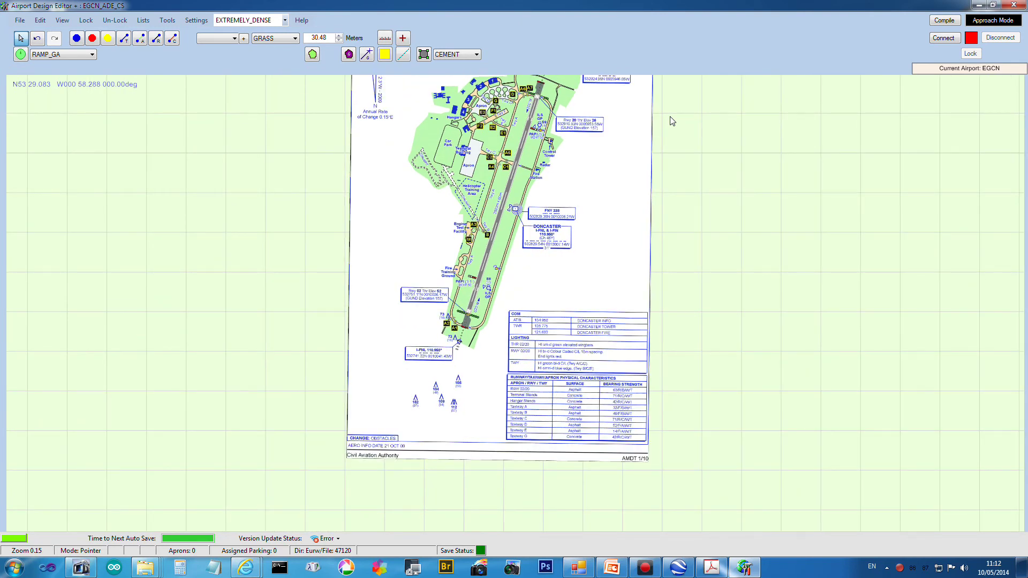
pyautogui.scroll(1, 672, 121)
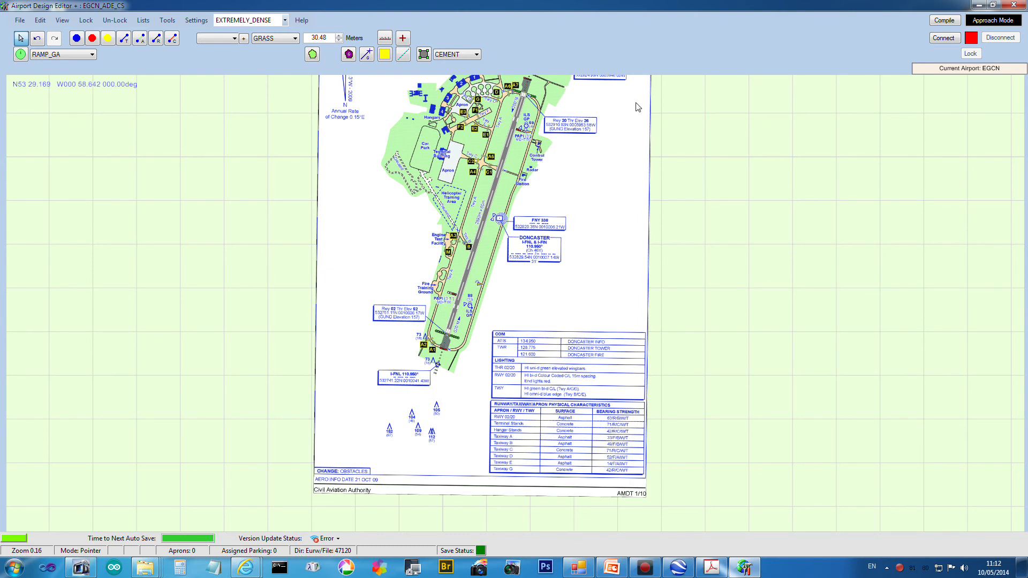
pyautogui.scroll(1, 637, 108)
pyautogui.scroll(1, 582, 145)
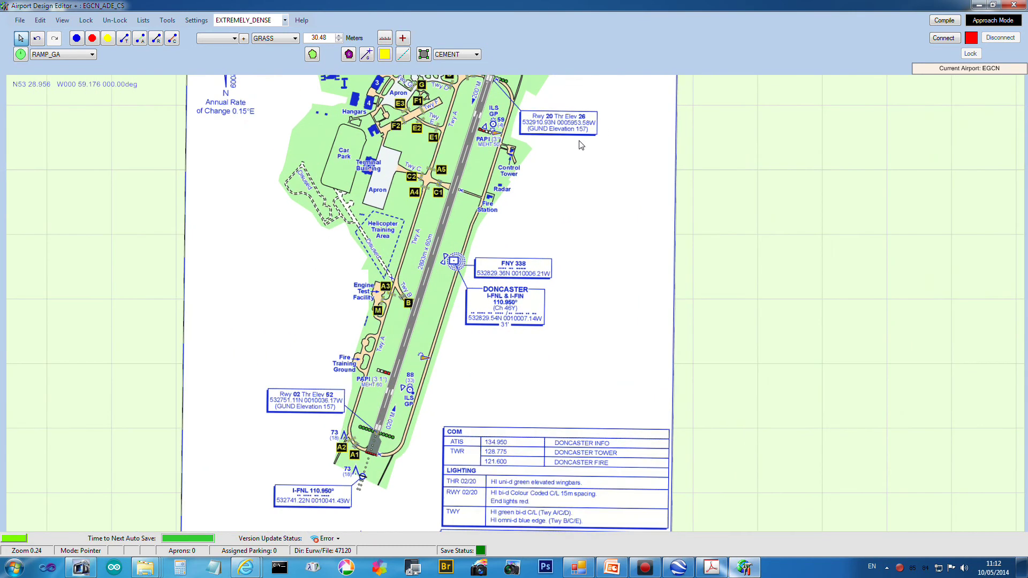
pyautogui.scroll(1, 582, 146)
pyautogui.scroll(1, 582, 145)
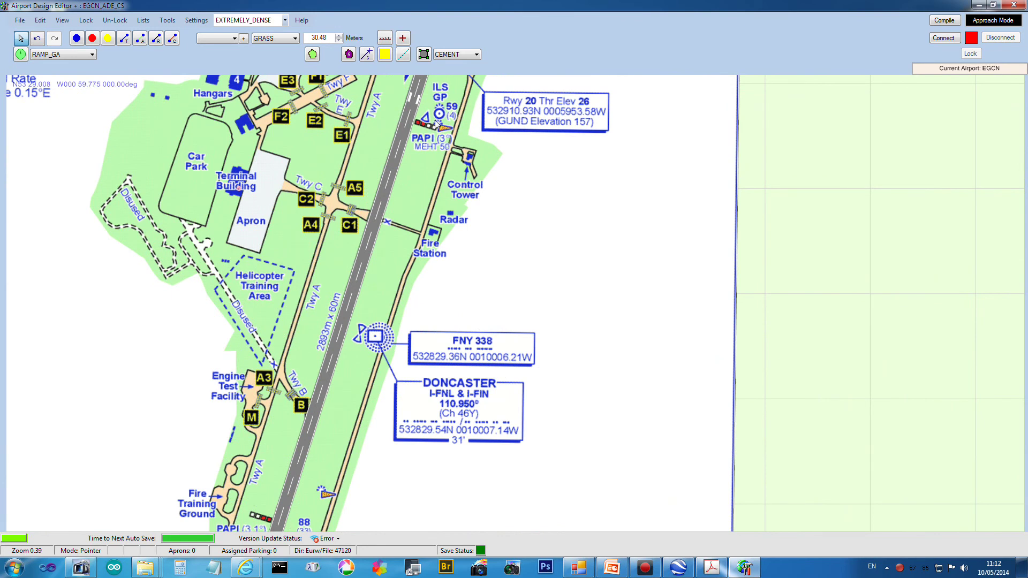
pyautogui.click(419, 126)
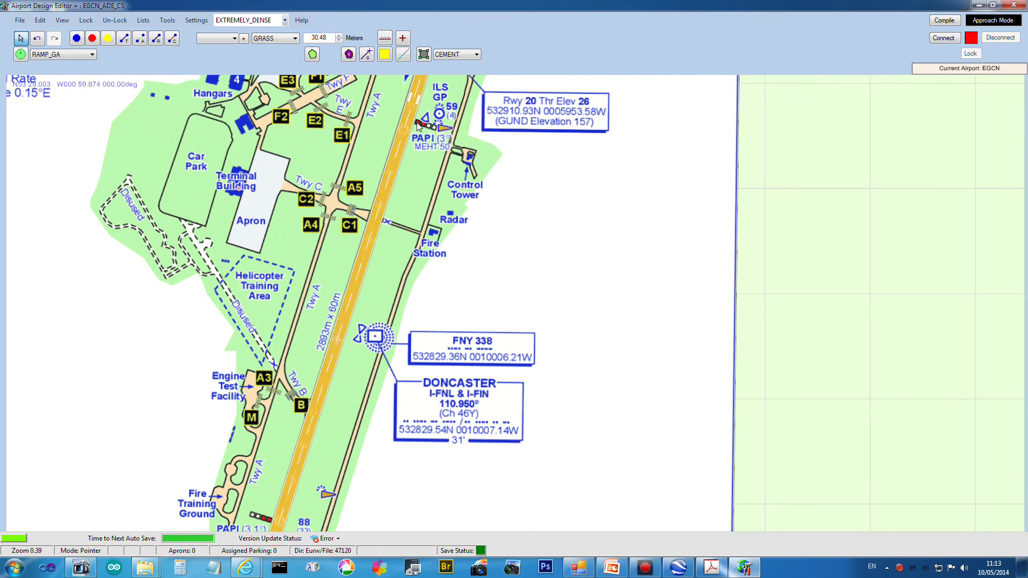
pyautogui.click(424, 125)
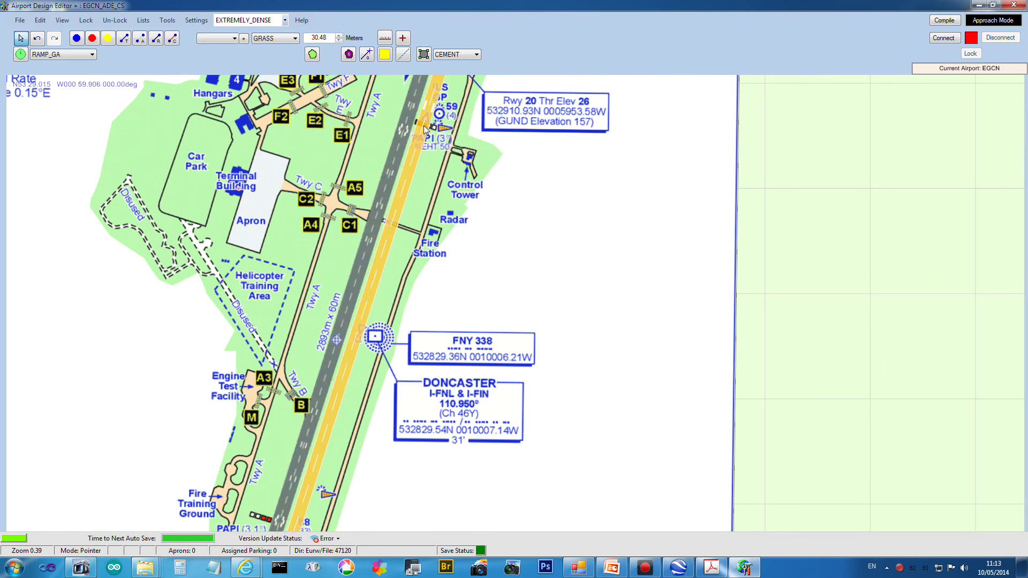
pyautogui.click(404, 160)
pyautogui.click(395, 159)
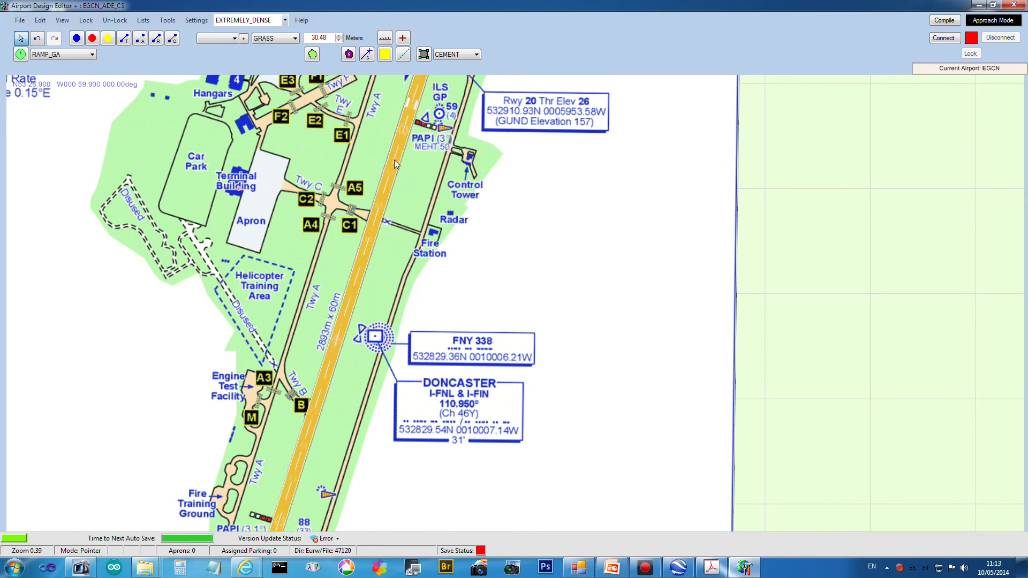
# - Save the airport again under its existing file and dismiss the save message
pyautogui.scroll(-3, 726, 258)
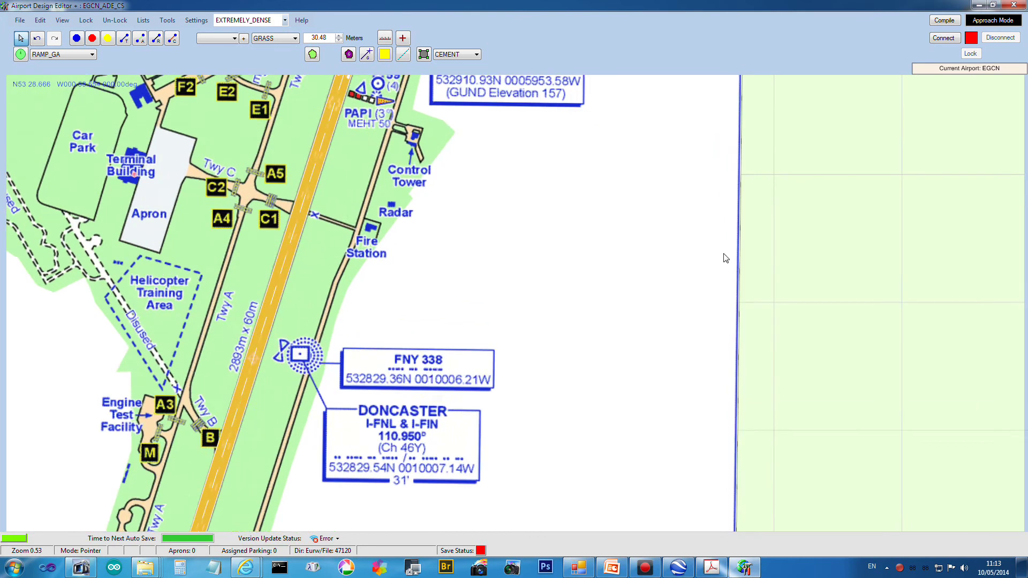
pyautogui.scroll(-1, 725, 258)
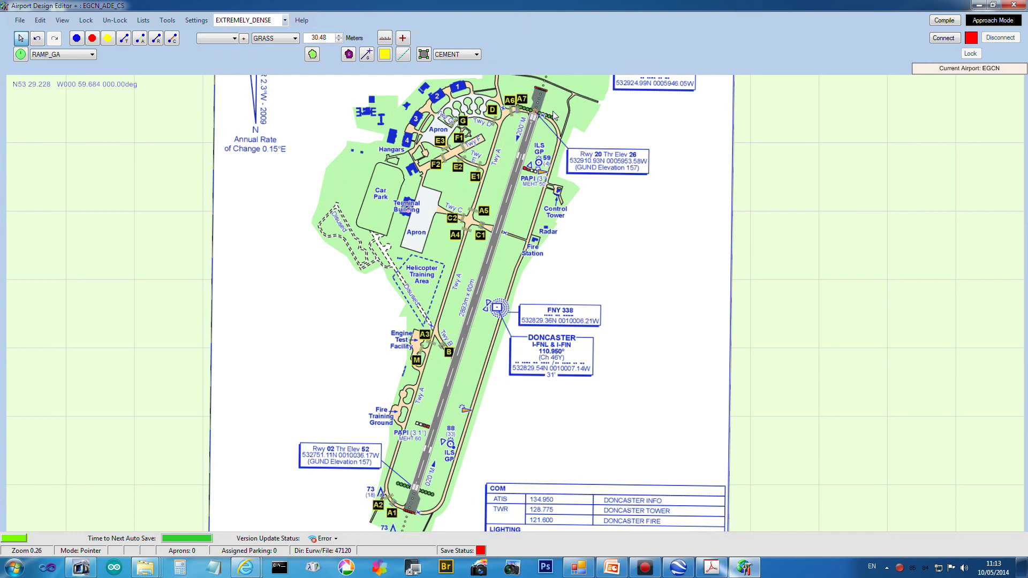
pyautogui.click(17, 21)
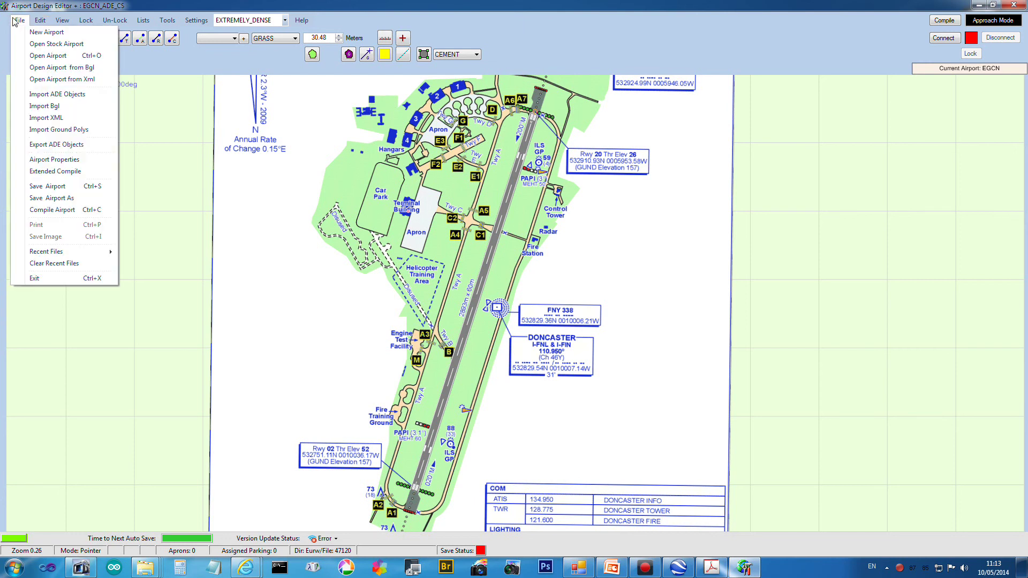
pyautogui.click(48, 187)
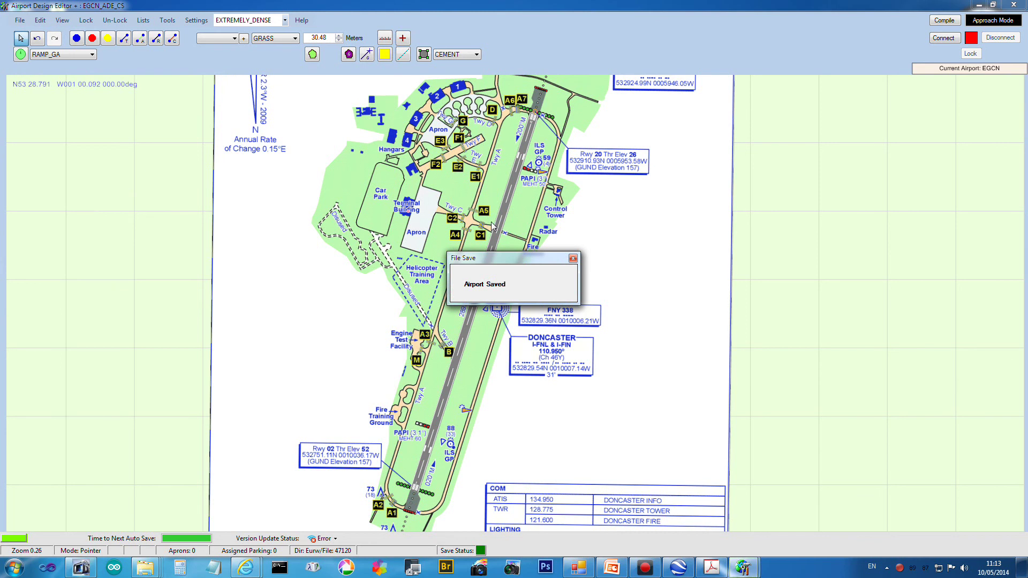
pyautogui.click(574, 258)
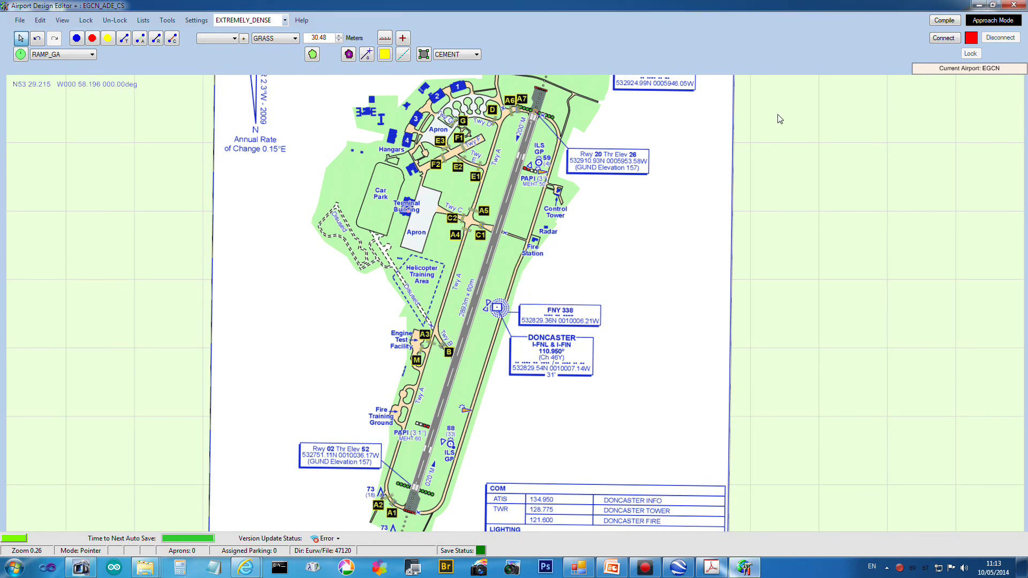